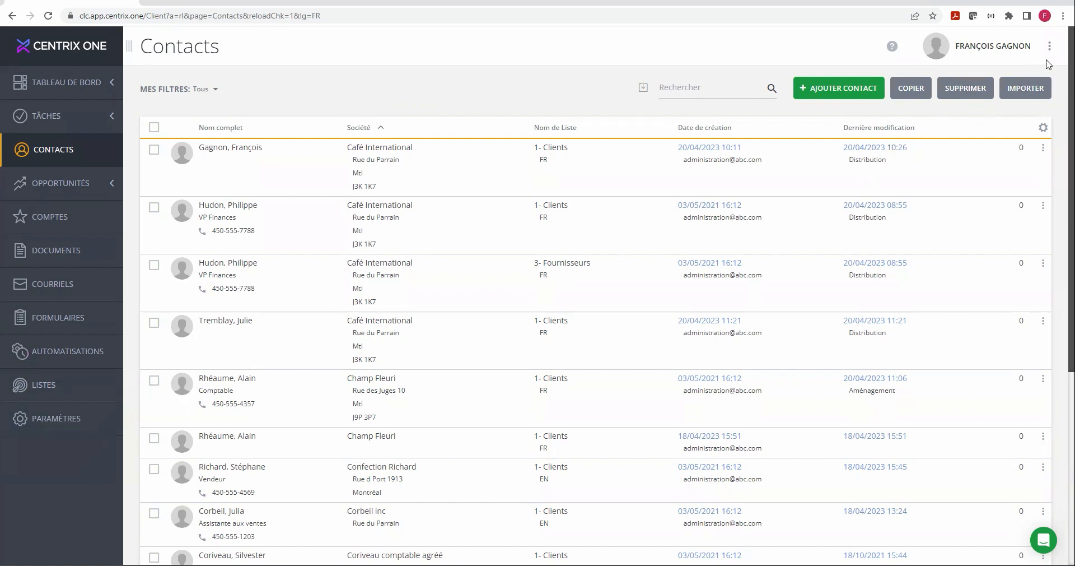
Step: Open the Mes renseignements profile from the account menu and confirm the interface language remains Français
key("ctrl")
key("ctrl")
key("ctrl")
left_click(1049, 50)
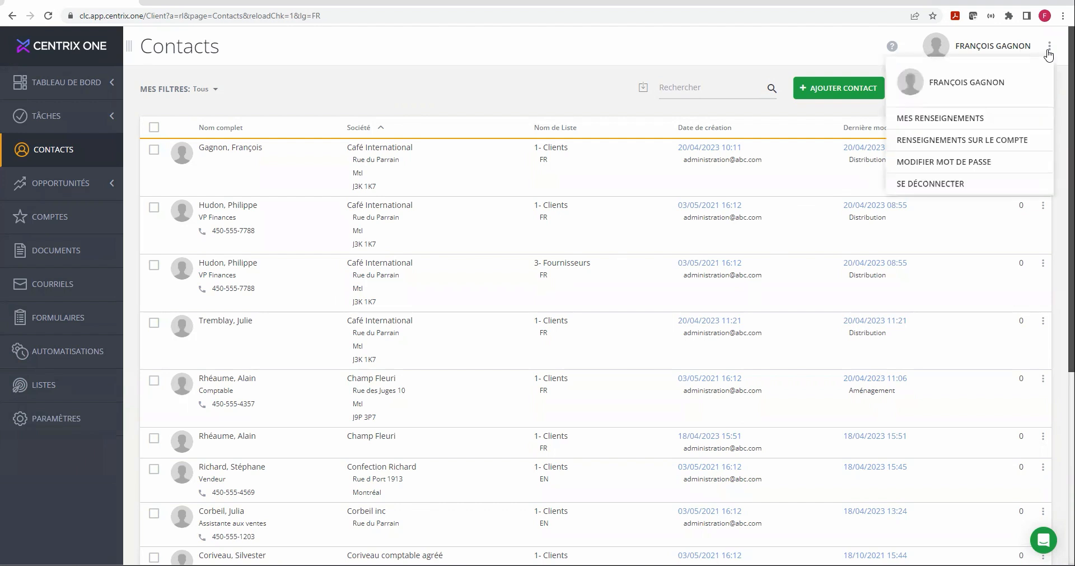
key("ctrl")
left_click(994, 120)
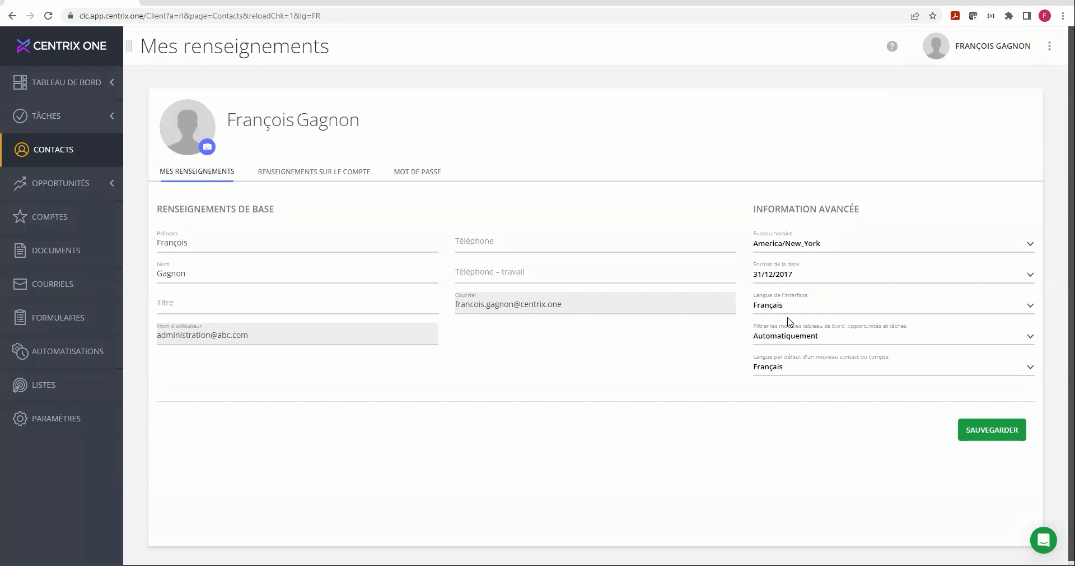
left_click(806, 314)
left_click(805, 314)
Step: Start a new contact, view its Langue options, then cancel it and reload the Contacts list
left_click(64, 156)
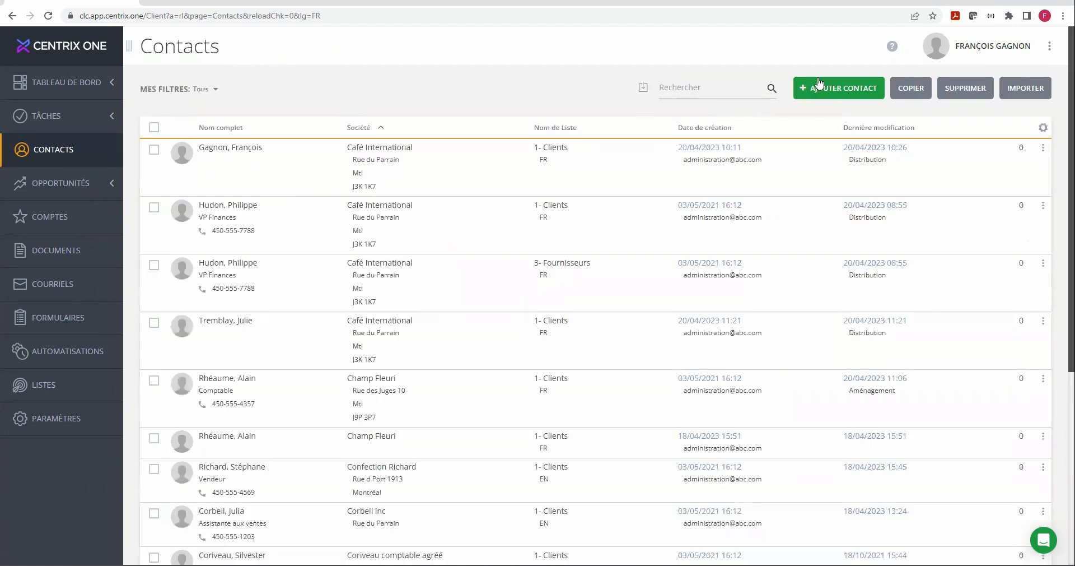
left_click(838, 88)
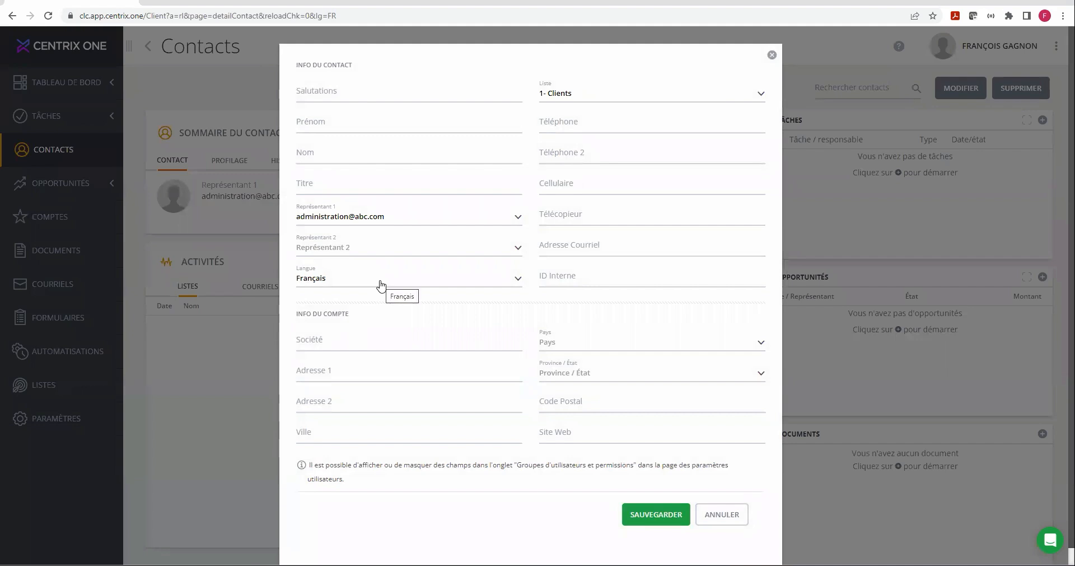
left_click(381, 285)
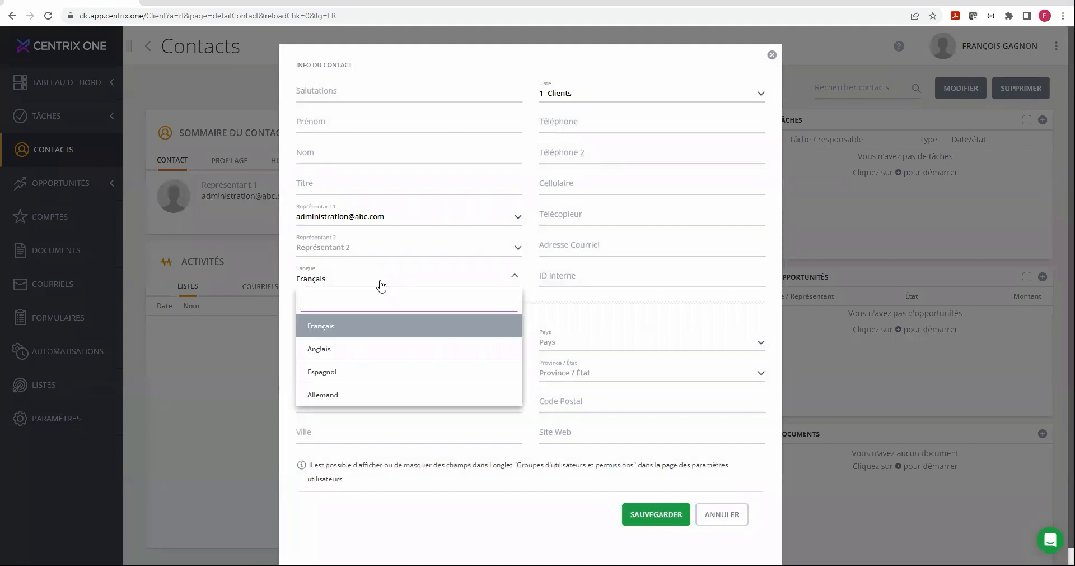
left_click(723, 514)
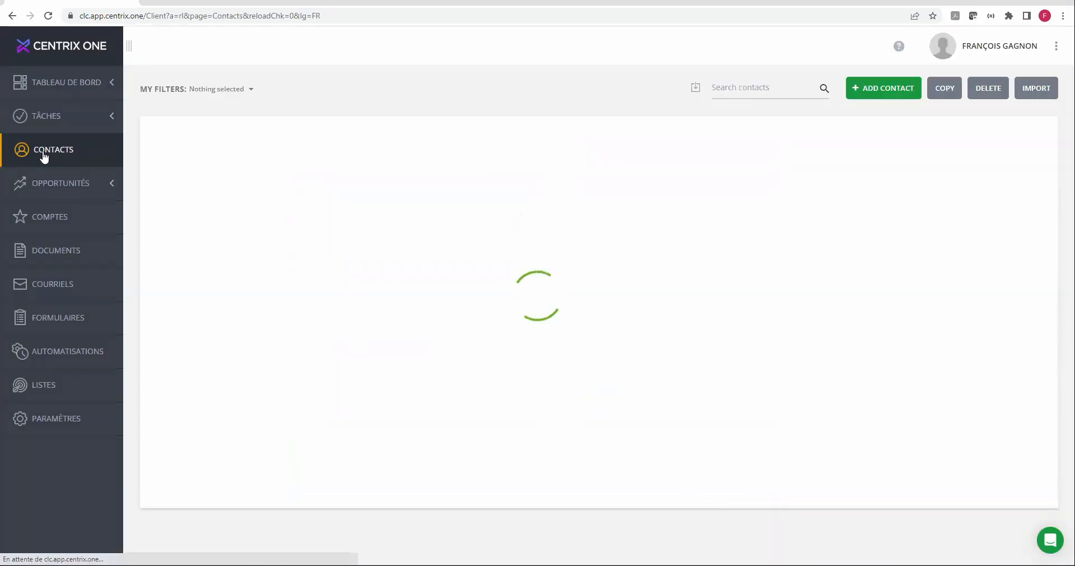
left_click(39, 157)
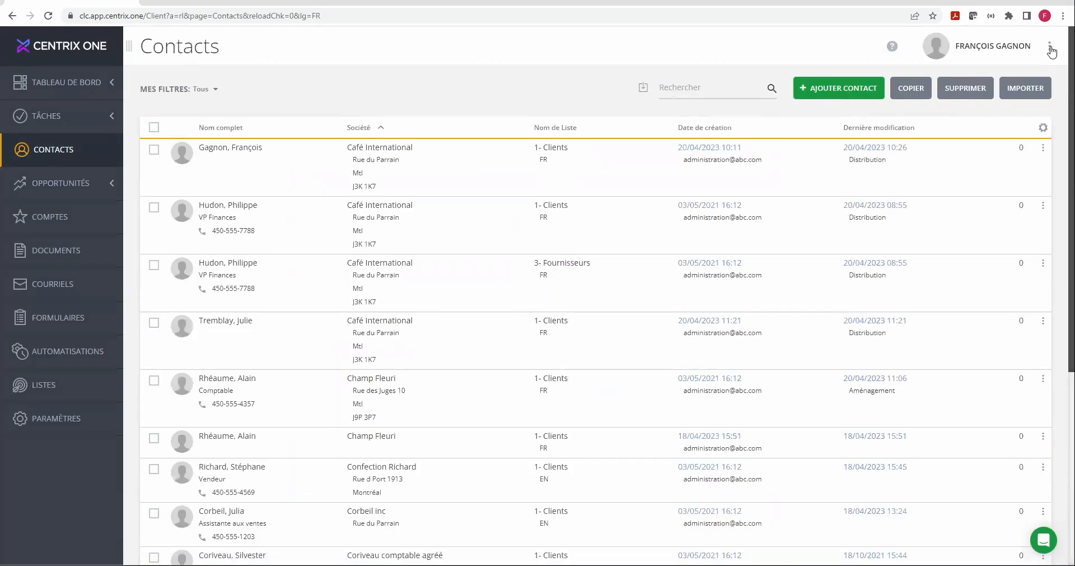
left_click(1049, 46)
left_click(932, 119)
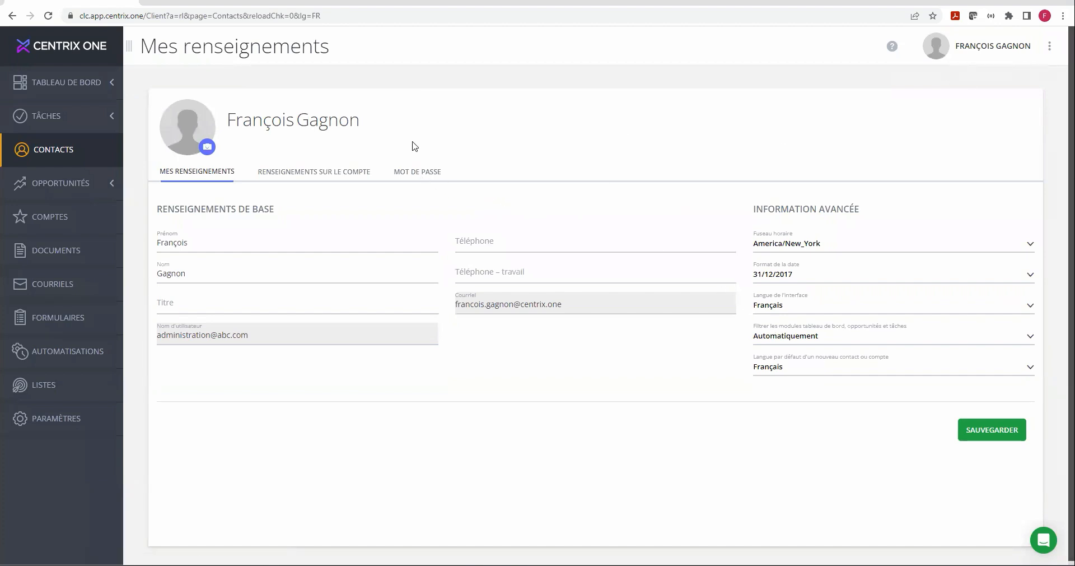
left_click(414, 175)
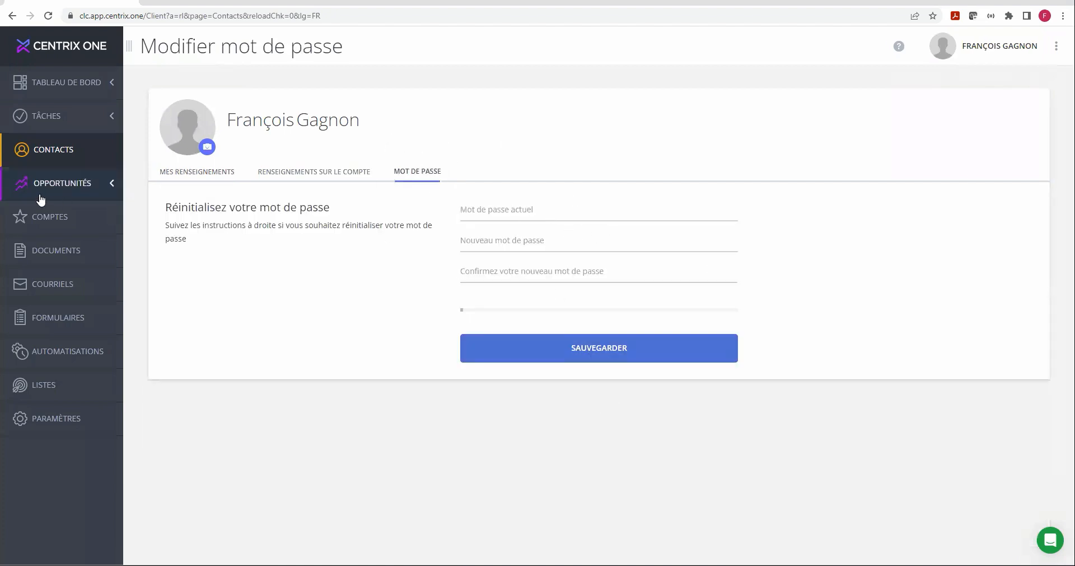
left_click(60, 152)
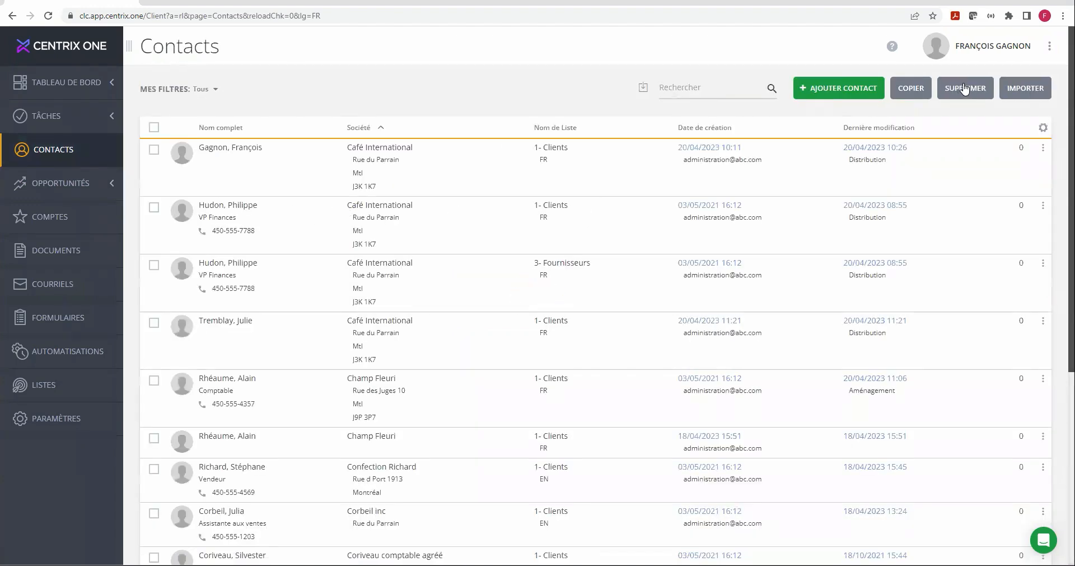
left_click(1050, 45)
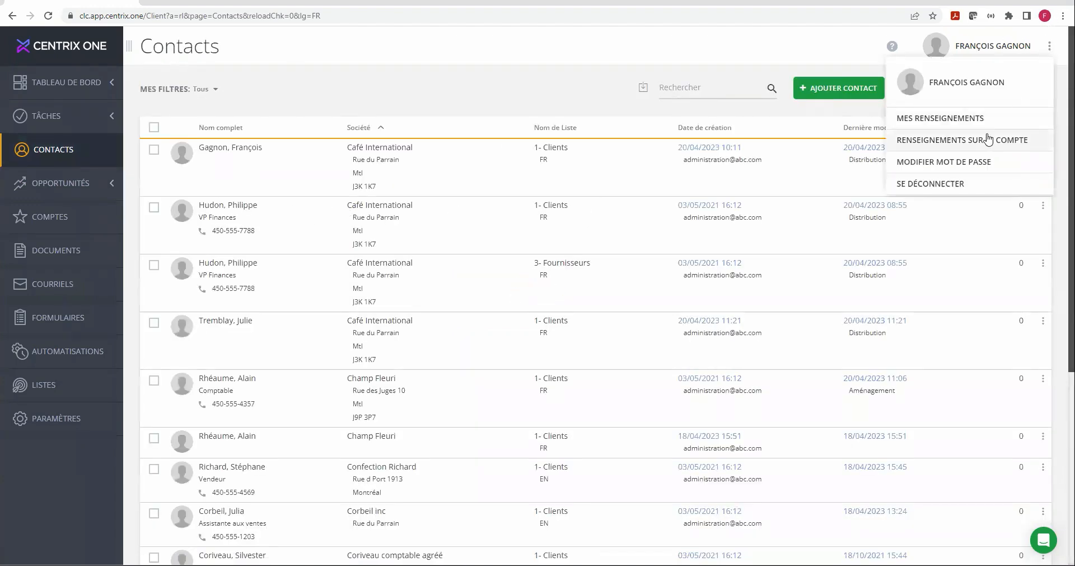
left_click(946, 162)
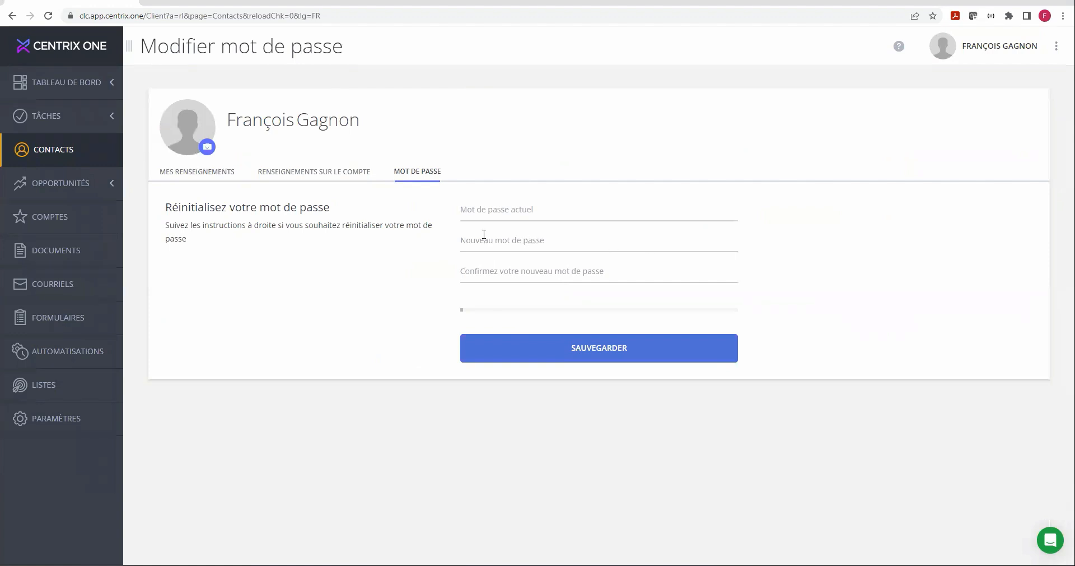
left_click(65, 156)
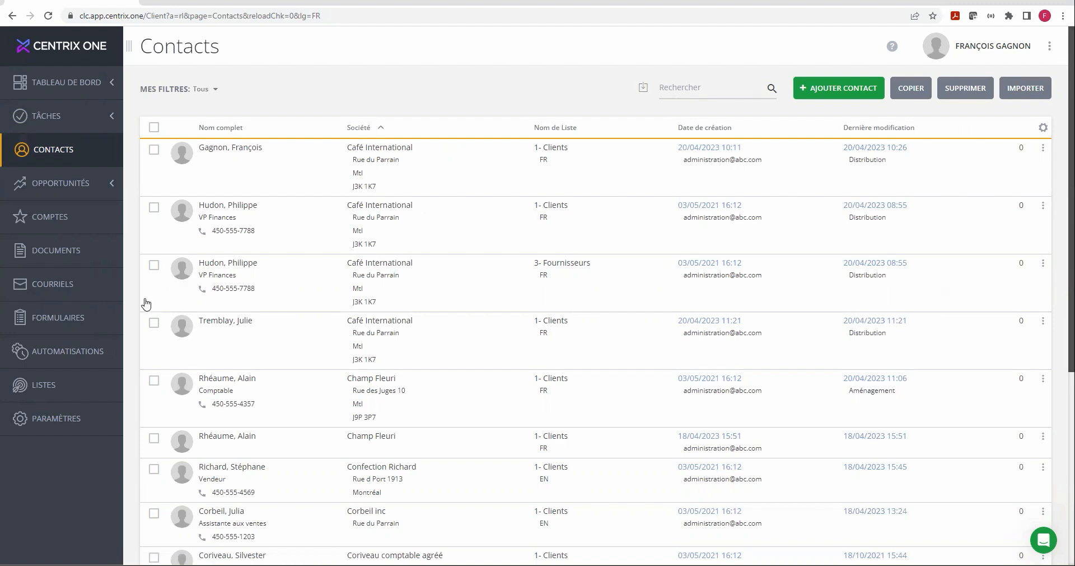
Step: Go to Paramètres > Gestion des utilisateurs and open the + UTILISATEUR add-user form
left_click(66, 421)
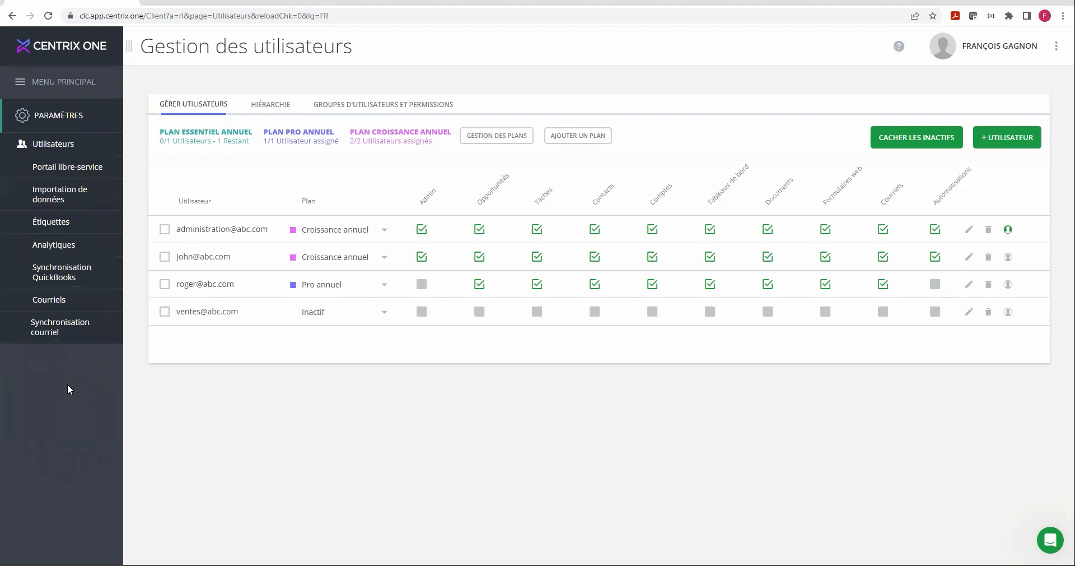
left_click(1017, 141)
left_click(1008, 234)
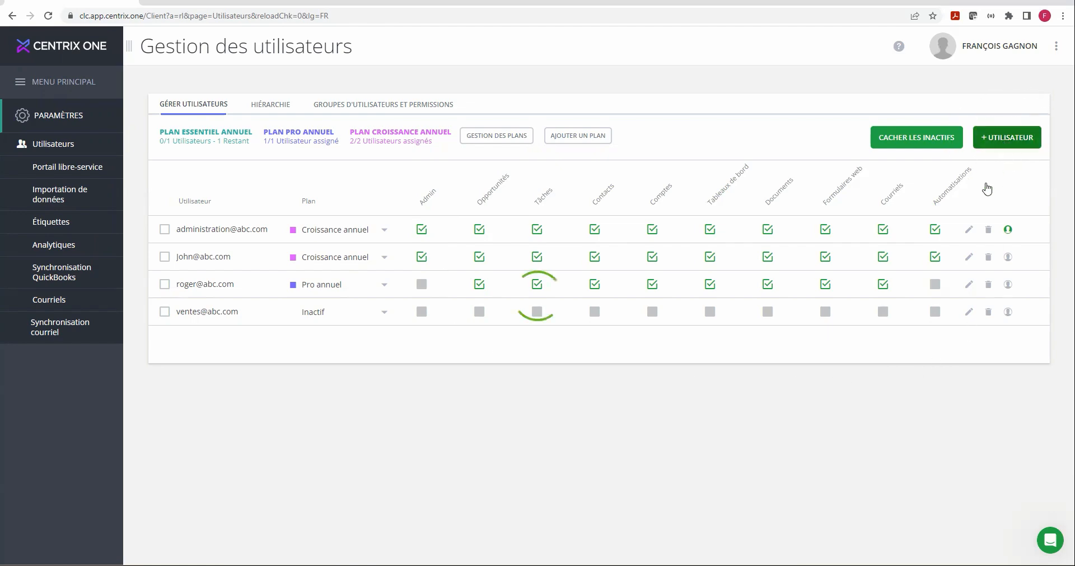
left_click(1005, 142)
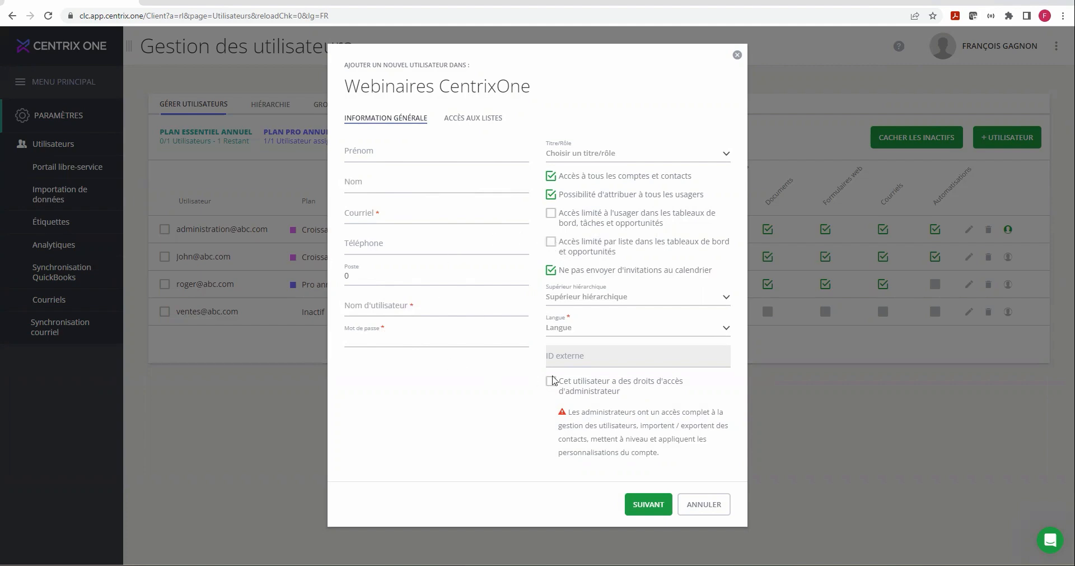
left_click(610, 334)
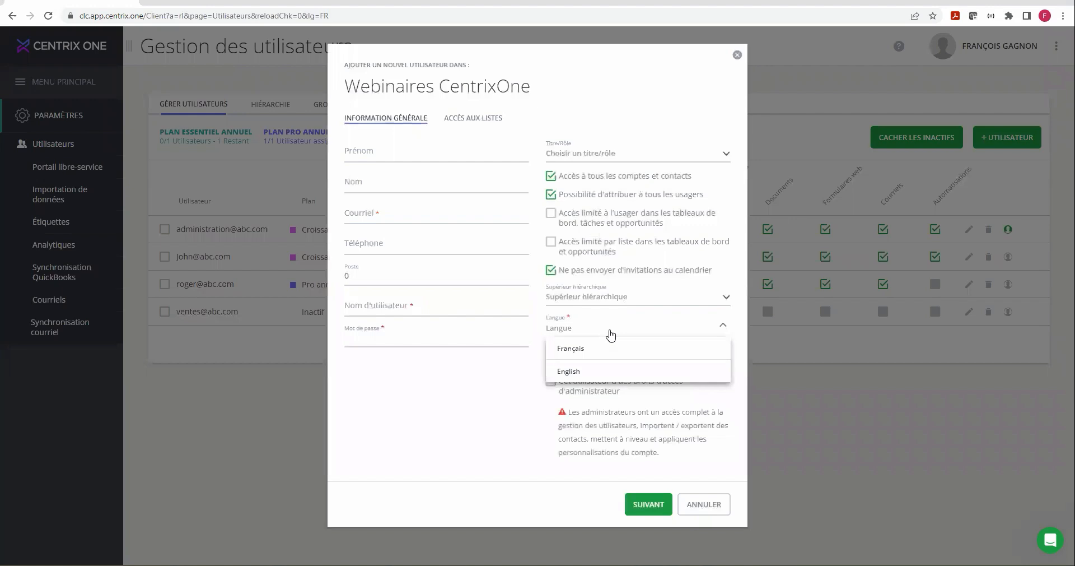
left_click(611, 334)
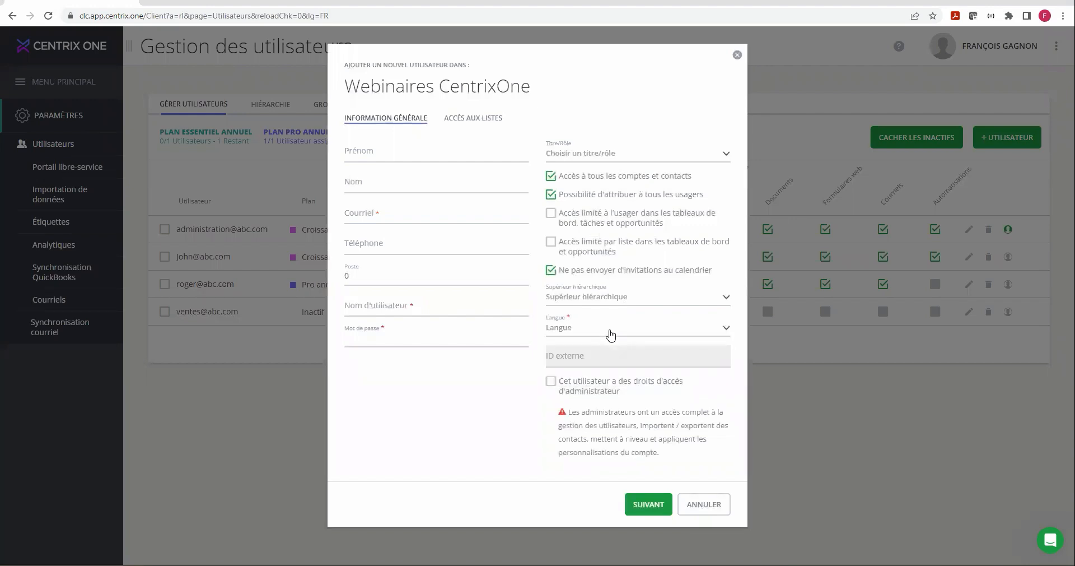
left_click(552, 179)
left_click(551, 271)
left_click(554, 271)
key("ctrl")
left_click(551, 384)
Step: Make the Clients, Prospects and Fournisseurs lists accessible in ACCÈS AUX LISTES, then cancel the new user
left_click(472, 119)
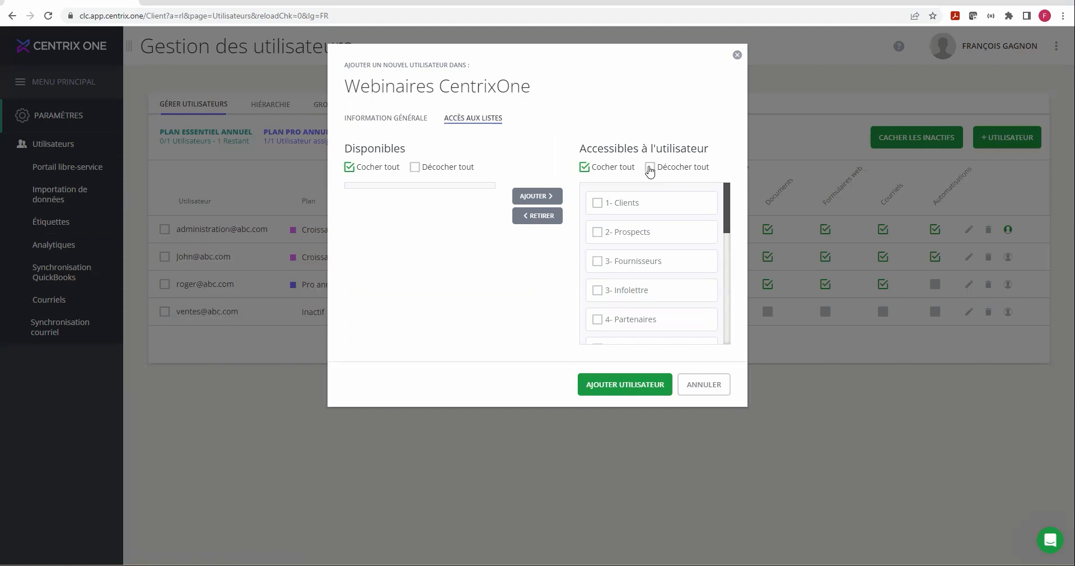
left_click(610, 169)
left_click(539, 217)
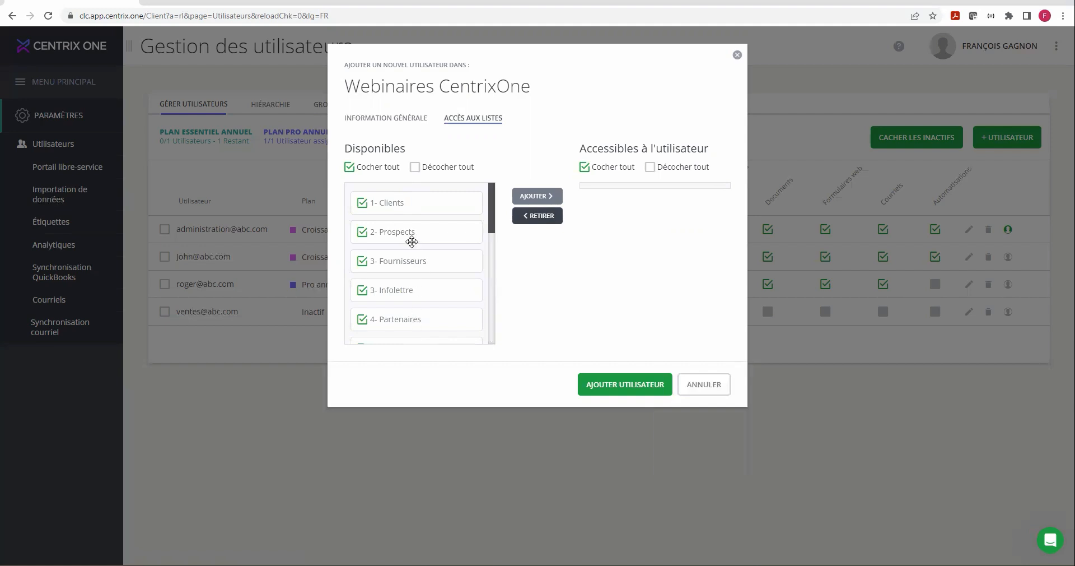
key("ctrl")
key("ctrl")
key("ctrl")
left_click(416, 168)
left_click(362, 203)
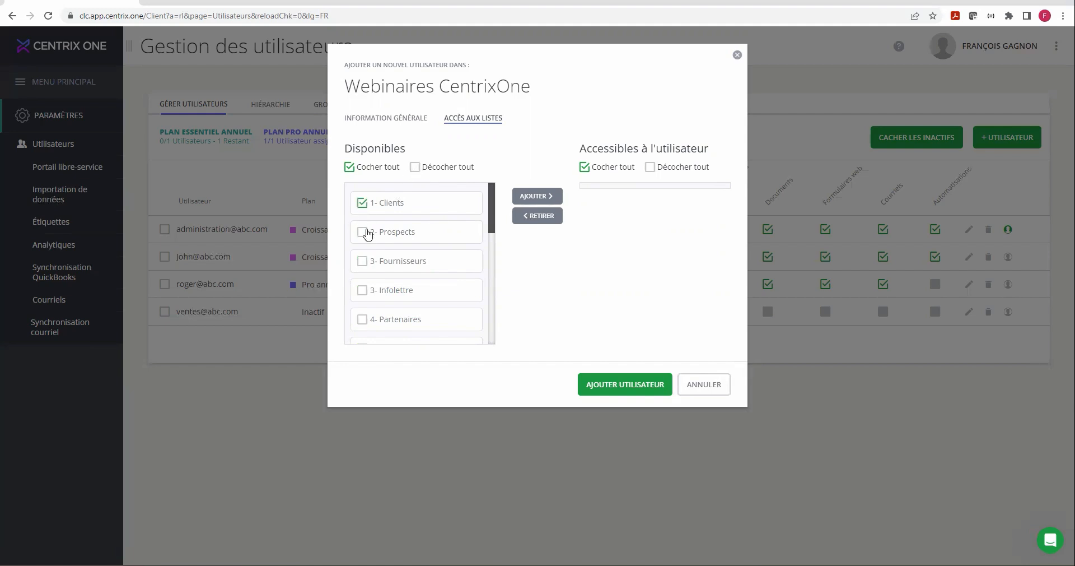
left_click(363, 261)
left_click(363, 232)
left_click(537, 196)
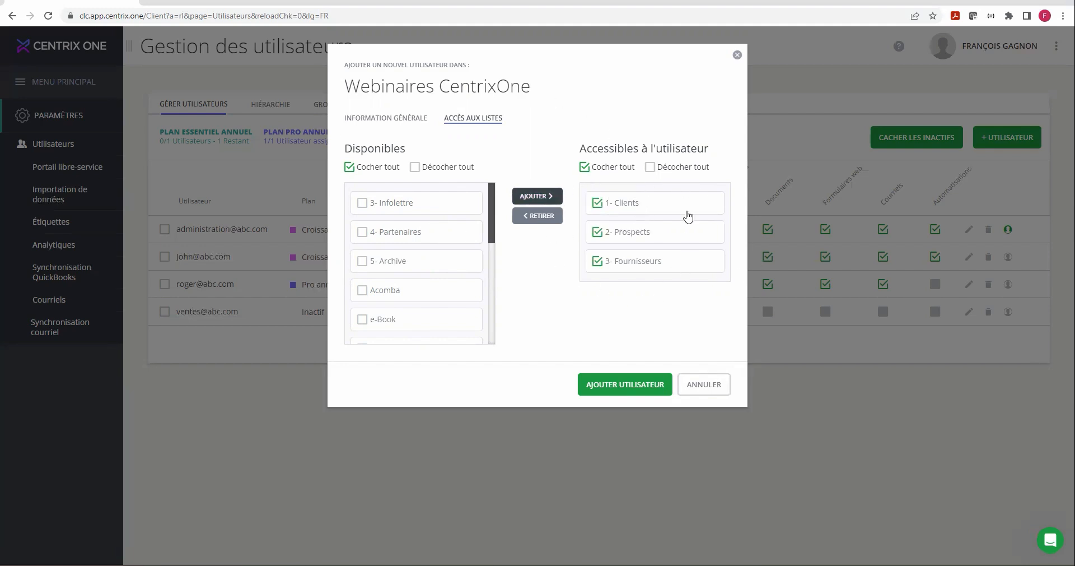
left_click(708, 388)
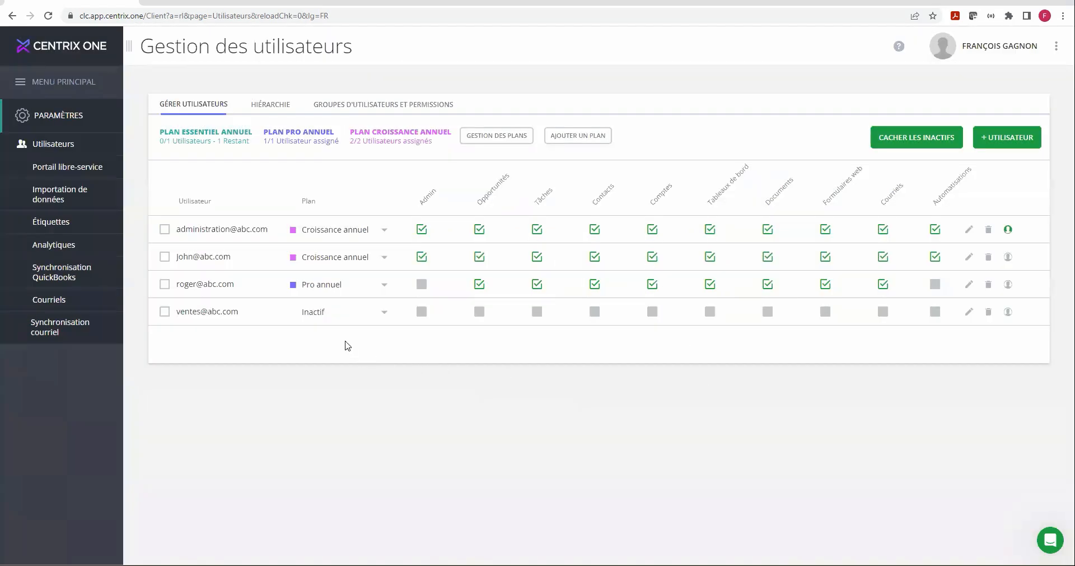
left_click(381, 314)
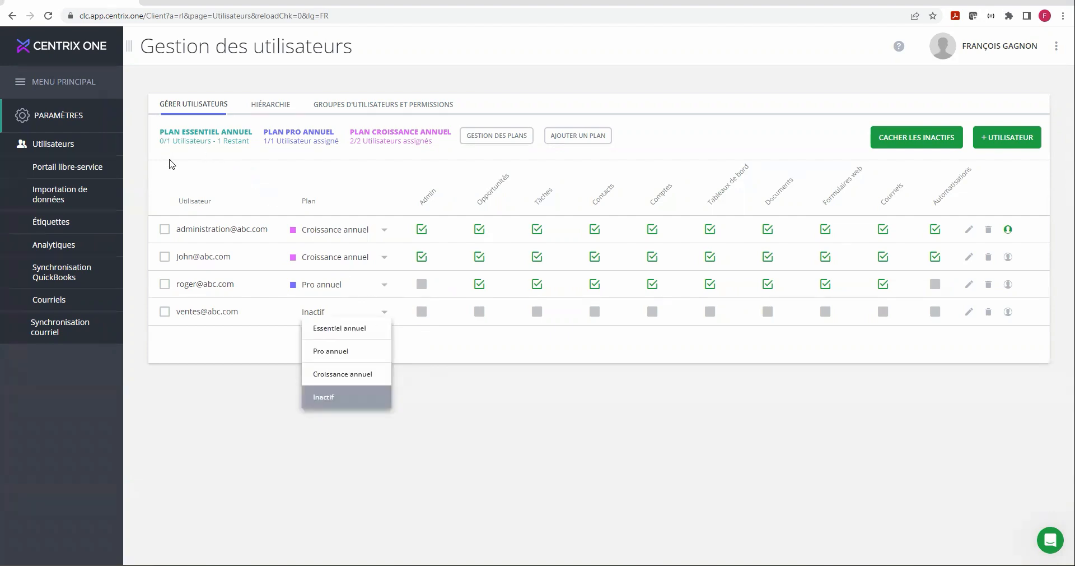
left_click(255, 396)
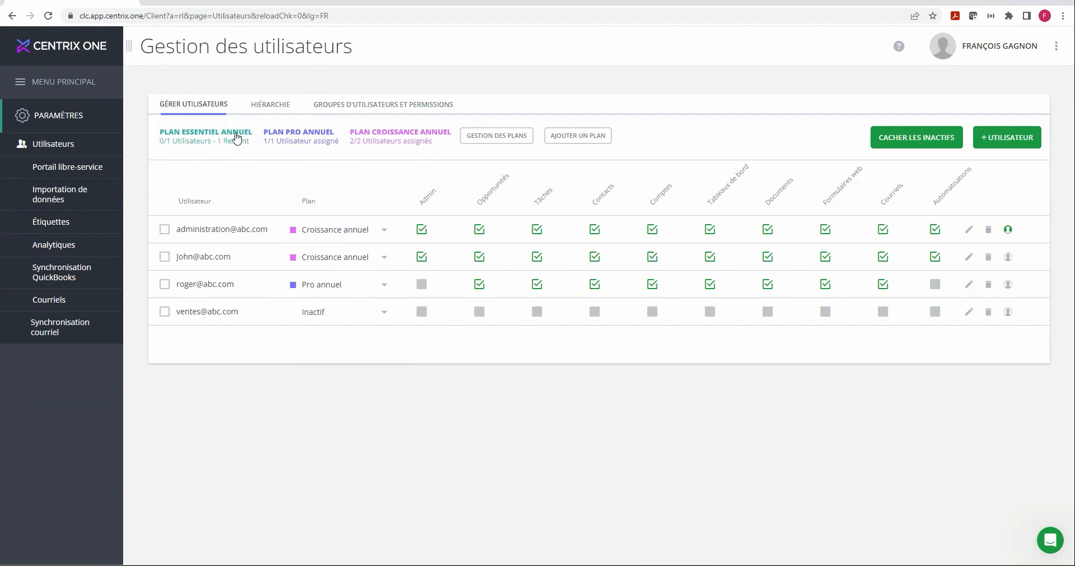
left_click(384, 315)
left_click(384, 314)
left_click(496, 141)
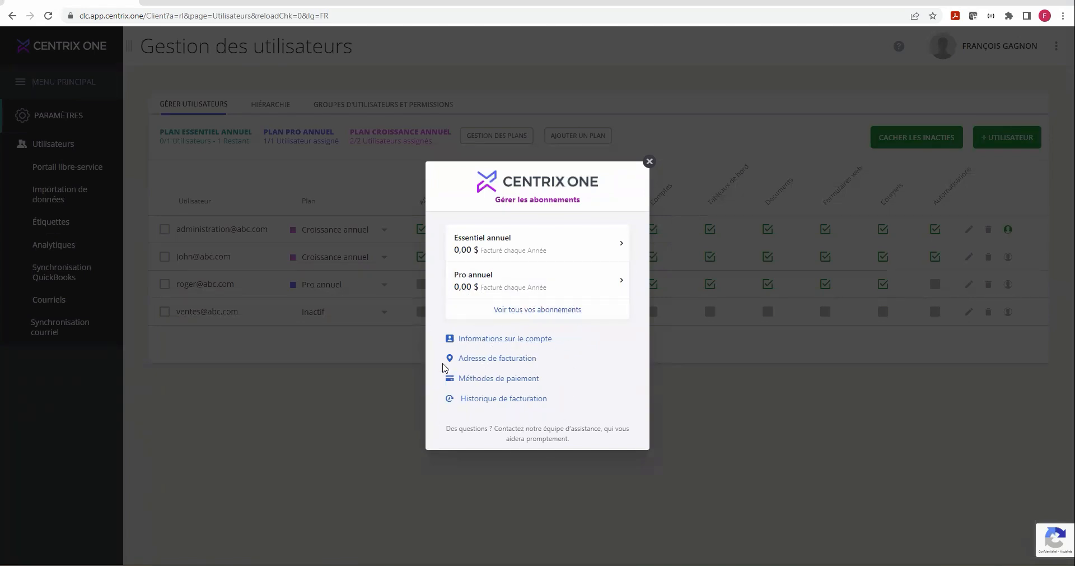
left_click(649, 162)
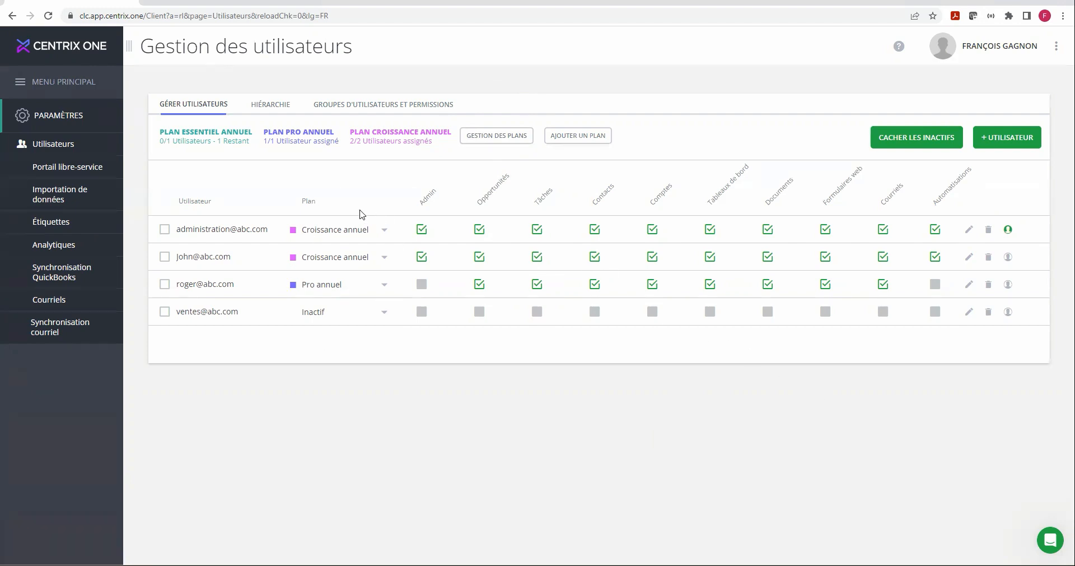
left_click(338, 234)
left_click(935, 284)
left_click(653, 230)
left_click(653, 257)
left_click(651, 284)
left_click(652, 230)
left_click(652, 257)
left_click(653, 283)
Step: Open GROUPES D'UTILISATEURS ET PERMISSIONS and review the PAR DÉFAUT group's module rights
left_click(377, 112)
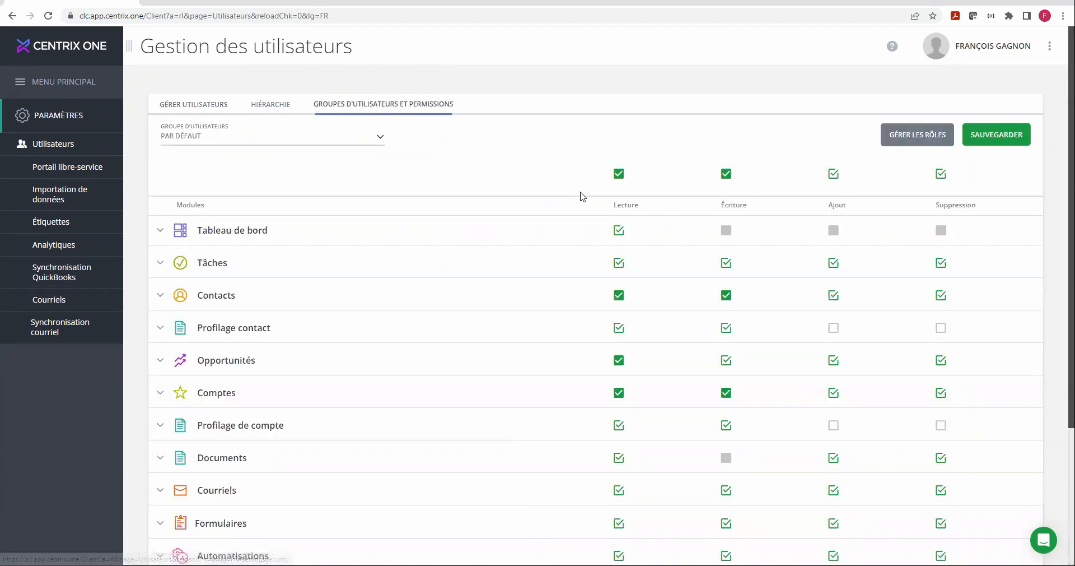
left_click(902, 140)
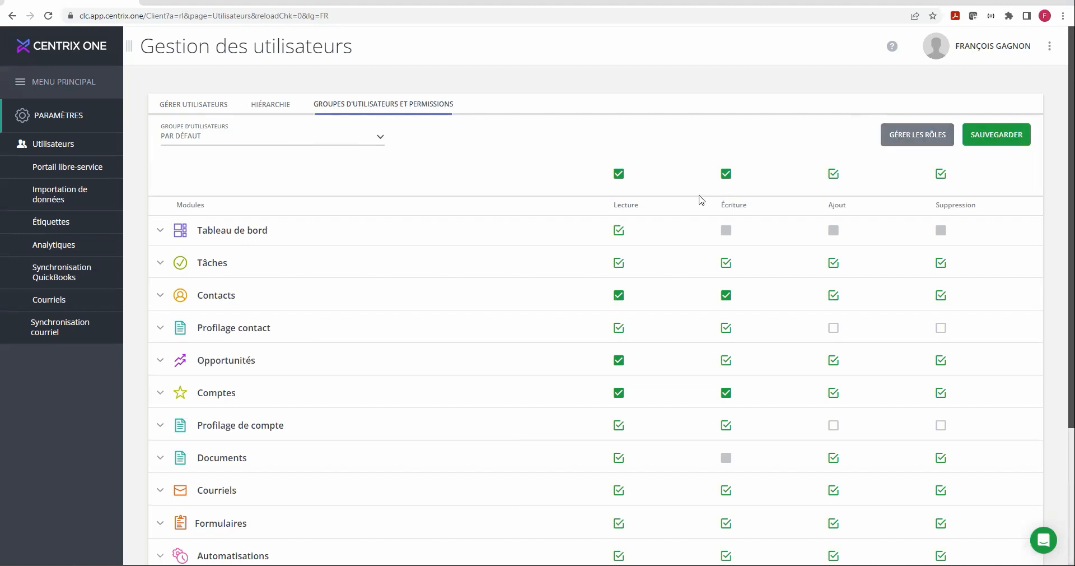
left_click(365, 144)
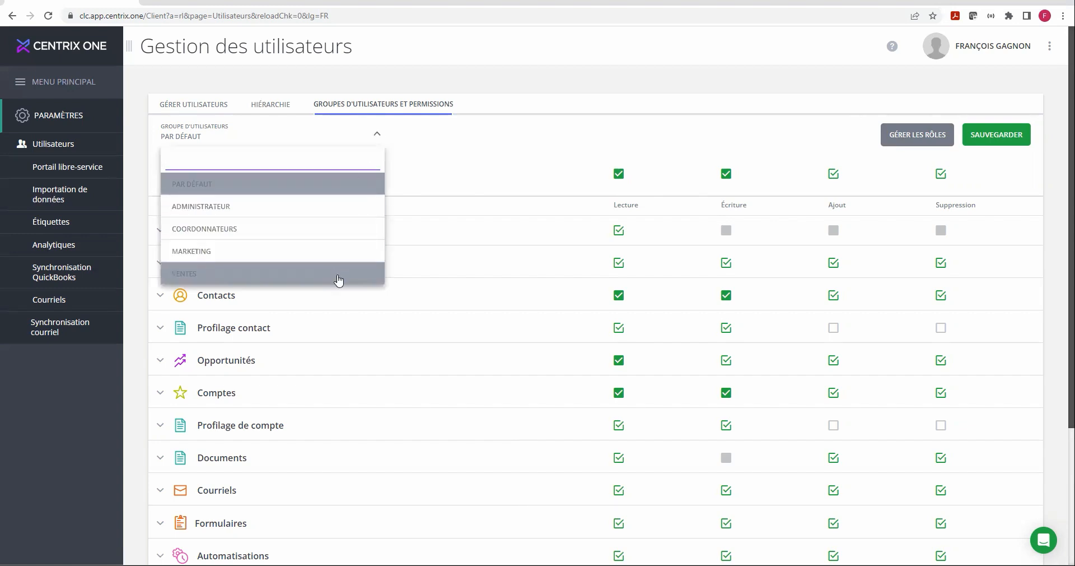
left_click(491, 162)
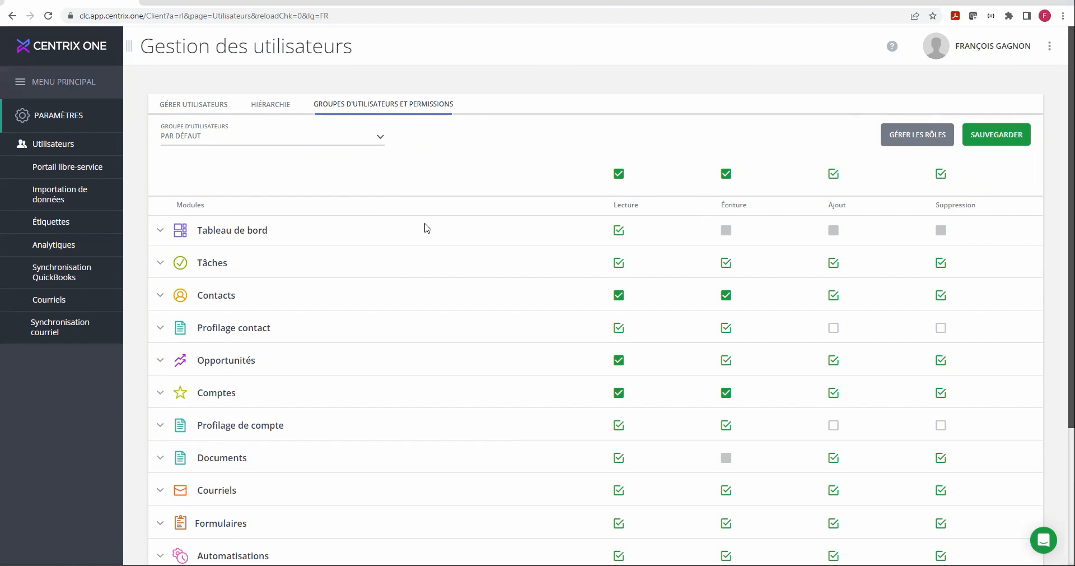
Step: Expand the default group's Contacts module to review its field-level permissions
left_click(163, 295)
scroll(166, 297, "down", 2)
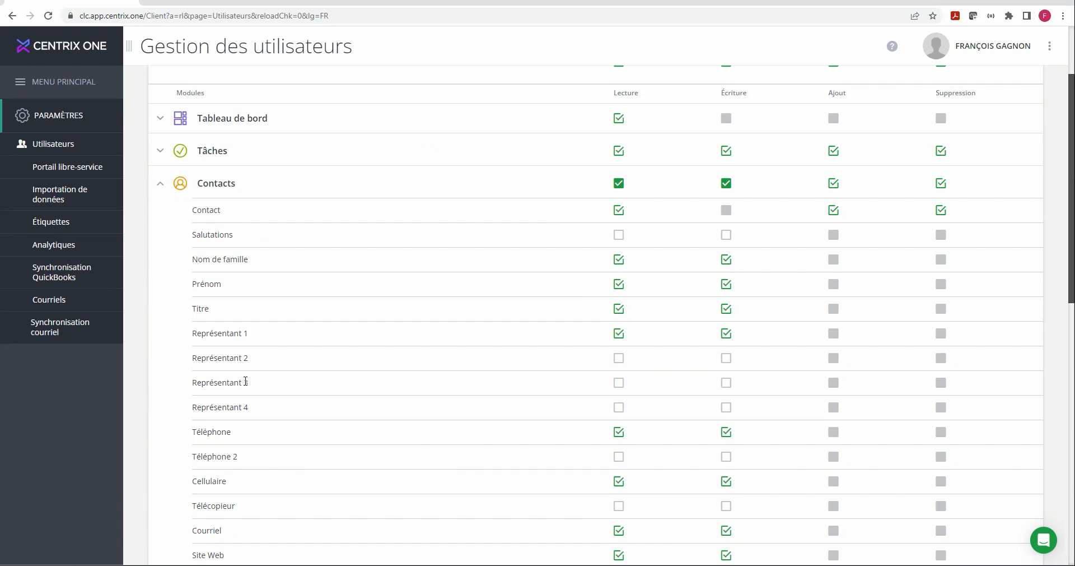
scroll(253, 407, "down", 1)
scroll(255, 408, "down", 4)
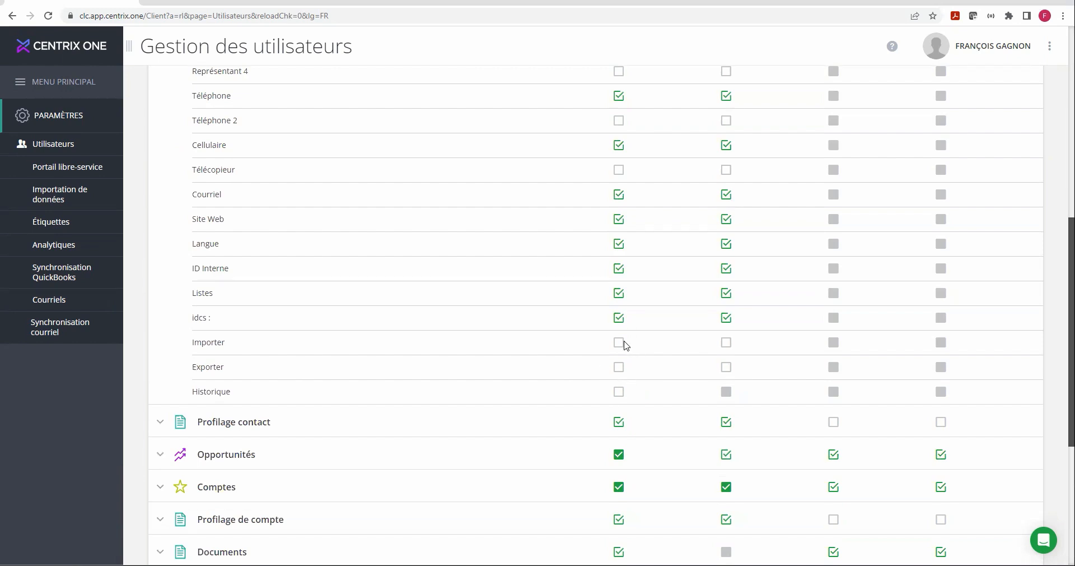
scroll(570, 355, "up", 4)
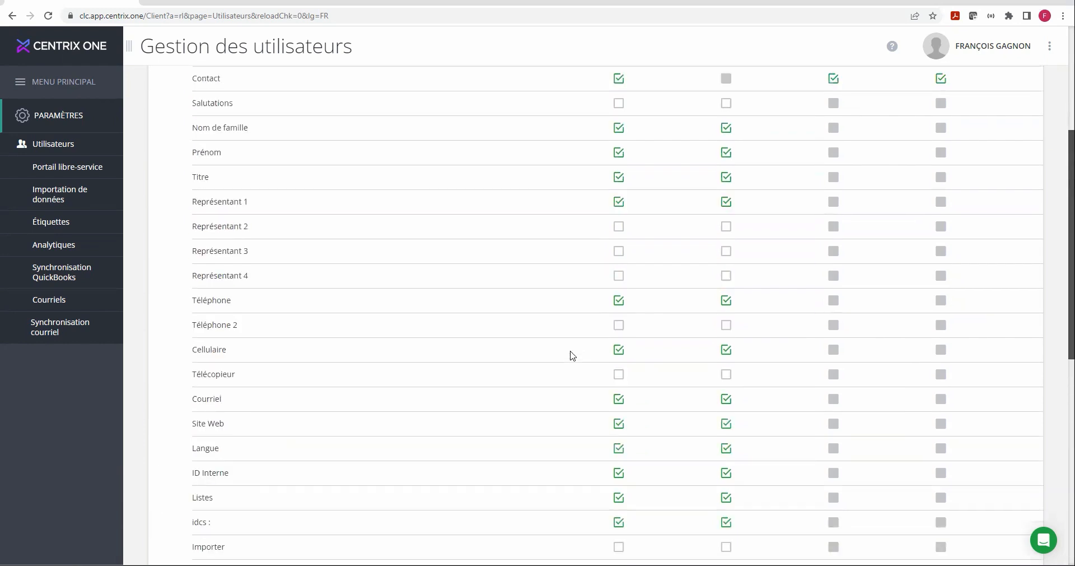
scroll(570, 355, "up", 5)
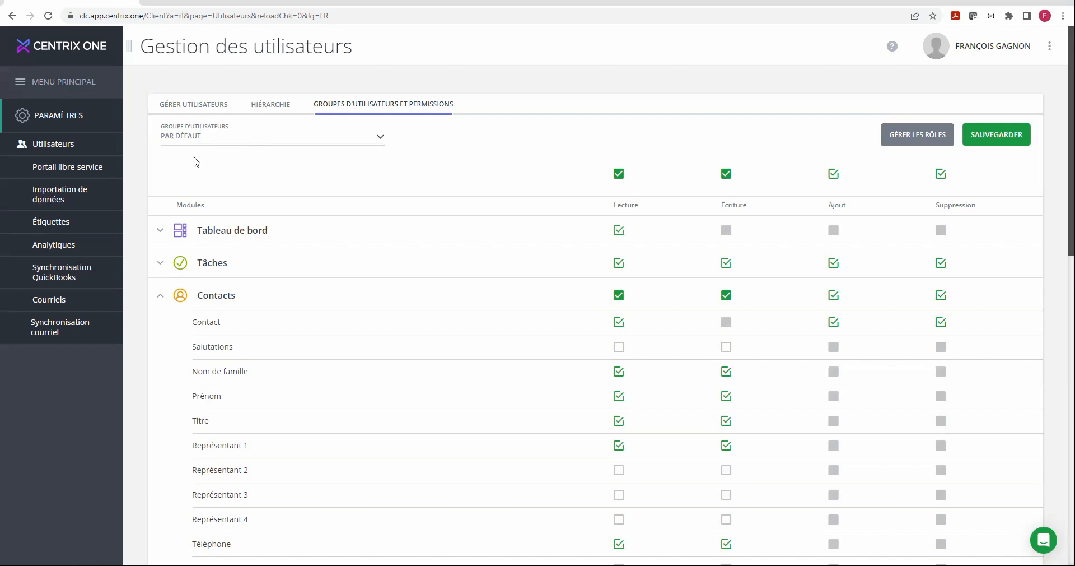
Step: Switch to the Administrateur group and review its Contacts field permissions
left_click(224, 146)
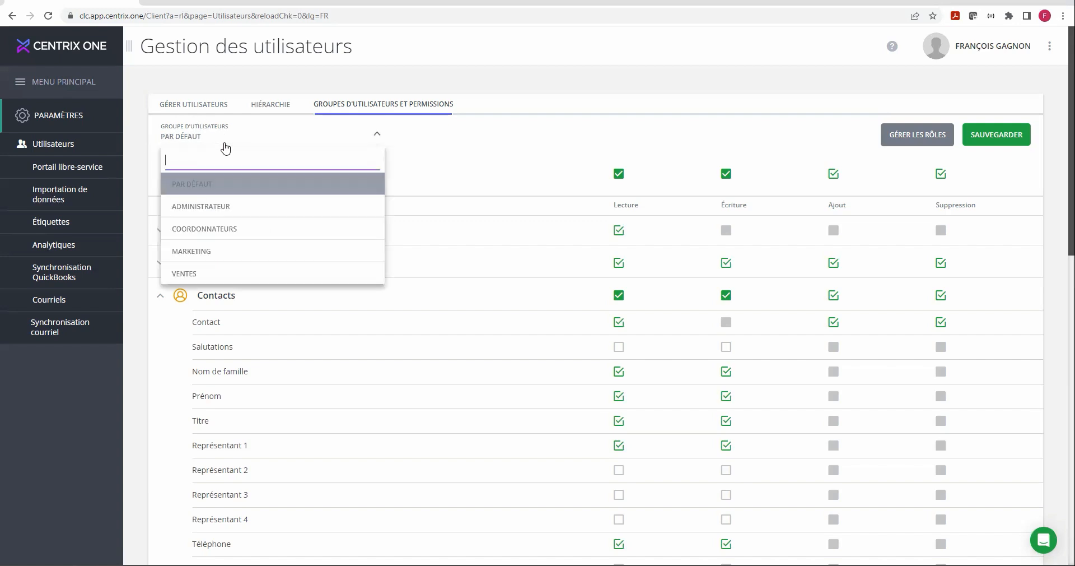
left_click(251, 211)
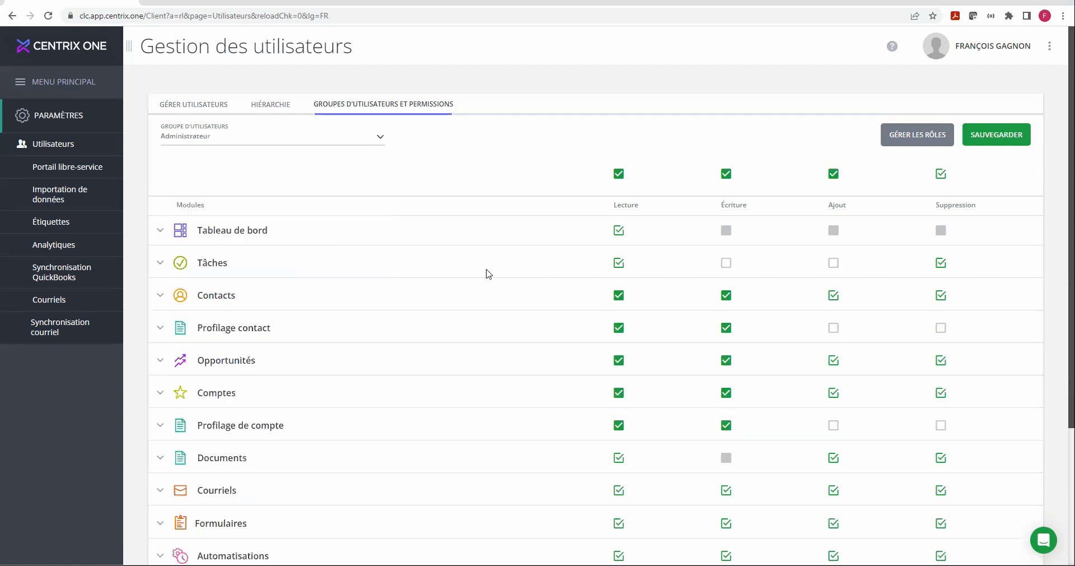
scroll(486, 274, "down", 3)
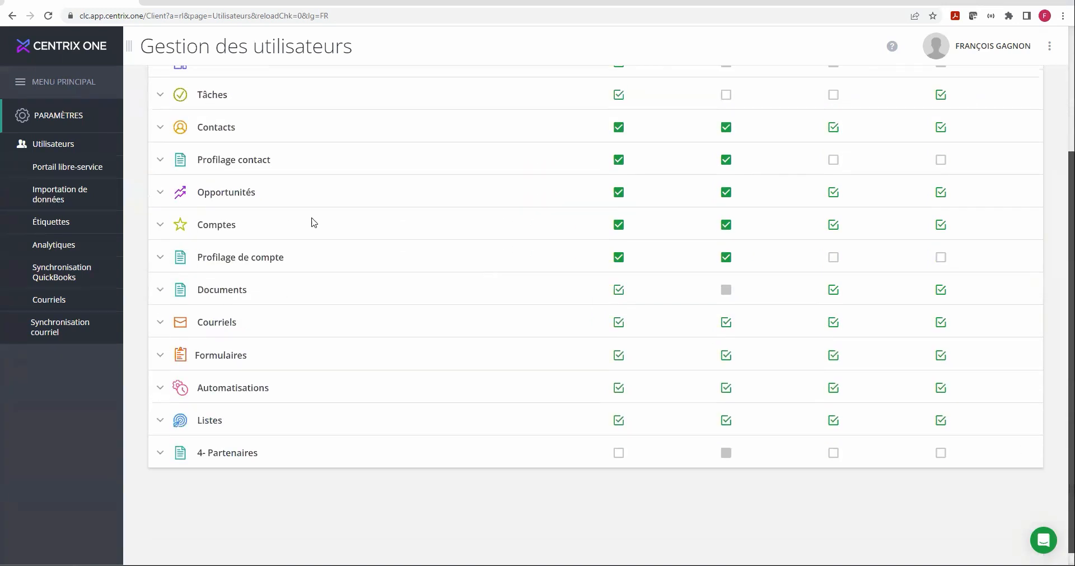
left_click(160, 127)
scroll(425, 281, "down", 6)
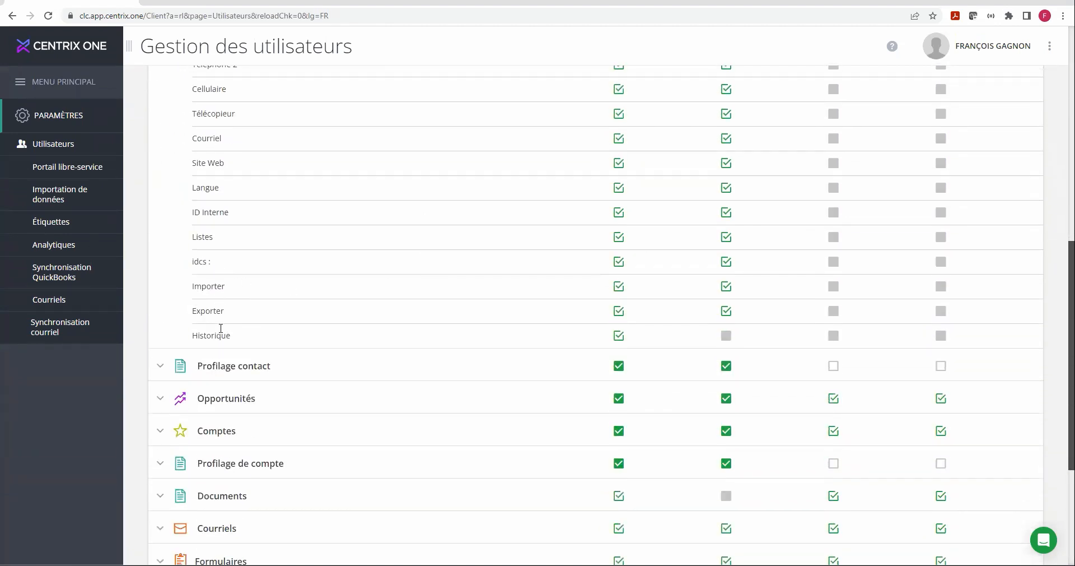
scroll(321, 297, "up", 8)
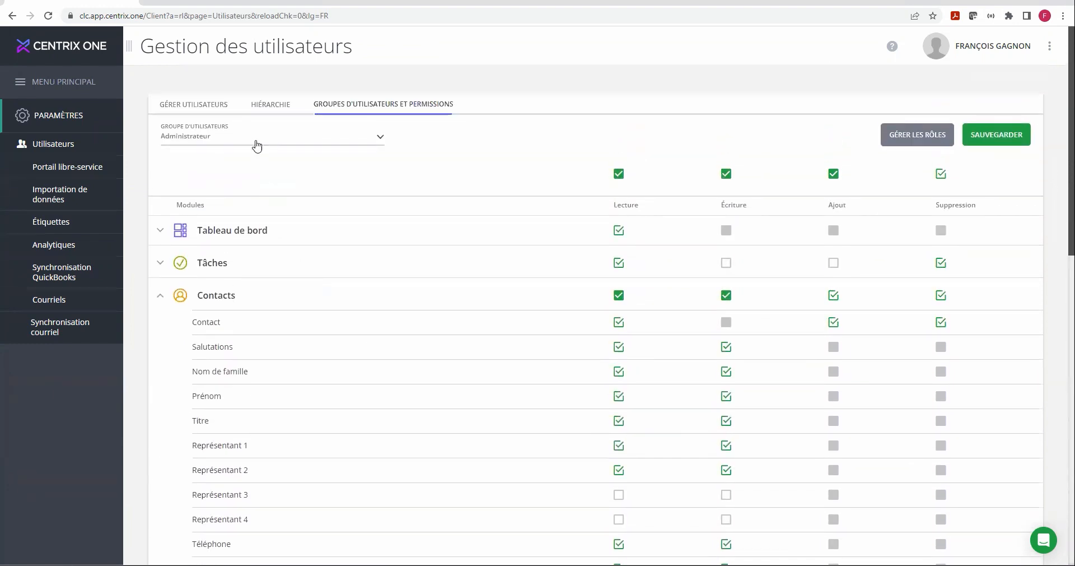
Step: For the Ventes group, untick Lecture and Écriture on Importer and Exporter, then save
left_click(257, 137)
left_click(242, 276)
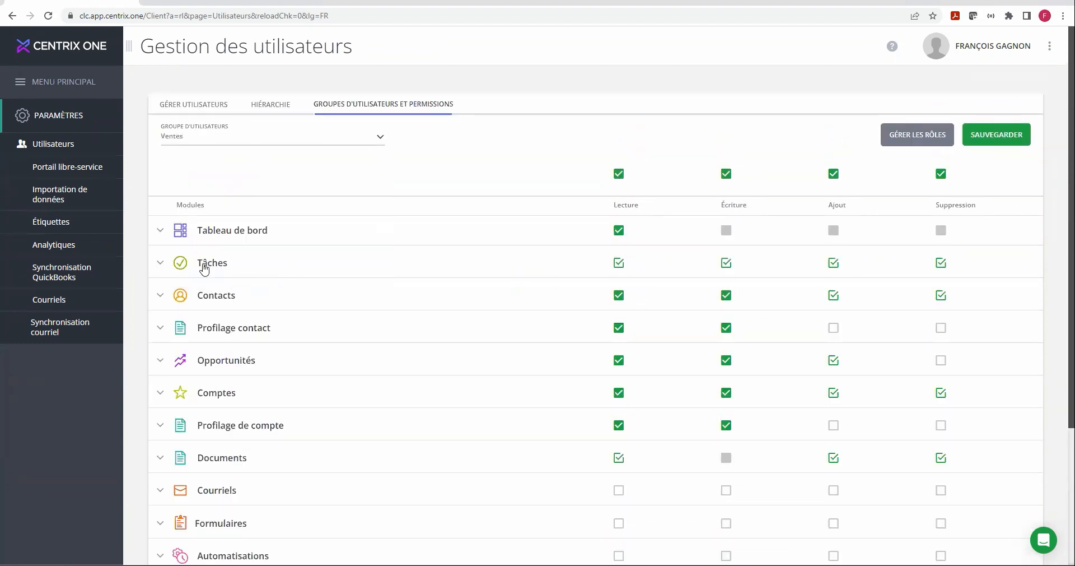
left_click(160, 295)
scroll(209, 293, "down", 2)
scroll(209, 292, "down", 5)
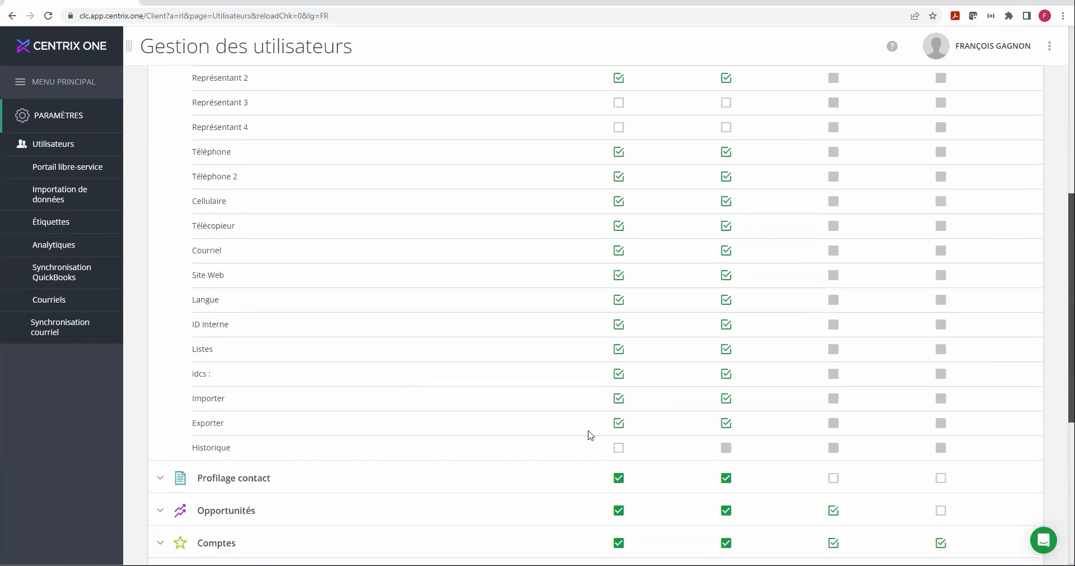
left_click(619, 423)
left_click(619, 398)
left_click(726, 398)
left_click(727, 424)
scroll(736, 429, "up", 7)
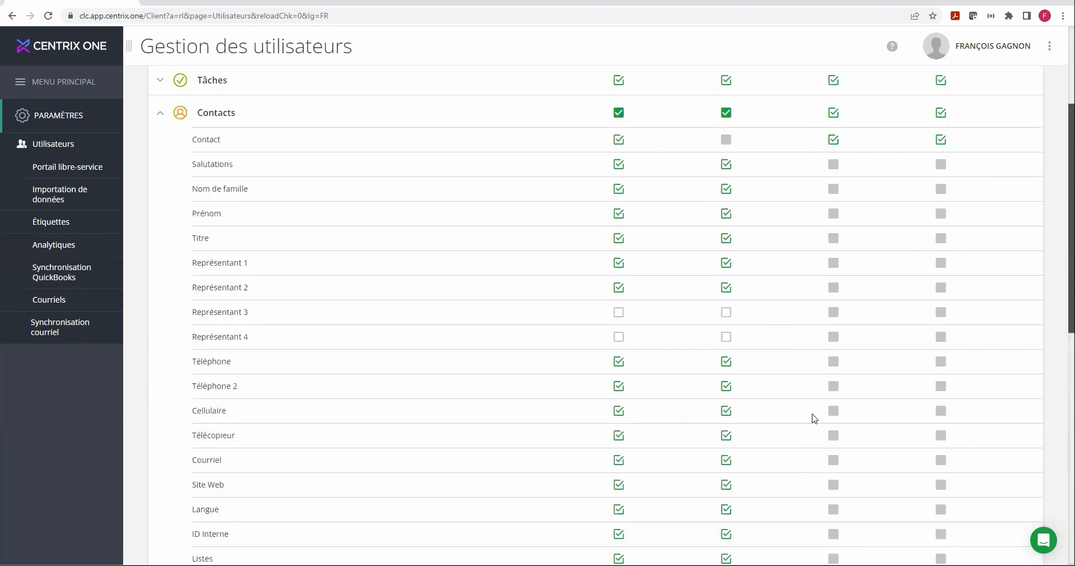
left_click(984, 148)
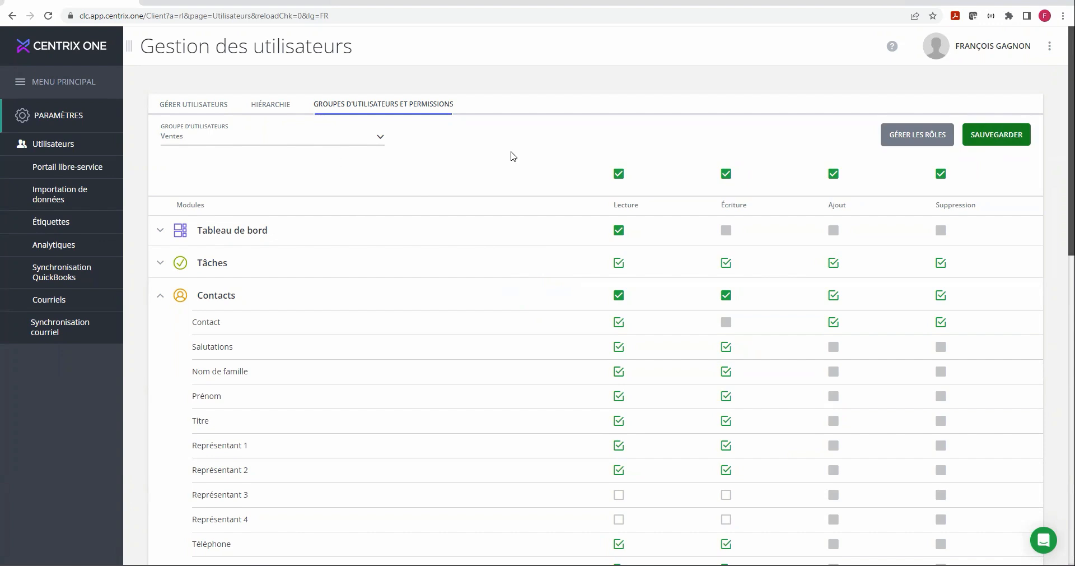
Step: Check the administrator's Titre/Rôle options without saving, then view the Hiérarchie tab
left_click(189, 112)
left_click(211, 230)
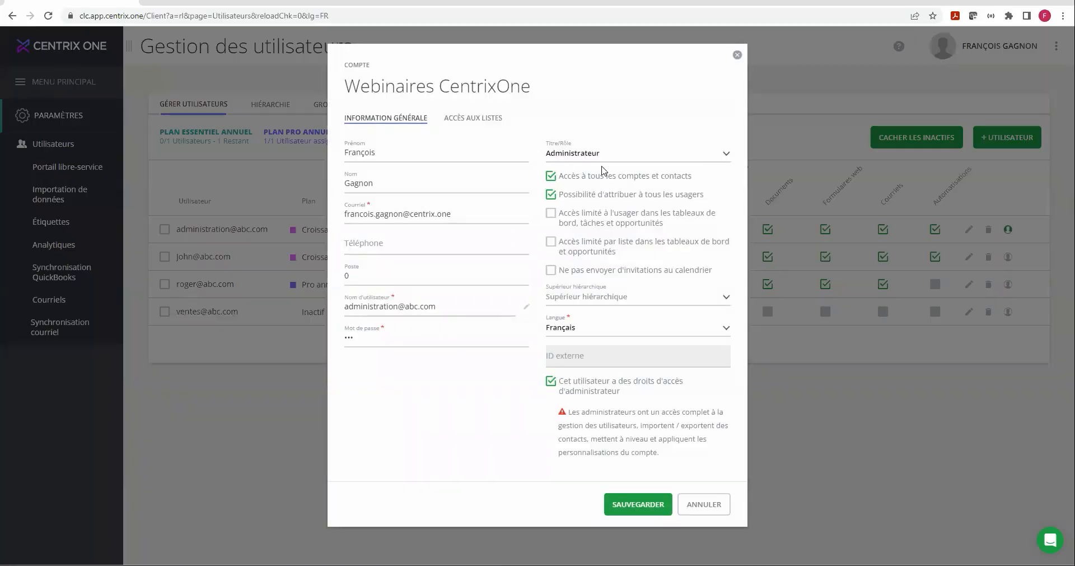
left_click(628, 157)
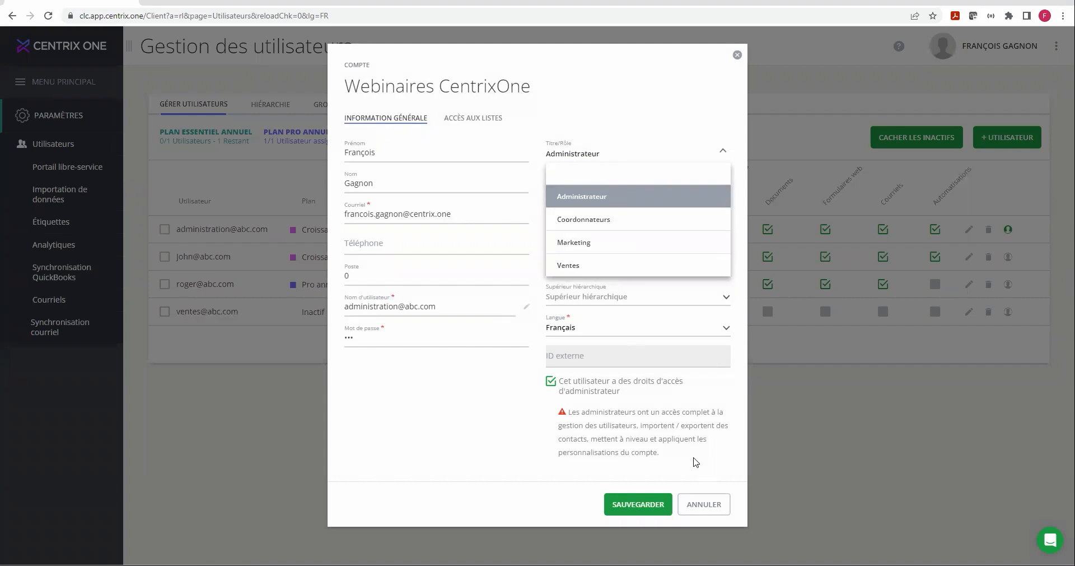
left_click(704, 505)
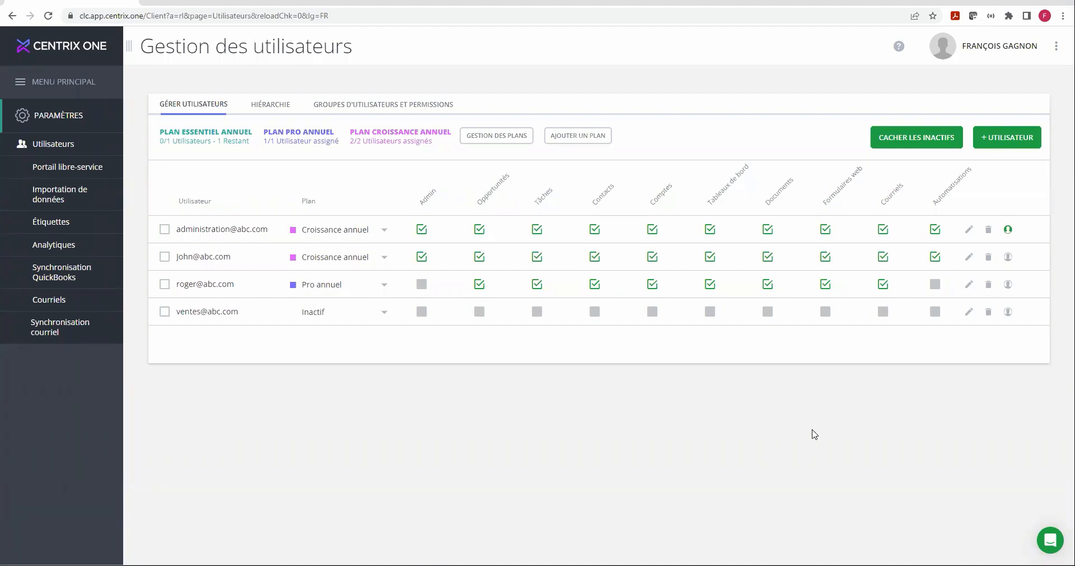
left_click(273, 109)
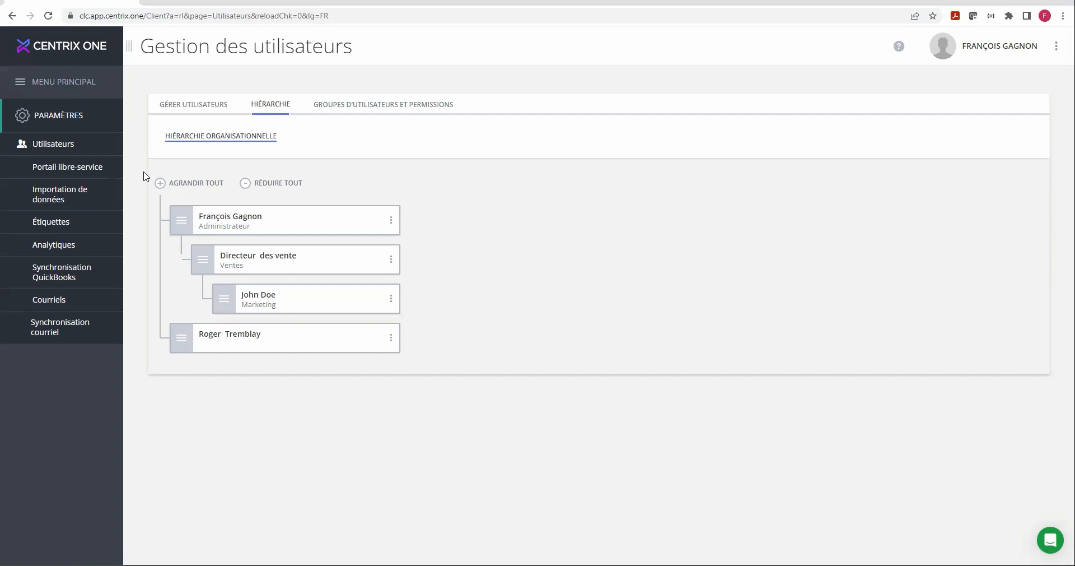
Step: Return to GÉRER UTILISATEURS, then open the Synchronisation courriel settings
left_click(196, 105)
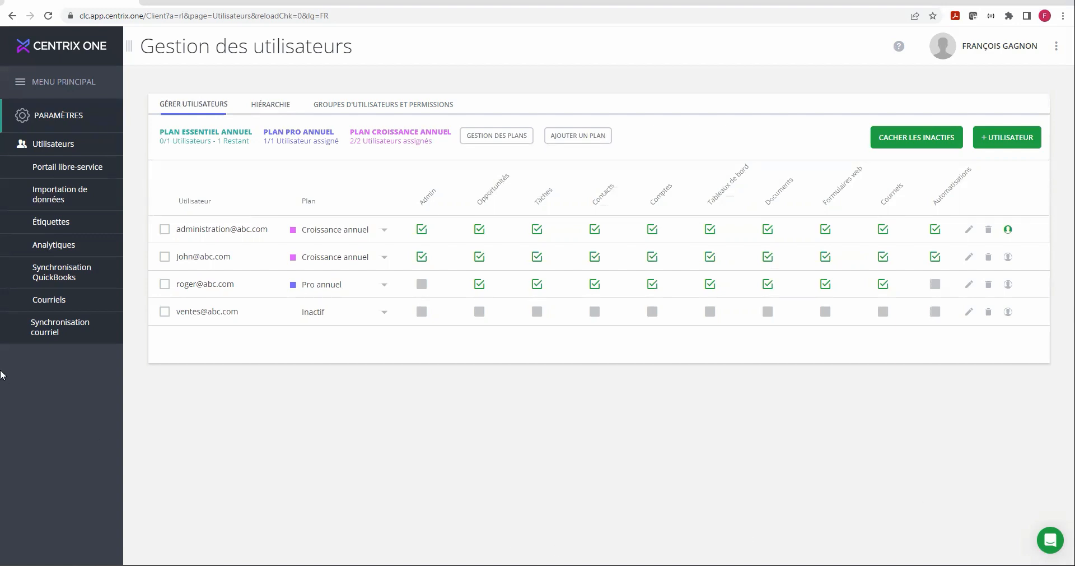
left_click(45, 330)
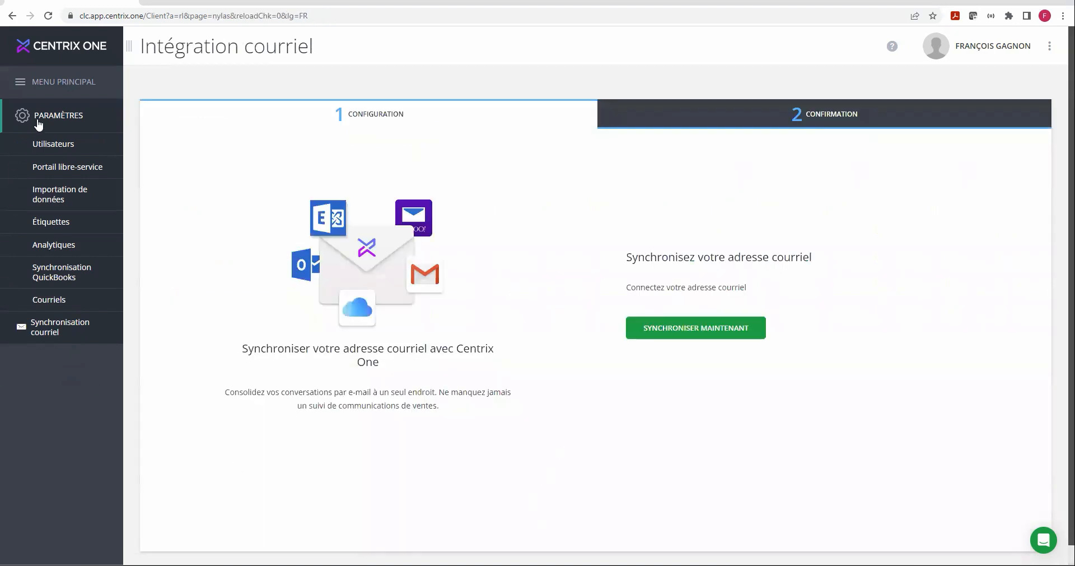
Step: Run SYNCHRONISER MAINTENANT, then open the Courriels DNS configuration listing centrix.one as valid
left_click(46, 329)
left_click(700, 338)
left_click(700, 336)
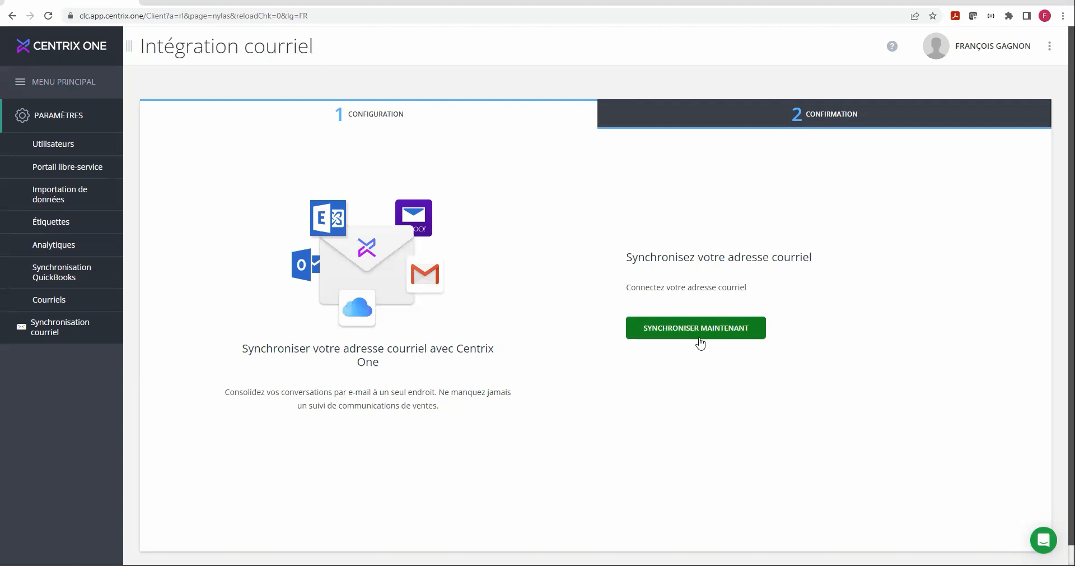
left_click(93, 307)
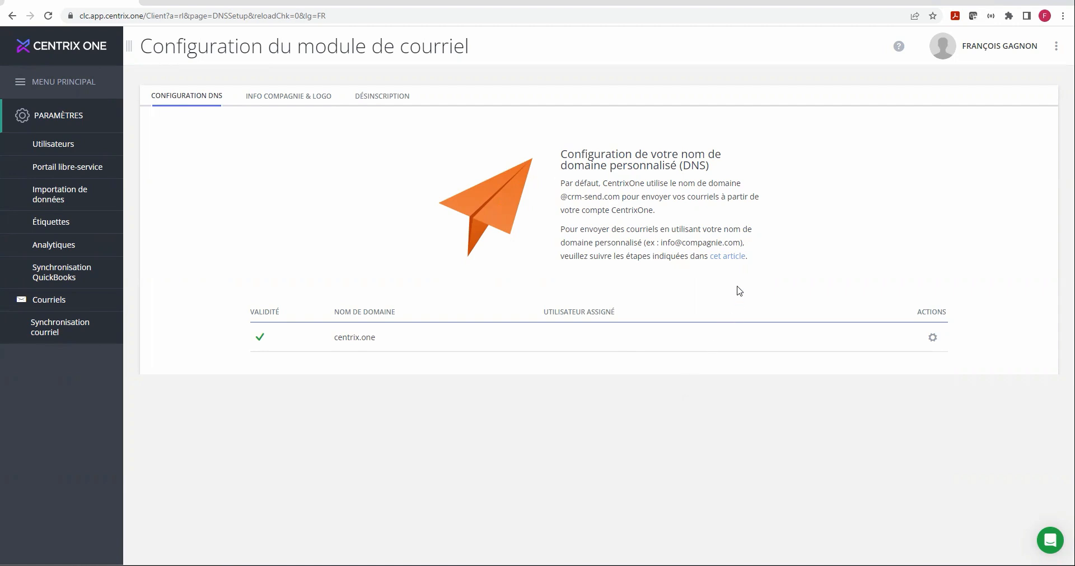
left_click(726, 256)
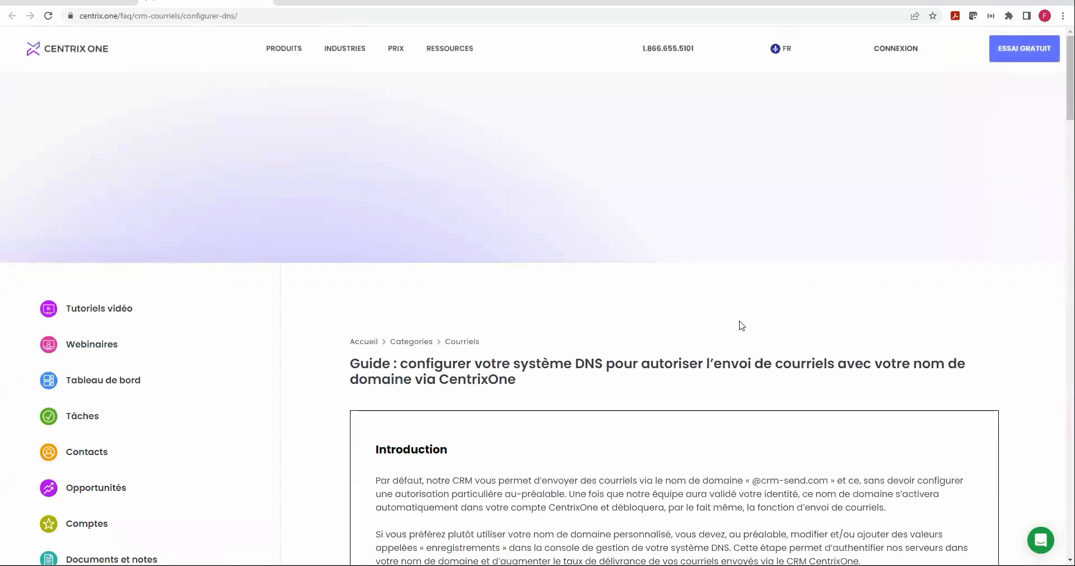
scroll(741, 325, "down", 2)
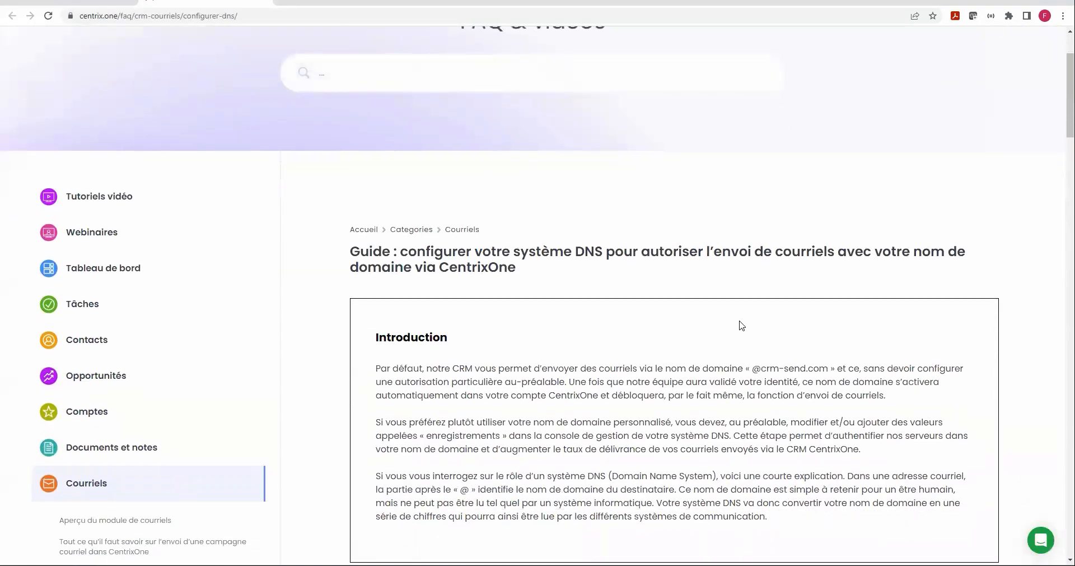
scroll(741, 324, "down", 9)
scroll(742, 325, "down", 9)
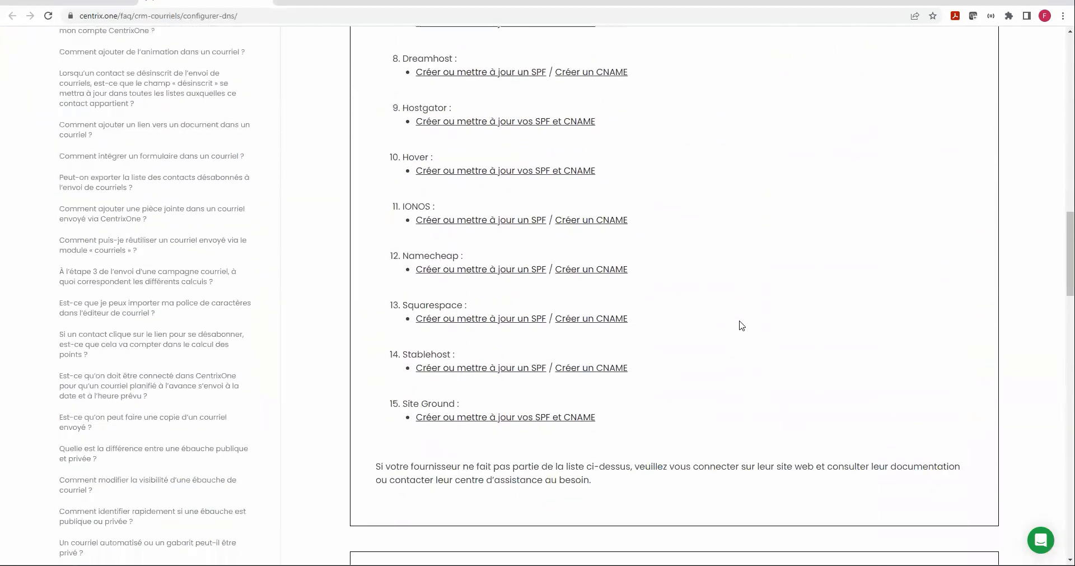
scroll(742, 324, "down", 14)
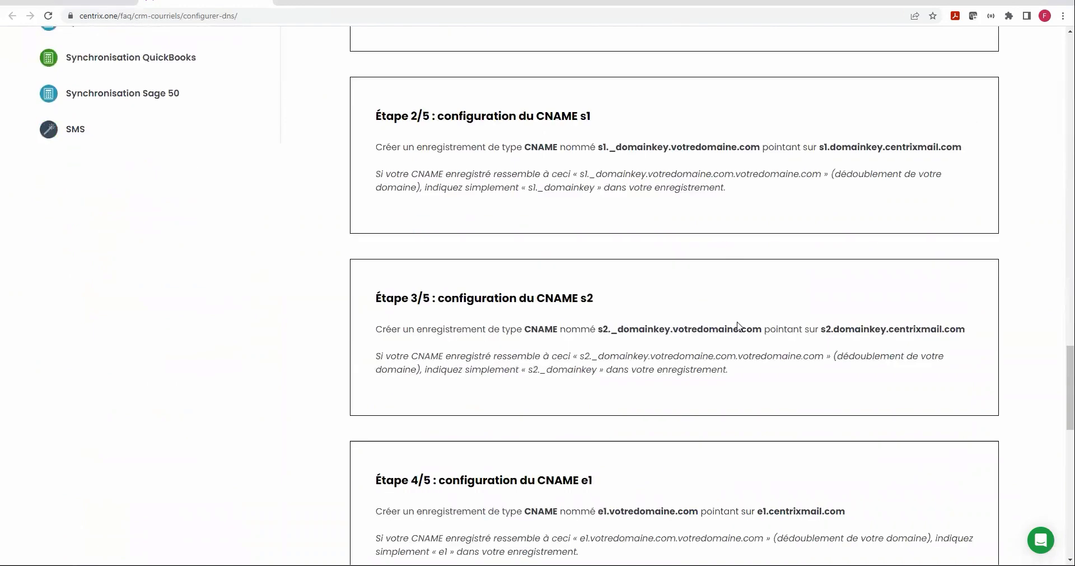
scroll(738, 325, "down", 9)
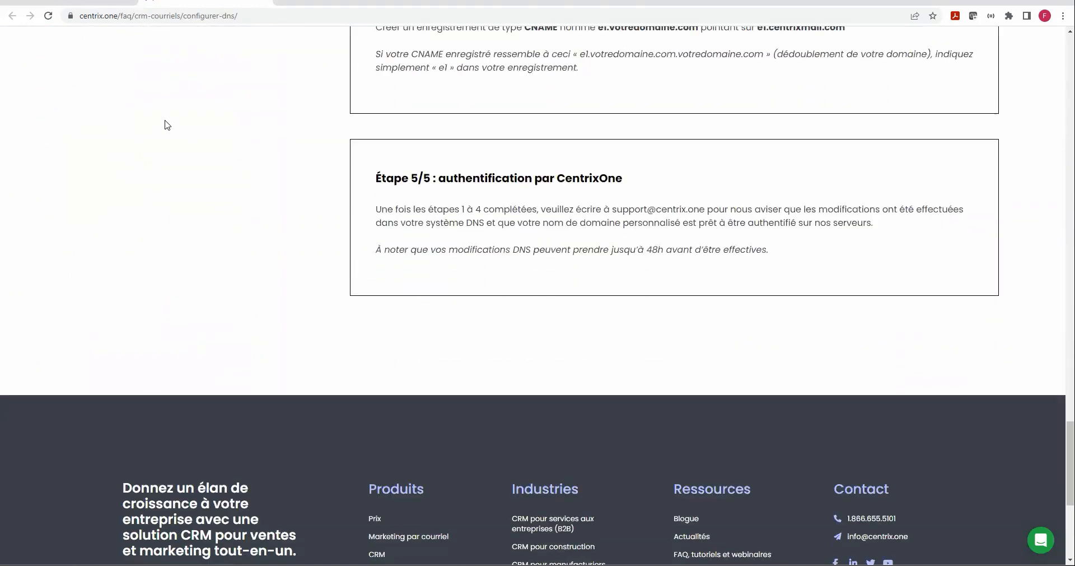
left_click(96, 6)
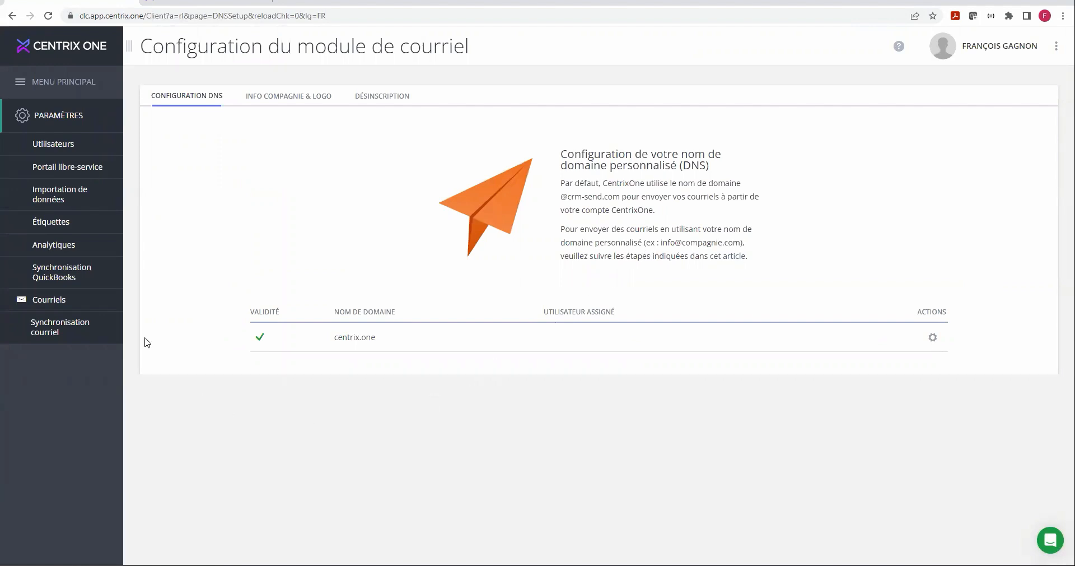
Step: Open the Synchronisation QuickBooks page offering to connect a QuickBooks Online account
left_click(76, 279)
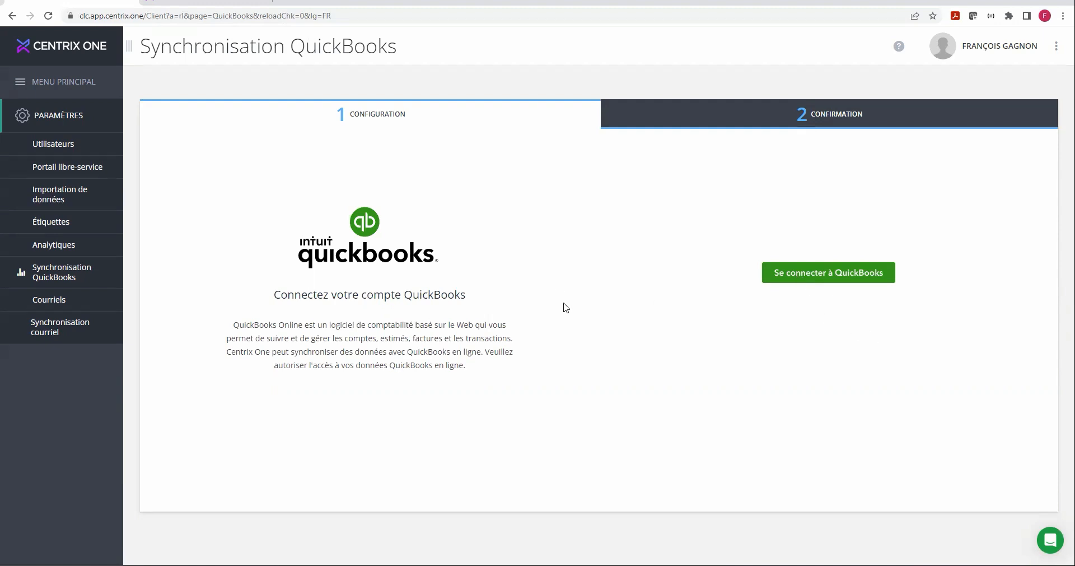
Step: Open the Étiquettes de données page listing the seven sales stages from Perdues 0% to Factures 100%
left_click(78, 224)
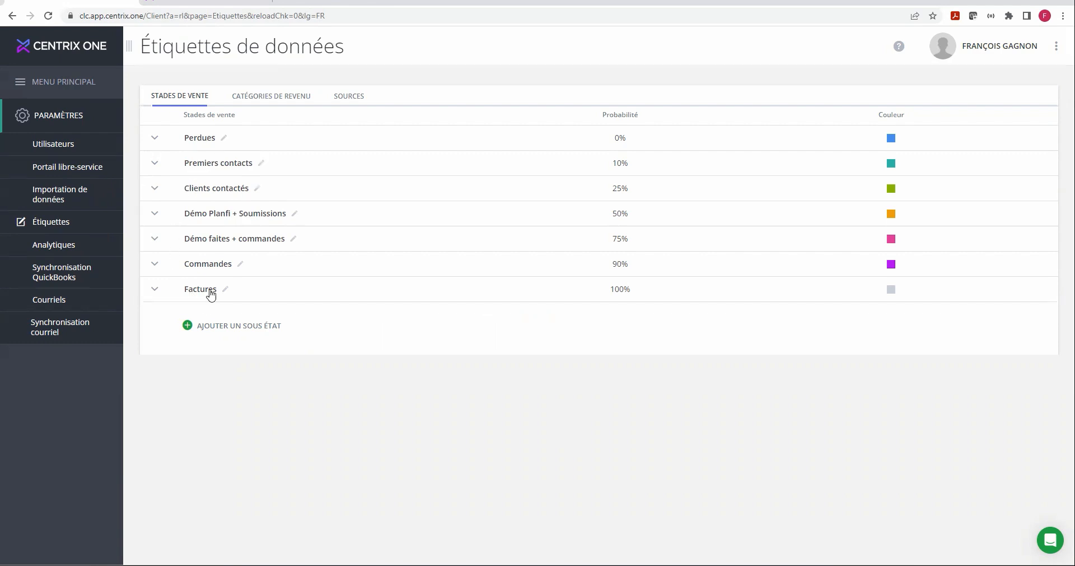
Step: Go from the main menu to Opportunités > Aperçu to show the pipeline board by stage
left_click(56, 84)
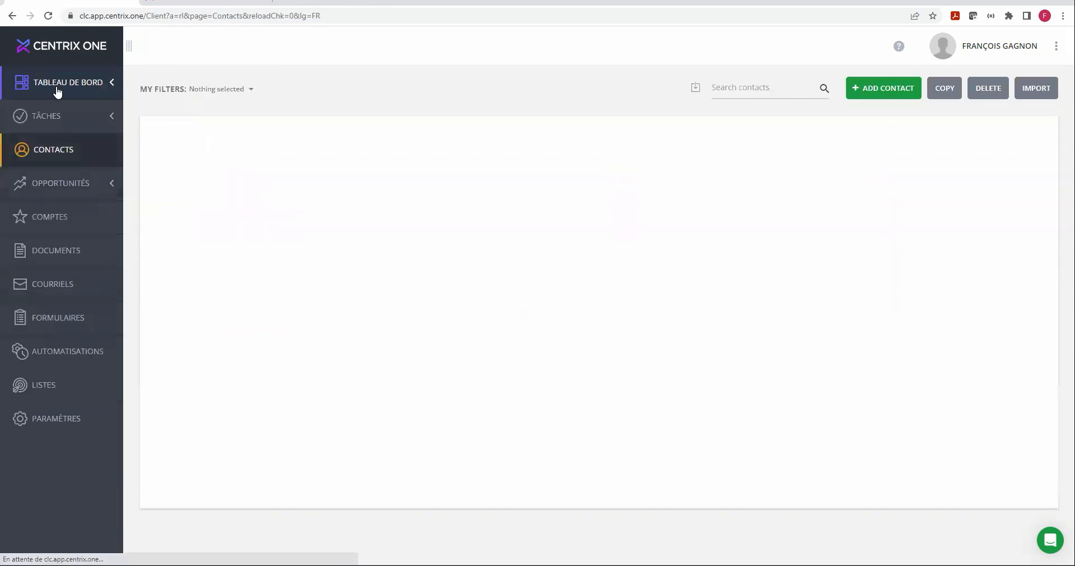
left_click(62, 185)
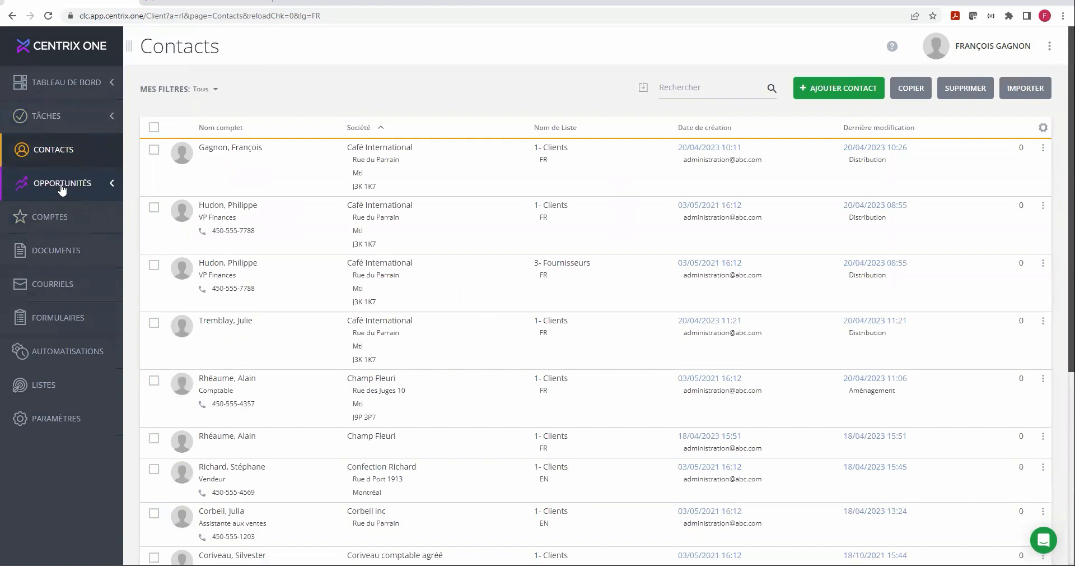
left_click(57, 213)
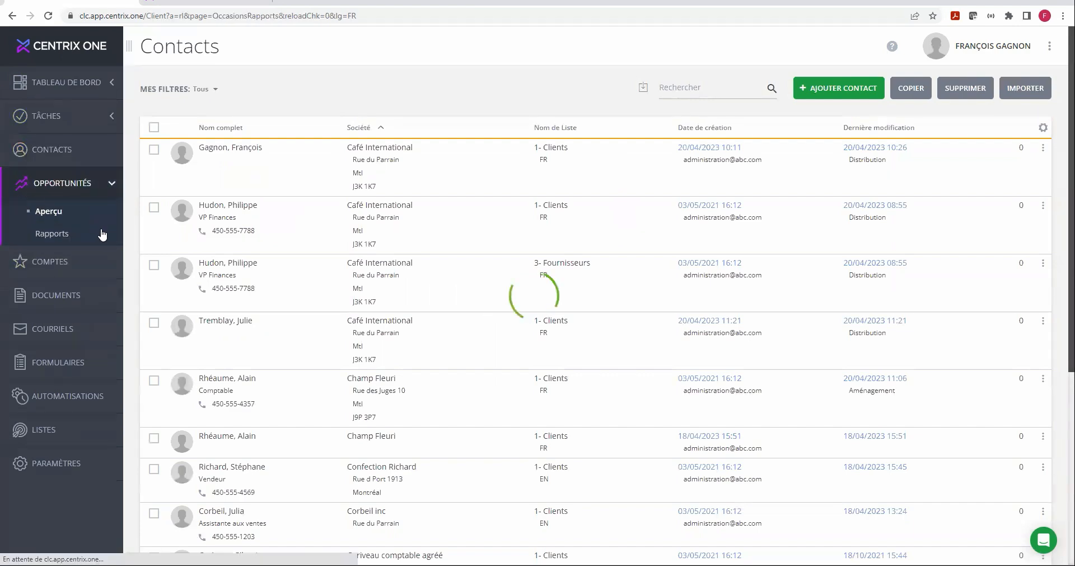
left_click(216, 140)
key("ctrl")
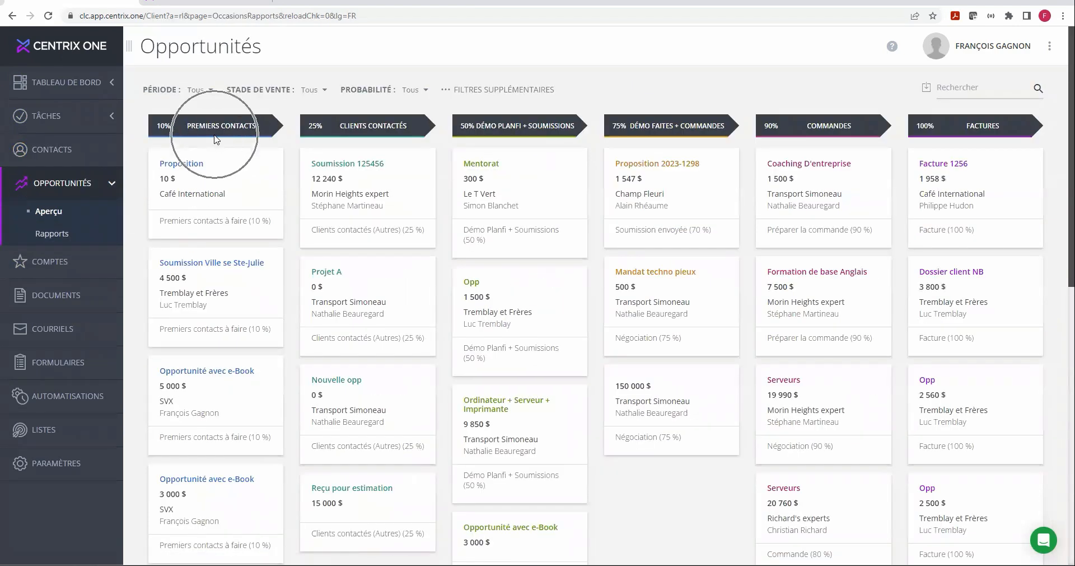
key("ctrl")
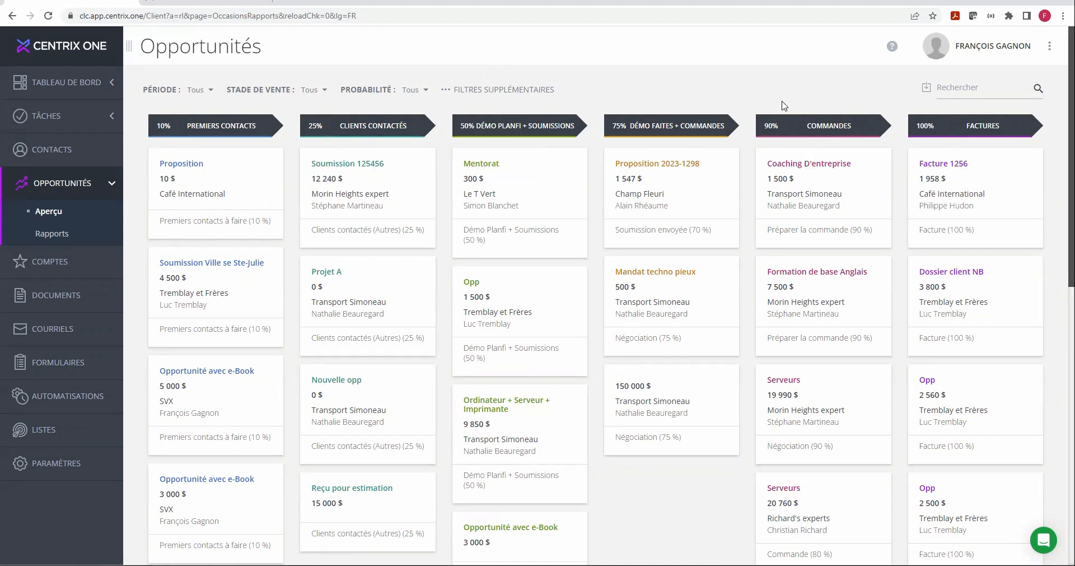
Step: Review the Premiers contacts and Clients contactés sub-stages in data labels, then return to Contacts
left_click(40, 472)
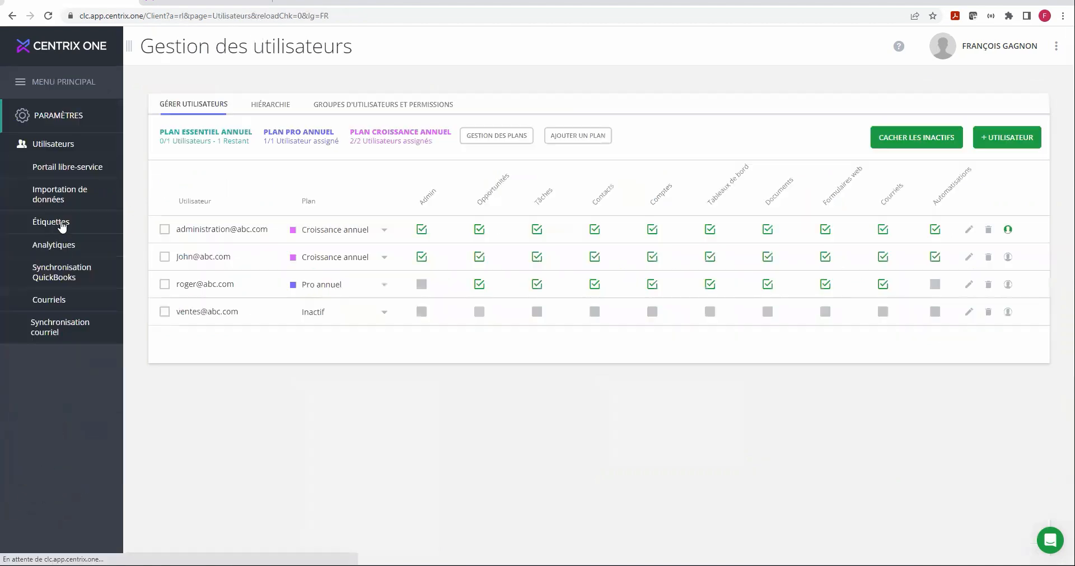
left_click(62, 224)
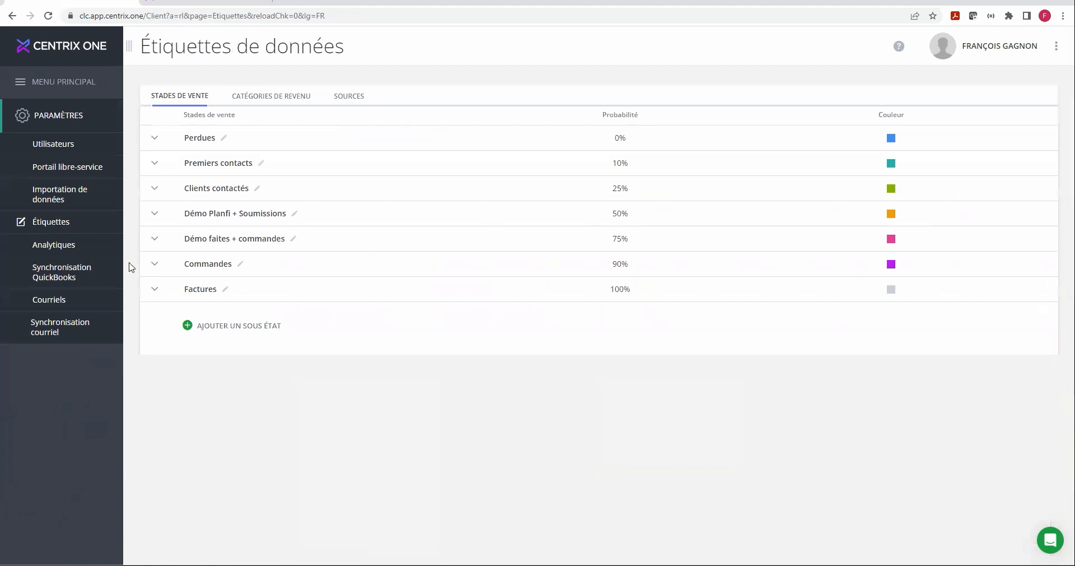
left_click(154, 164)
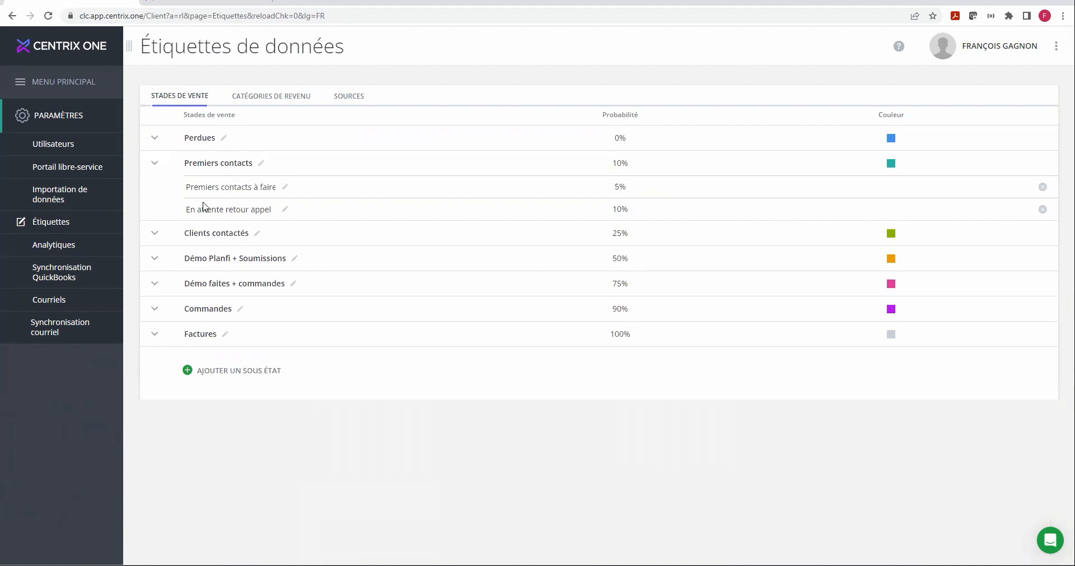
left_click(154, 233)
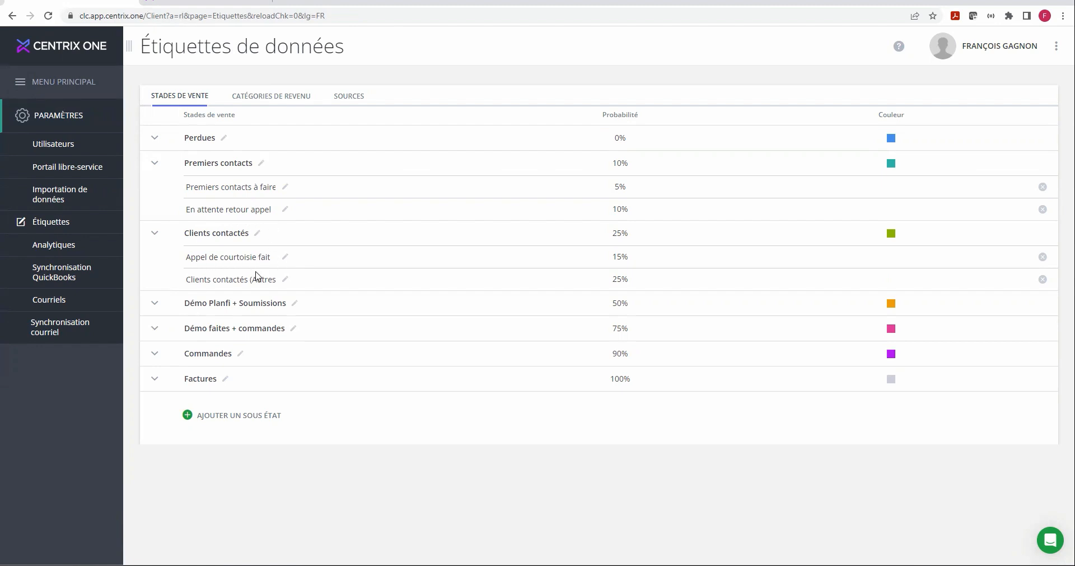
left_click(79, 91)
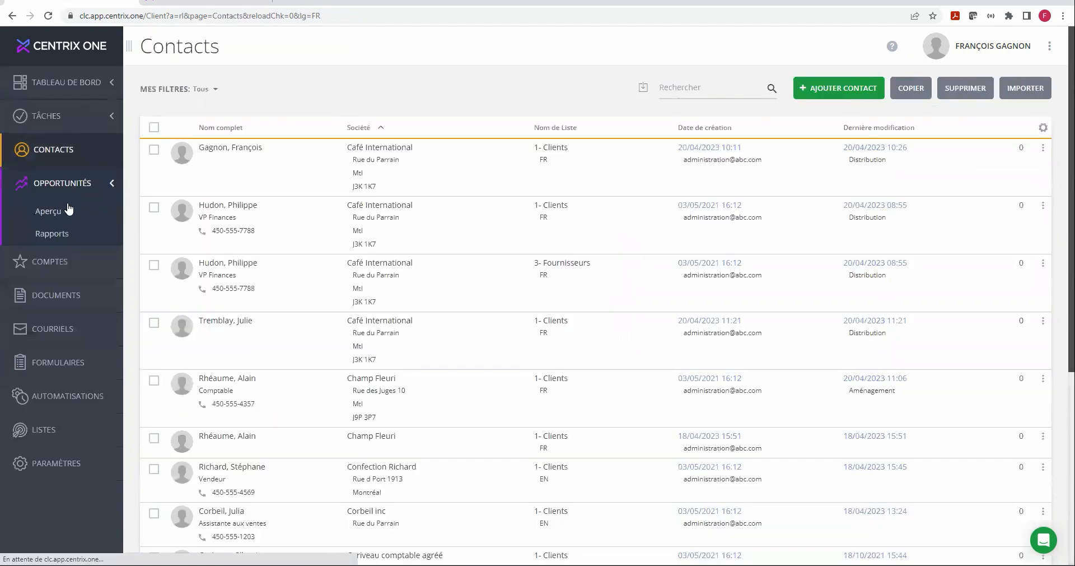
Step: Browse the Proposition deal's sales stages without changing them, leaving it at Premiers contacts à faire
left_click(63, 215)
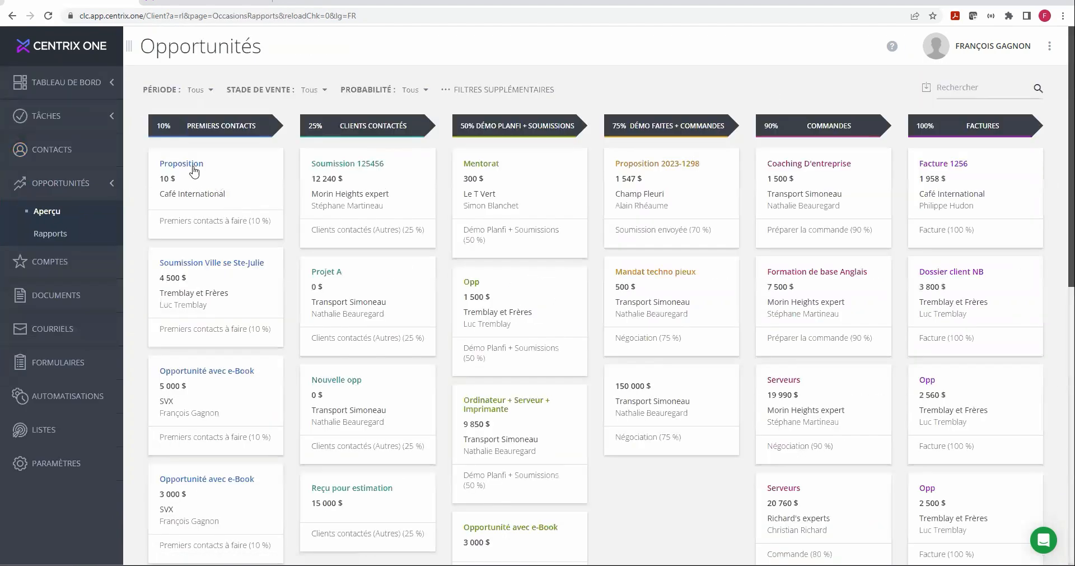
left_click(200, 179)
left_click(419, 212)
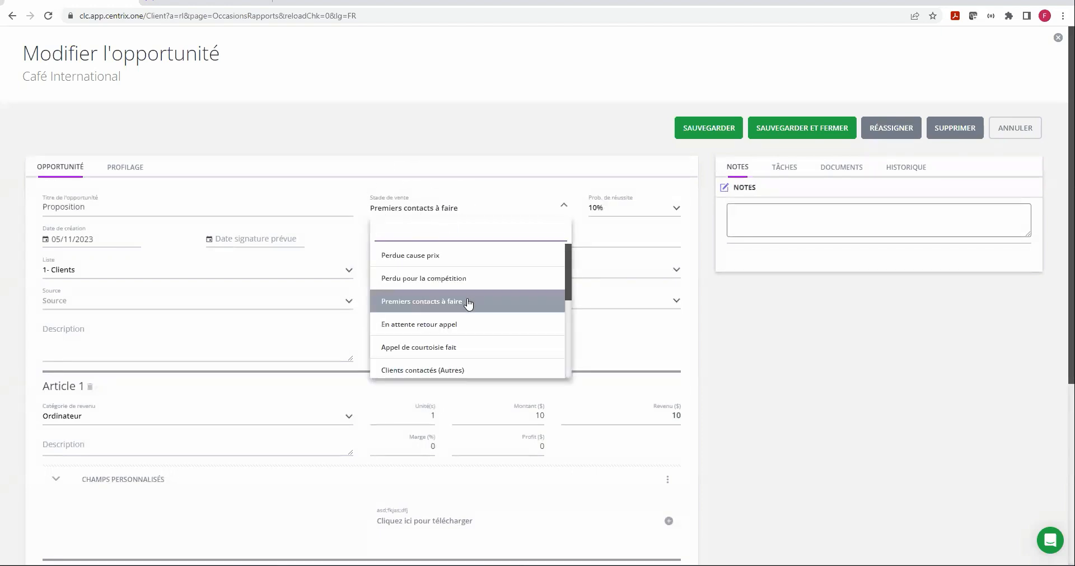
scroll(462, 314, "down", 2)
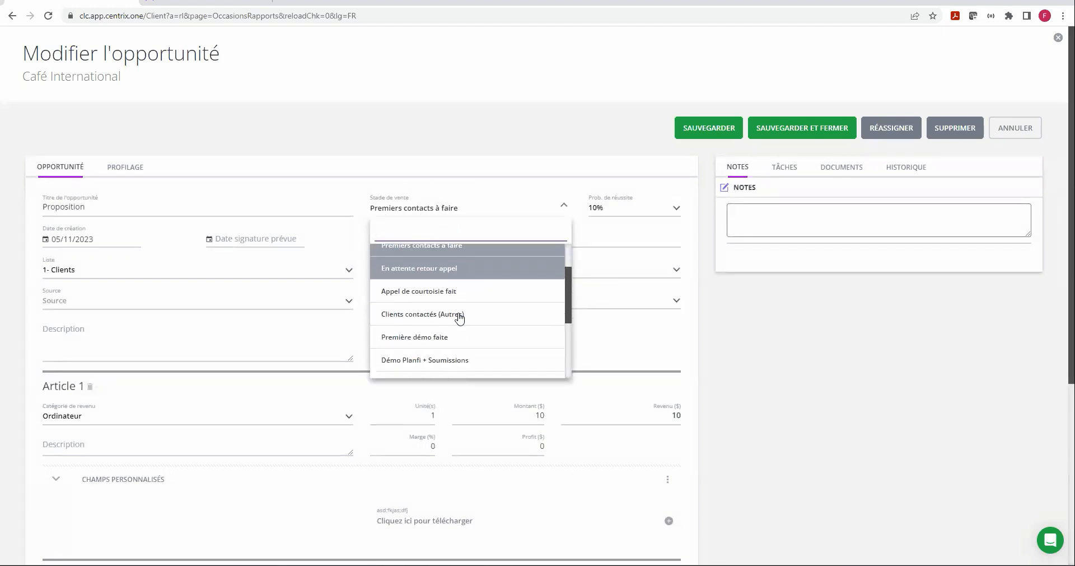
scroll(460, 317, "down", 1)
scroll(456, 314, "up", 3)
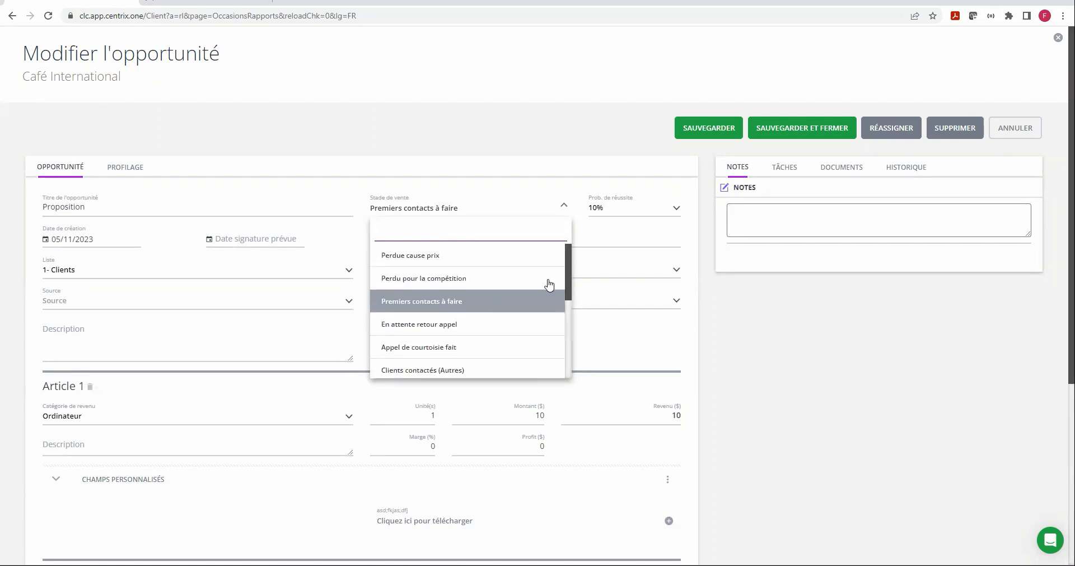
left_click(1015, 128)
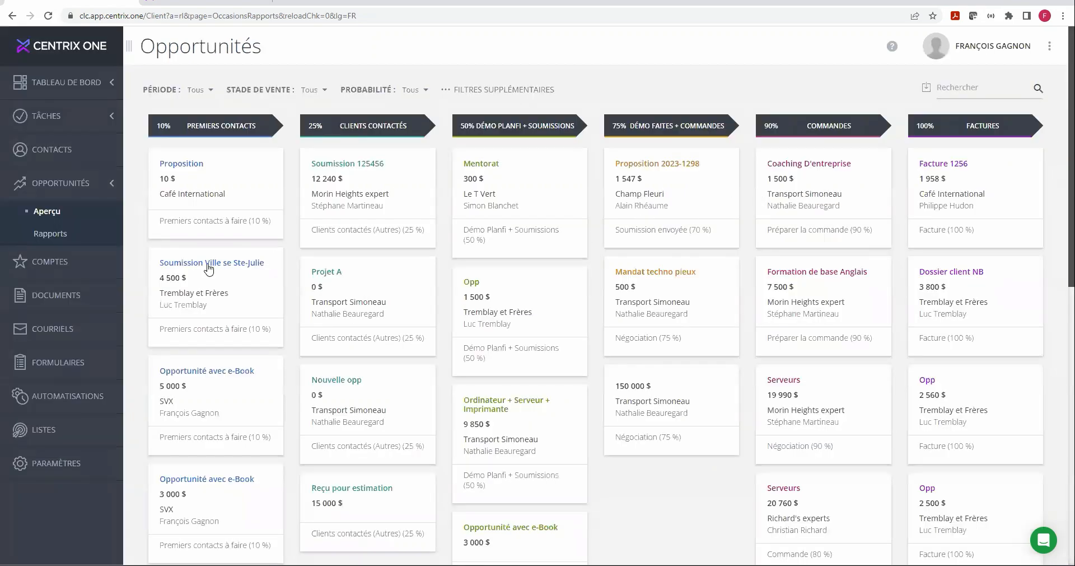
Step: Show the eleven revenue categories, Antivirus to Serveur, in the data labels settings
left_click(108, 467)
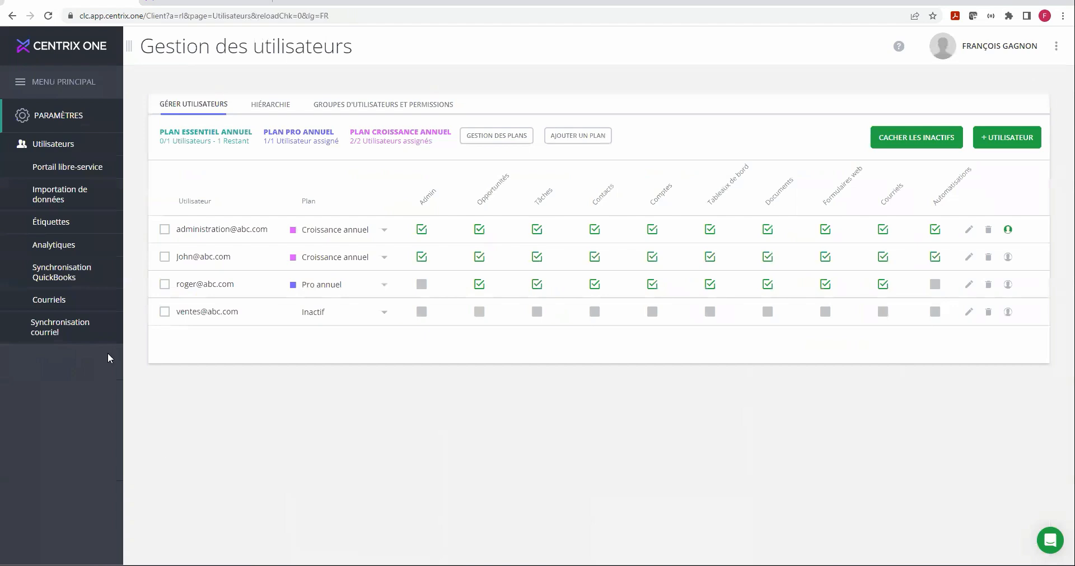
left_click(71, 224)
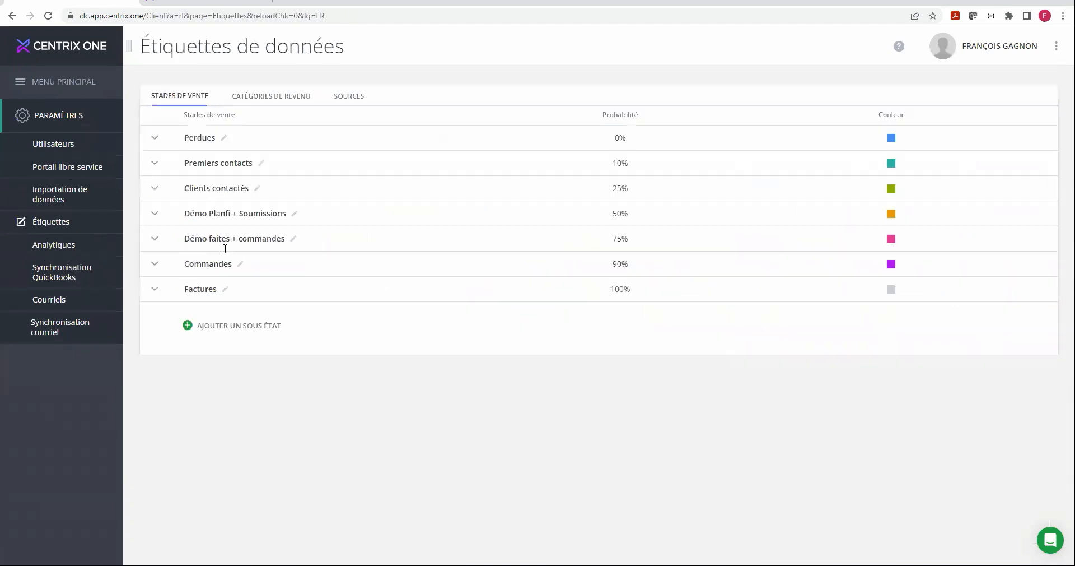
left_click(271, 98)
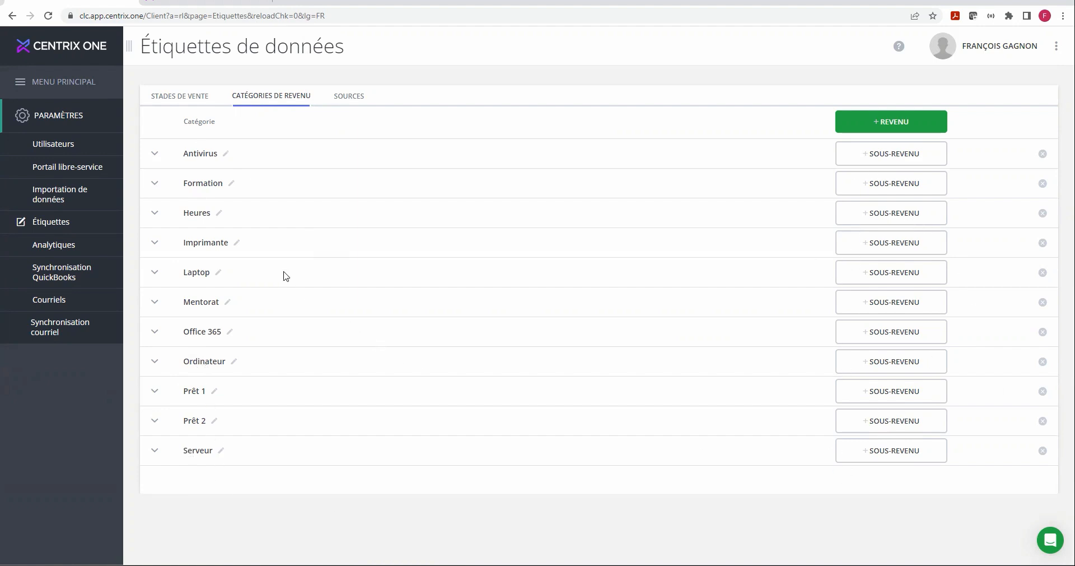
Step: Review the Proposition deal's Ordinateur and Office 365 articles and 10 $ total, then cancel
left_click(64, 80)
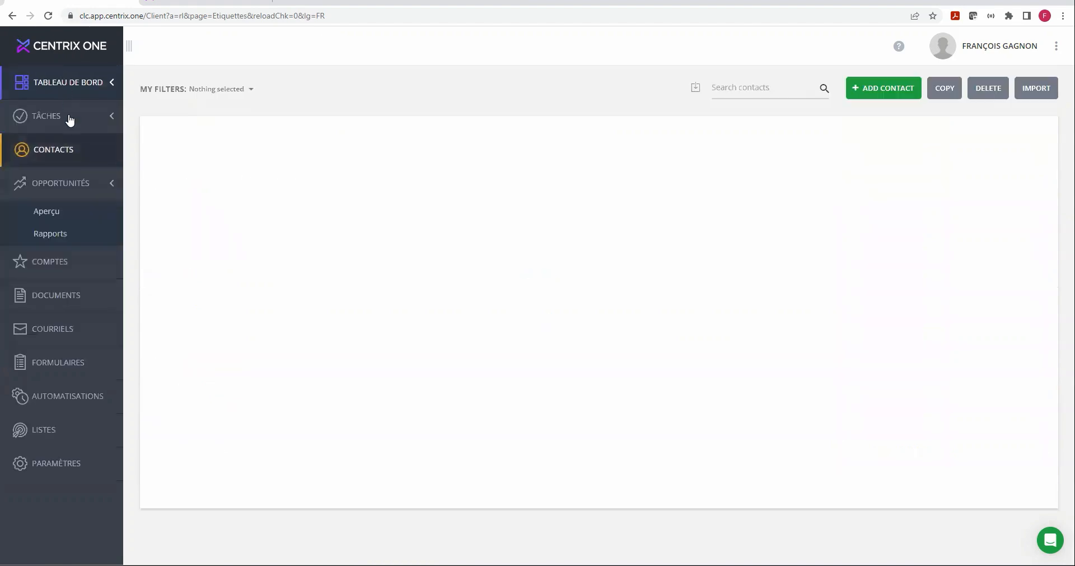
left_click(45, 211)
left_click(193, 171)
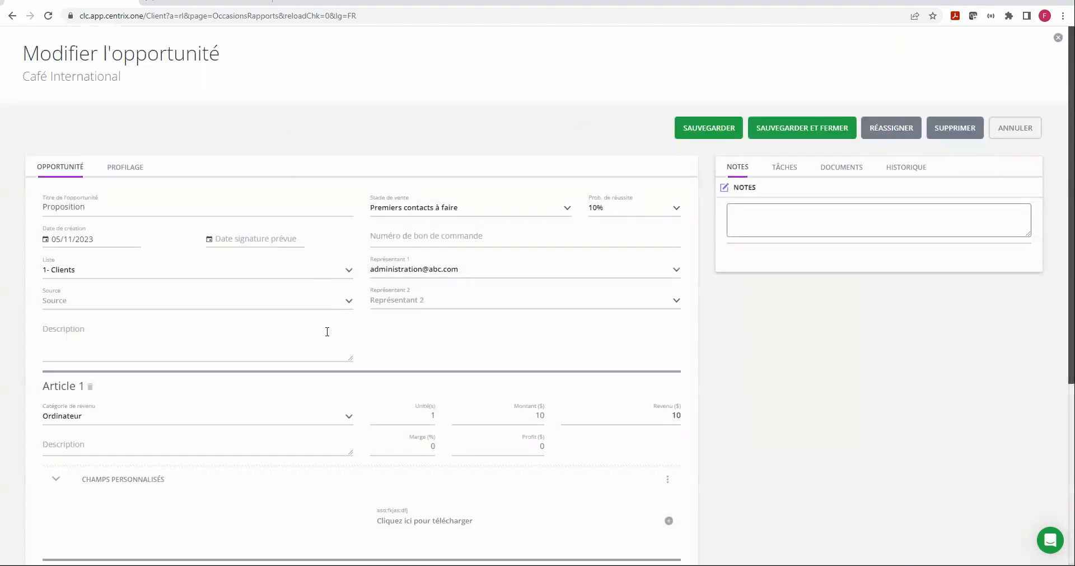
scroll(408, 384, "down", 2)
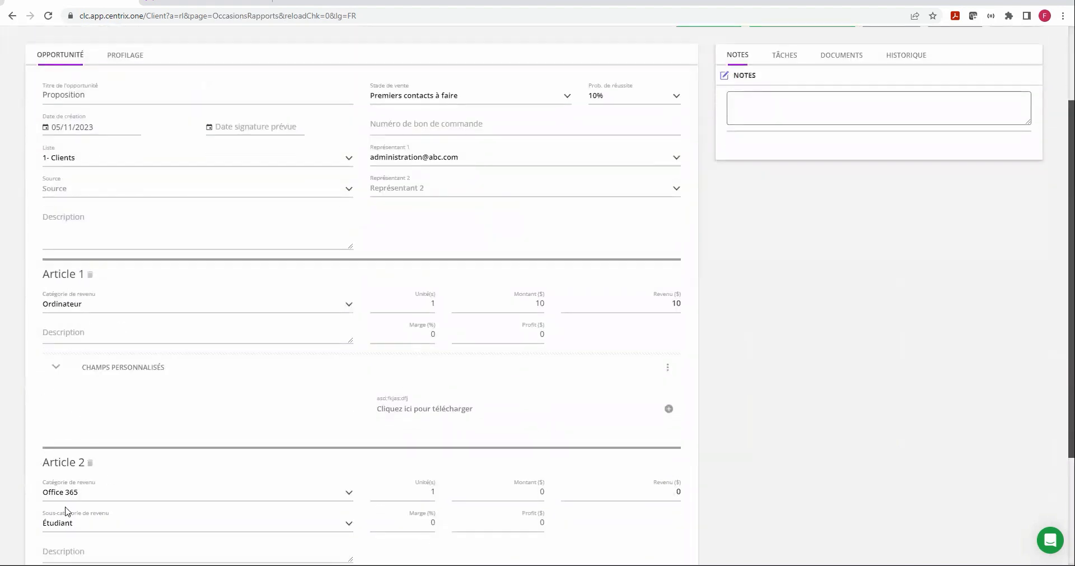
scroll(168, 456, "down", 3)
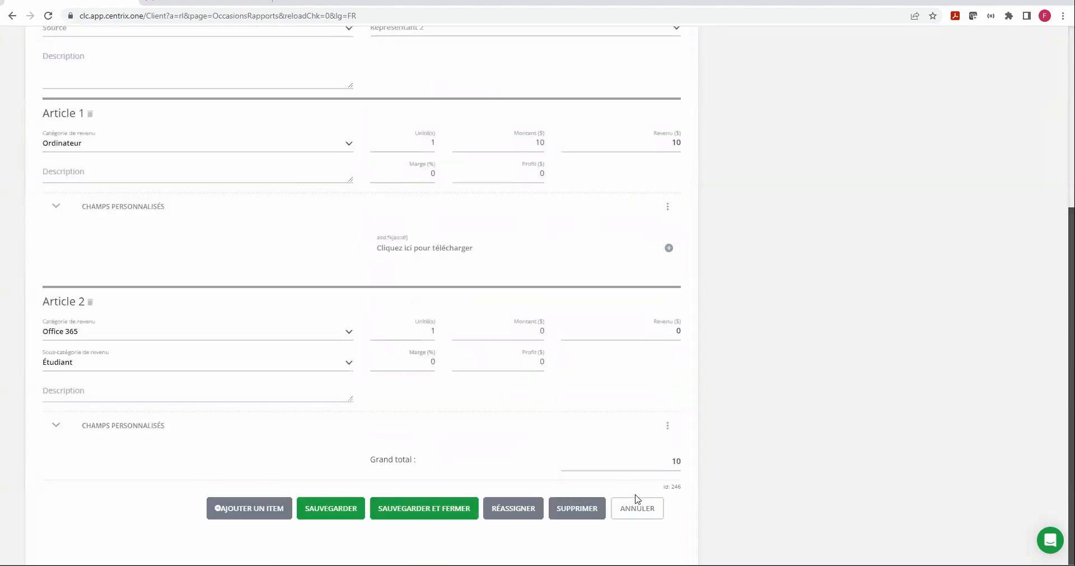
left_click(642, 508)
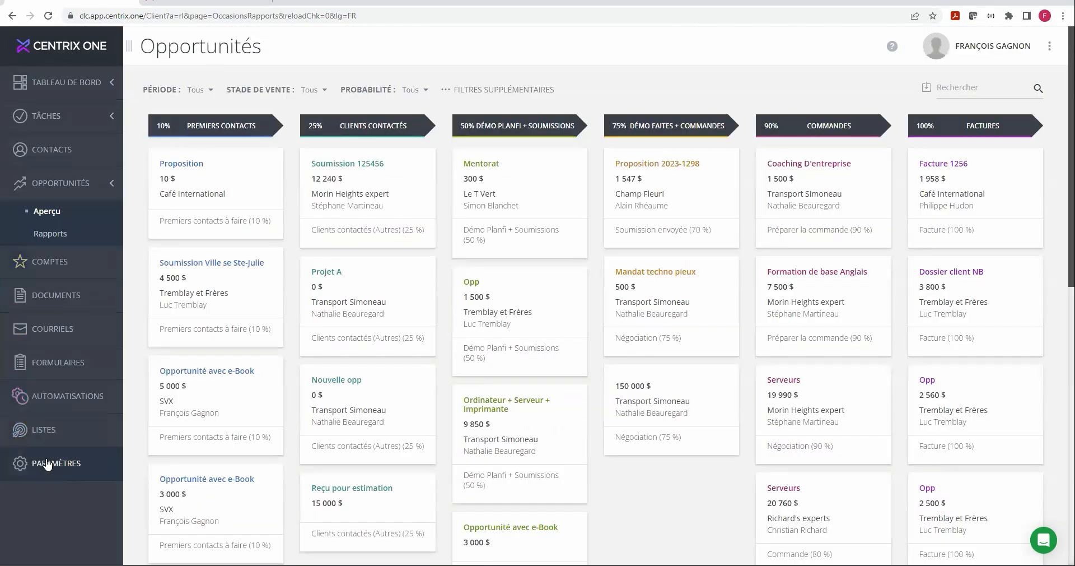
Step: Review the opportunity sources in data labels, Radio through Web, then return to Contacts
left_click(48, 464)
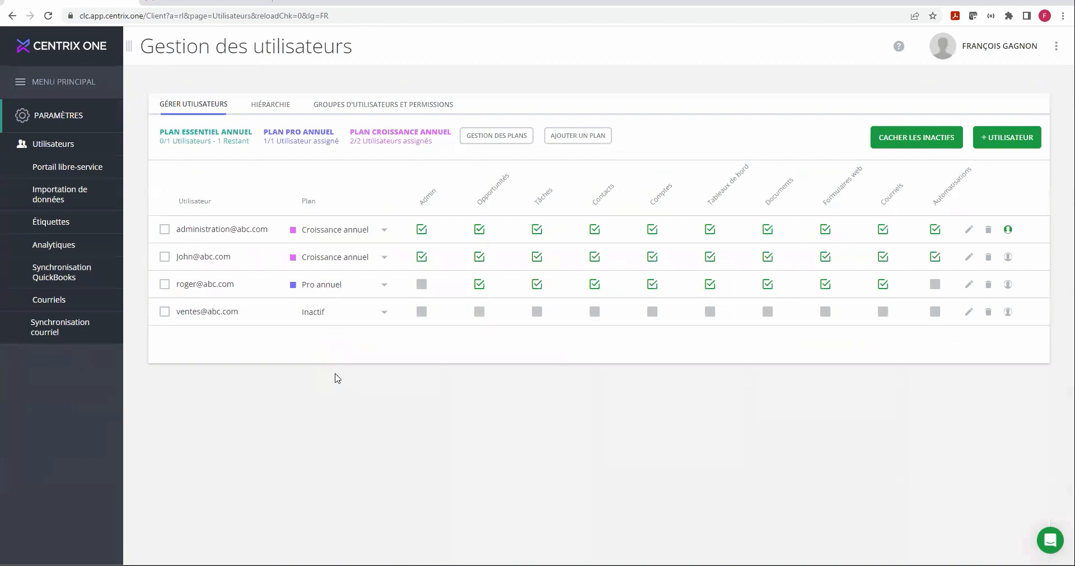
left_click(61, 223)
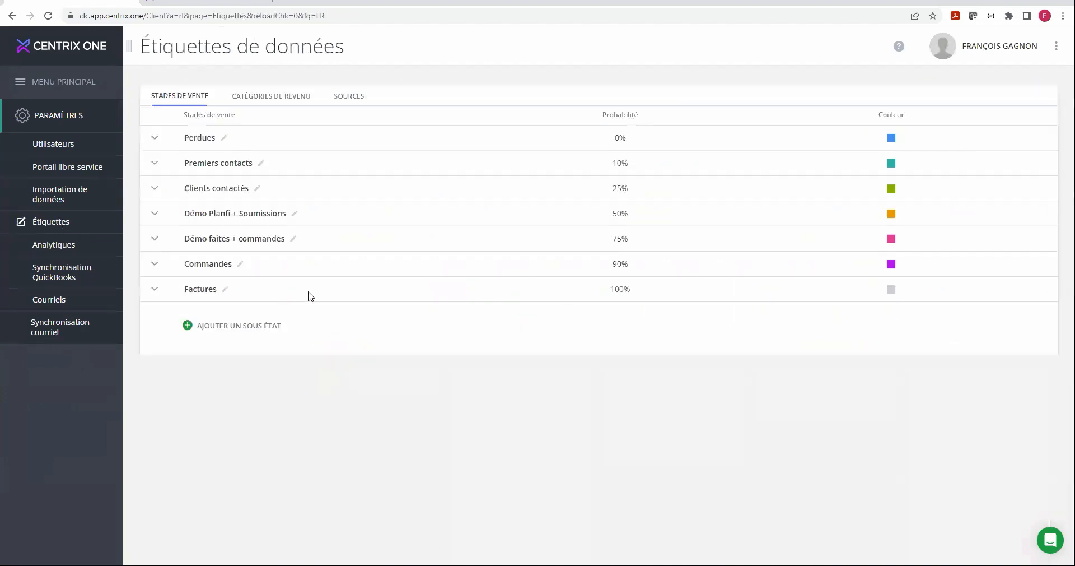
left_click(352, 98)
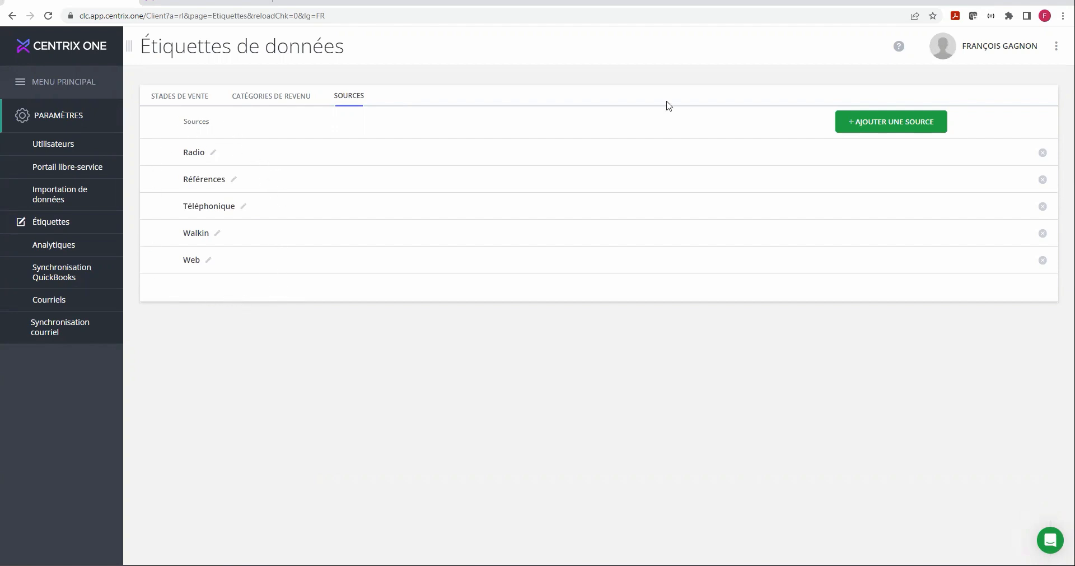
left_click(890, 127)
left_click(47, 81)
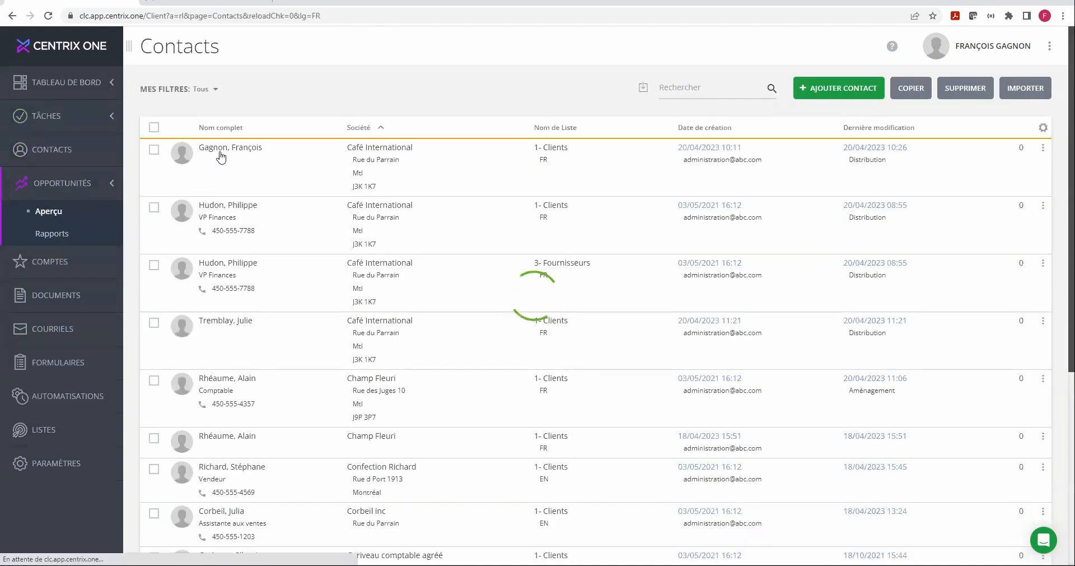
Step: Check the Proposition deal's Source options without choosing one and cancel the edit
left_click(180, 170)
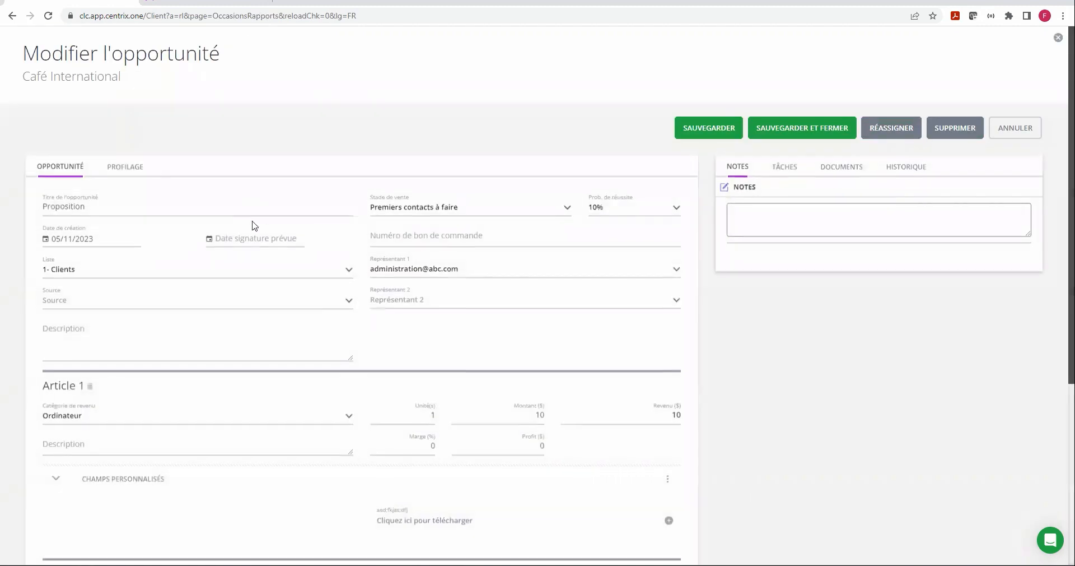
left_click(111, 305)
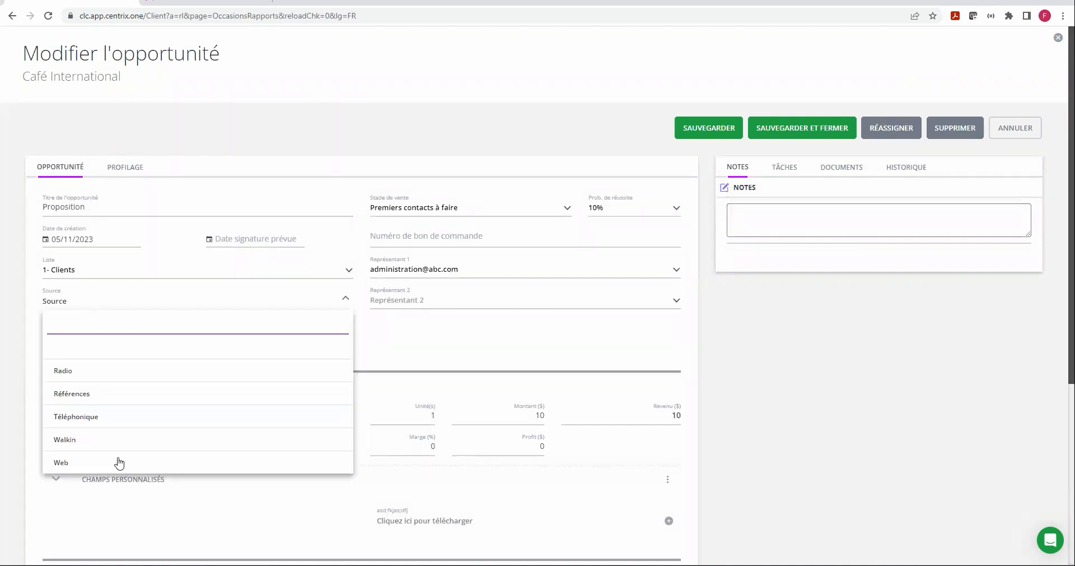
left_click(784, 350)
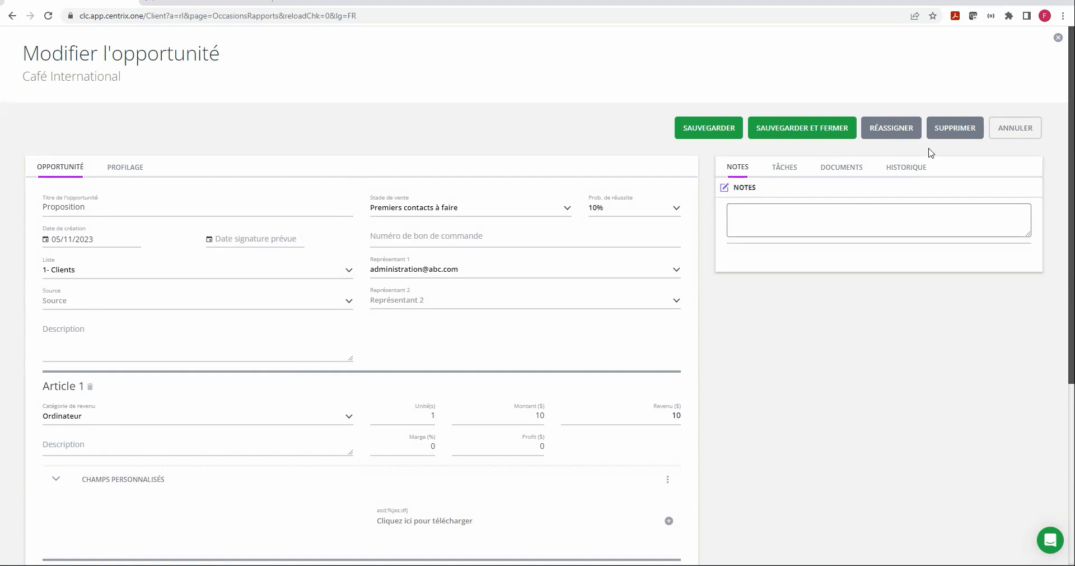
left_click(1011, 132)
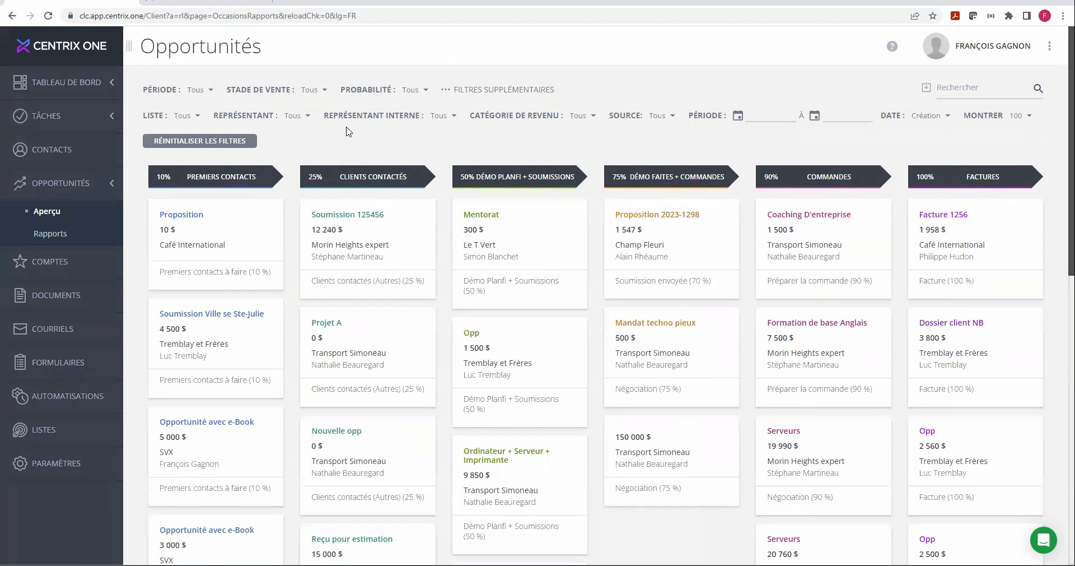
Step: Check the stage, source and revenue category filters unchanged, then go to user management settings
left_click(310, 89)
left_click_drag(418, 155, 432, 120)
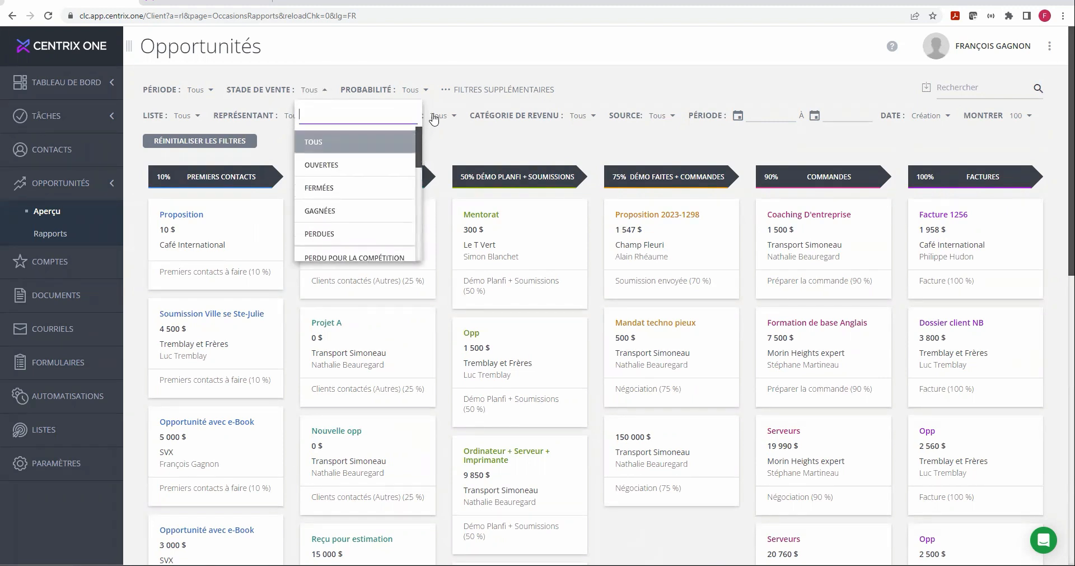
left_click(627, 83)
left_click(658, 122)
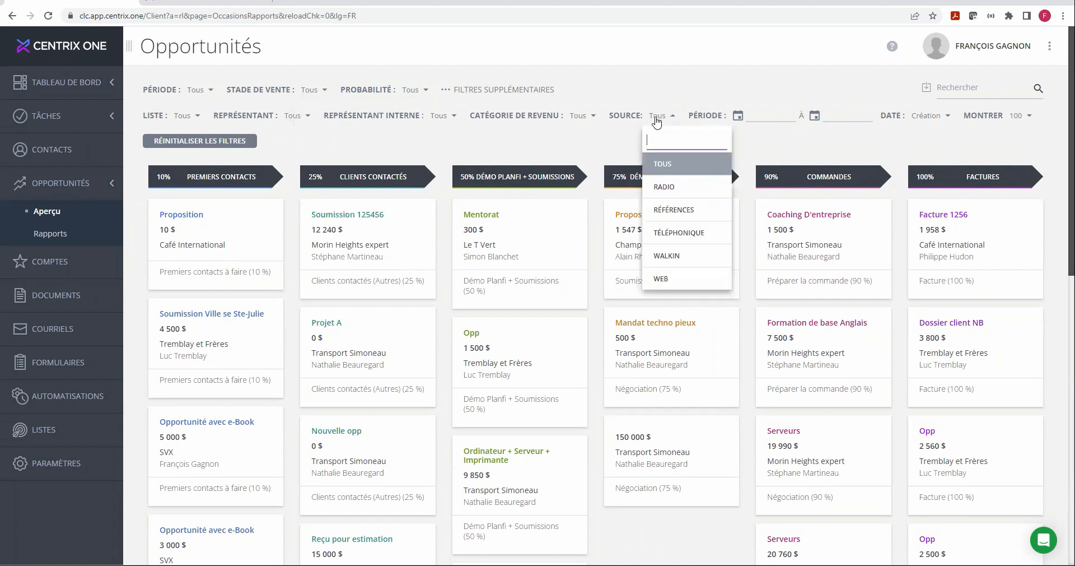
left_click(667, 91)
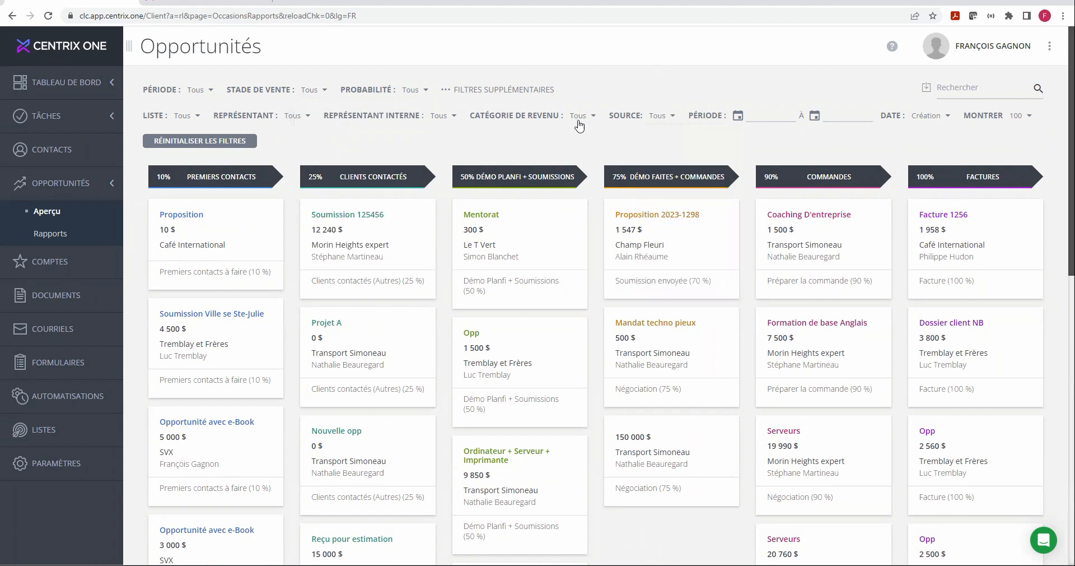
left_click(578, 116)
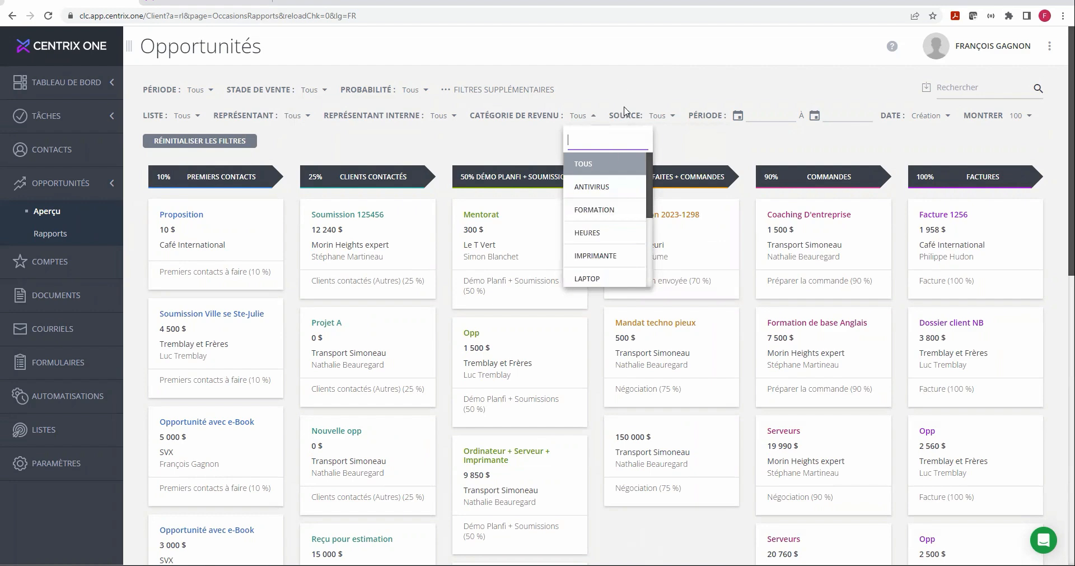
left_click(629, 81)
left_click(89, 462)
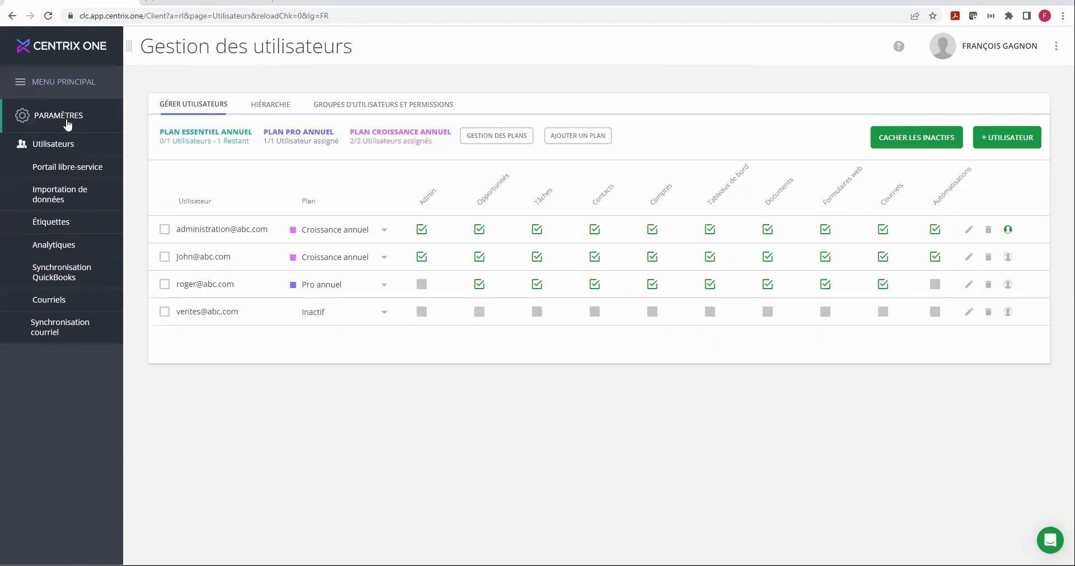
Step: View Portail libre-service usage (11 of 13 web forms used), then return to Contacts
left_click(60, 171)
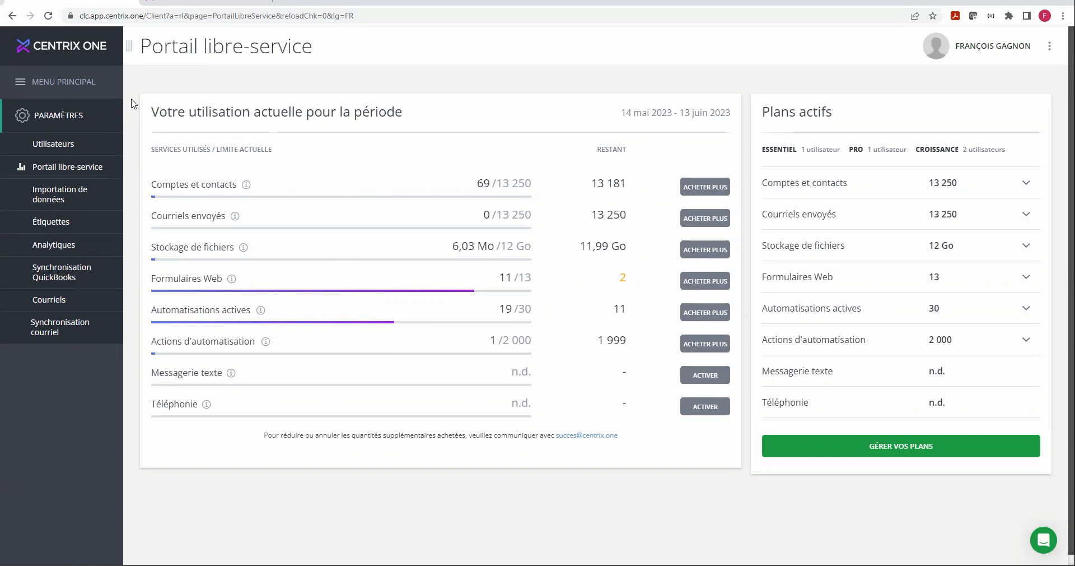
left_click(61, 85)
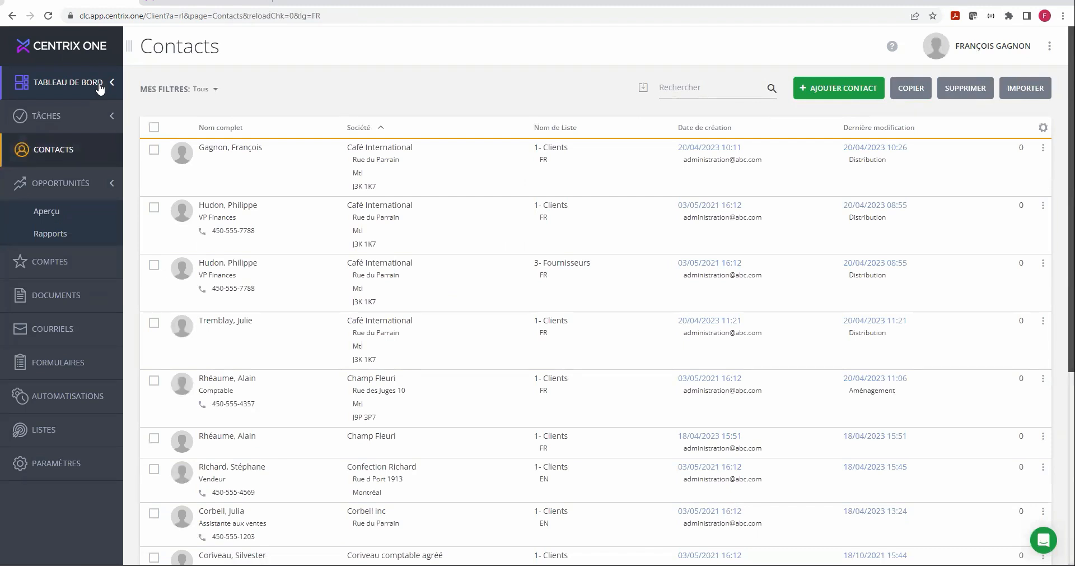
Step: Open list management showing the 1- Clients, 2- Prospects and 3- Fournisseurs lists
left_click(71, 436)
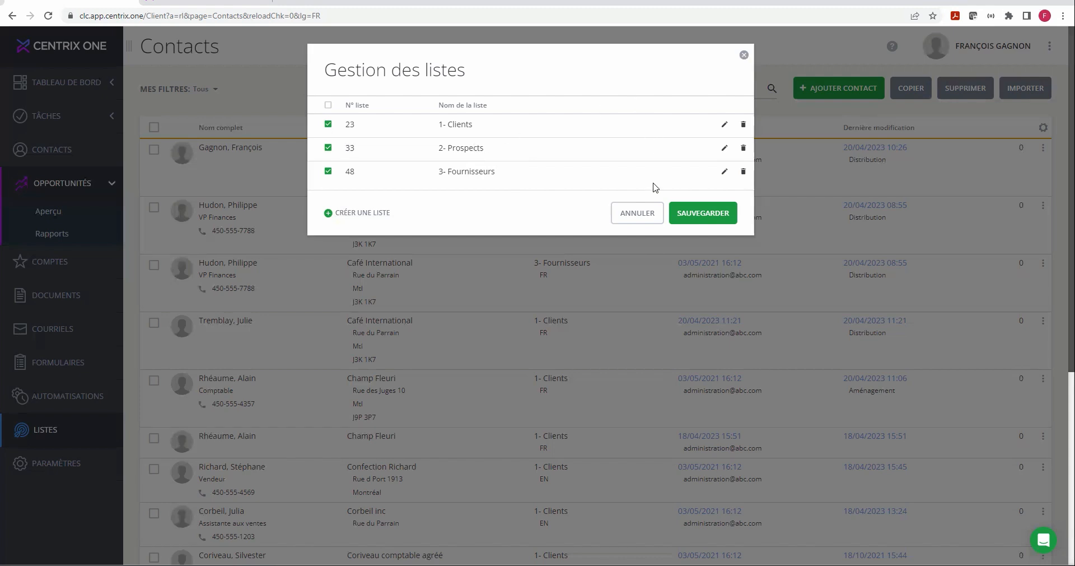
Step: Start a new list, cancel it, and close Gestion des listes without creating anything
left_click(352, 216)
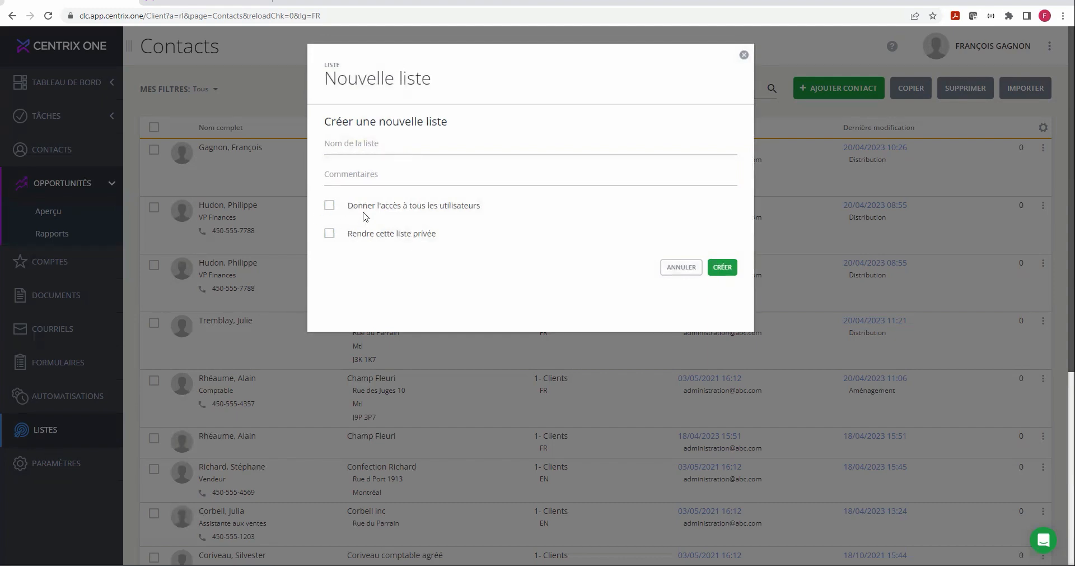
left_click(678, 269)
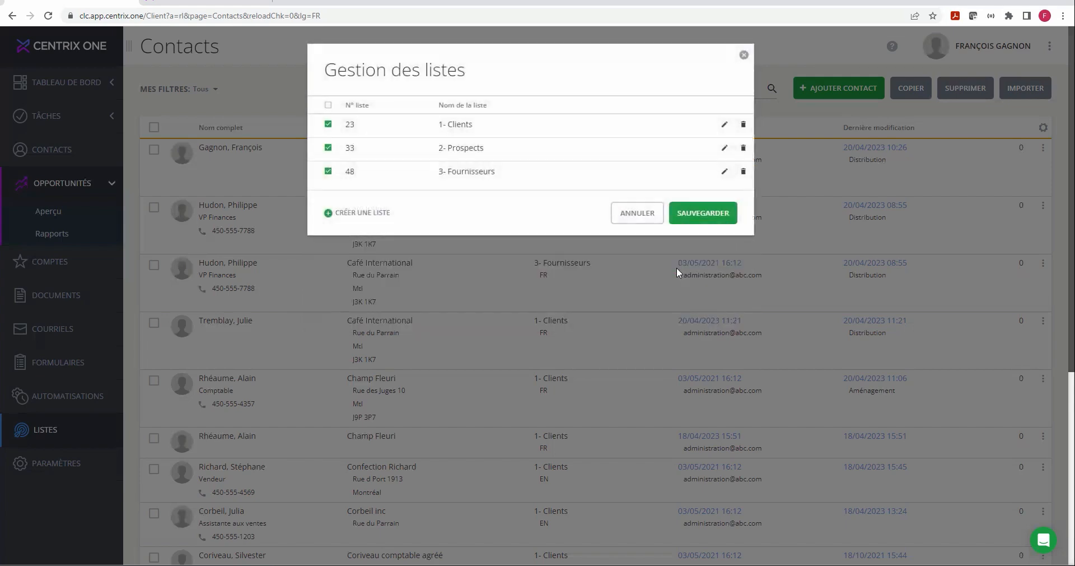
left_click(645, 216)
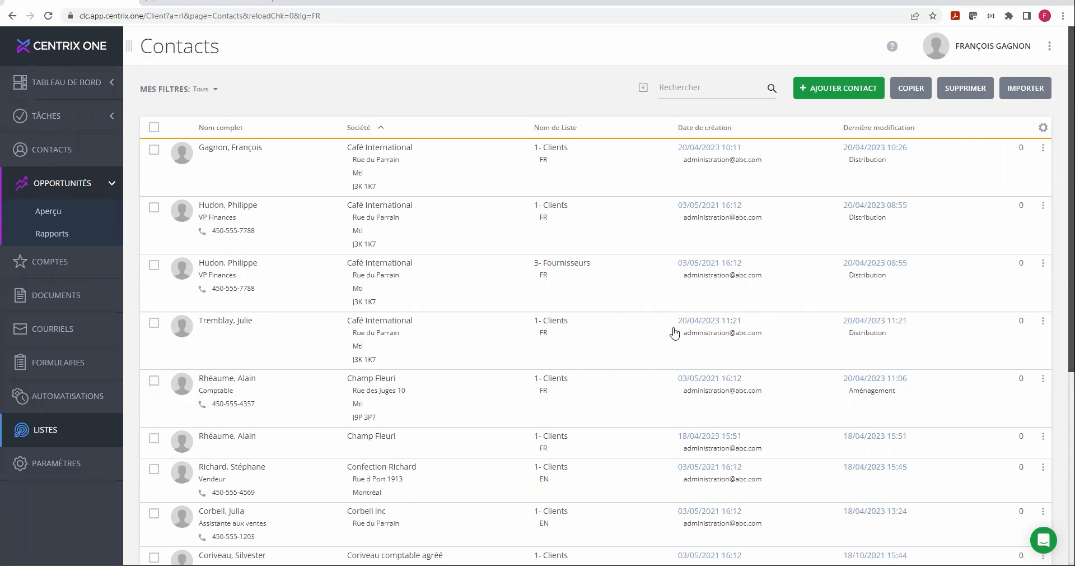
left_click(55, 154)
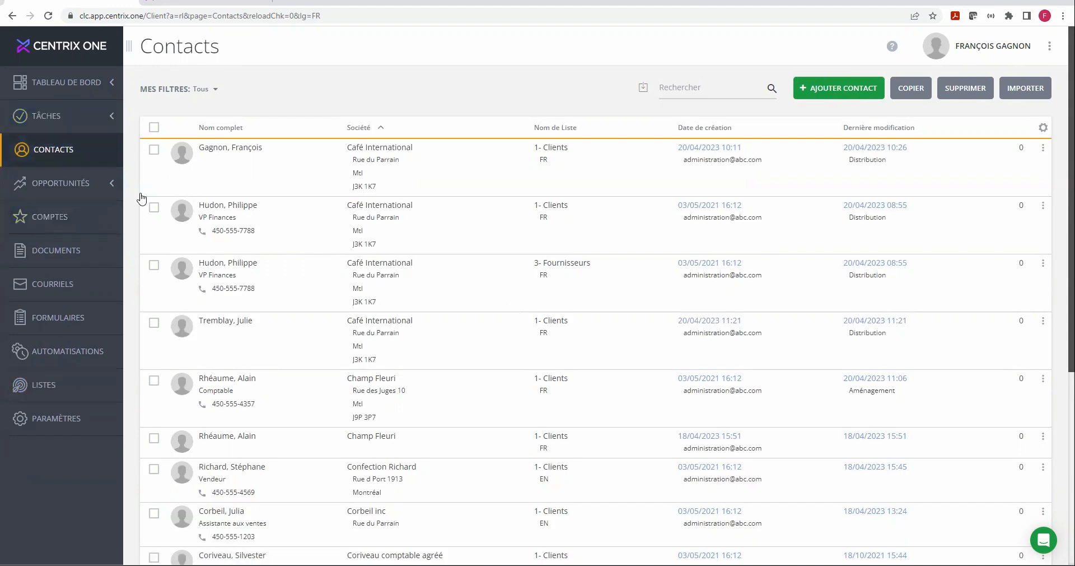
left_click(102, 225)
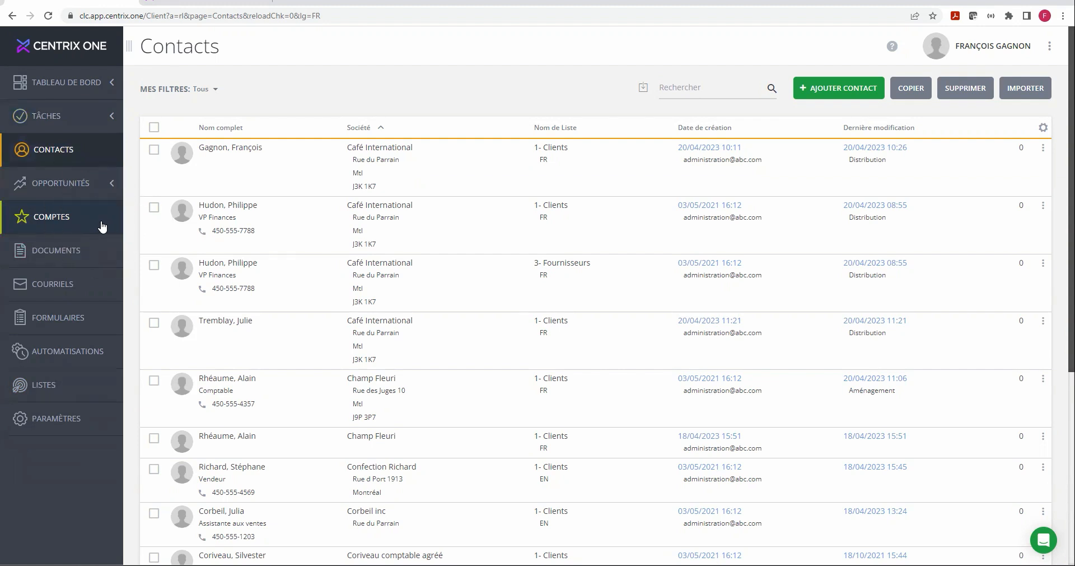
left_click(102, 226)
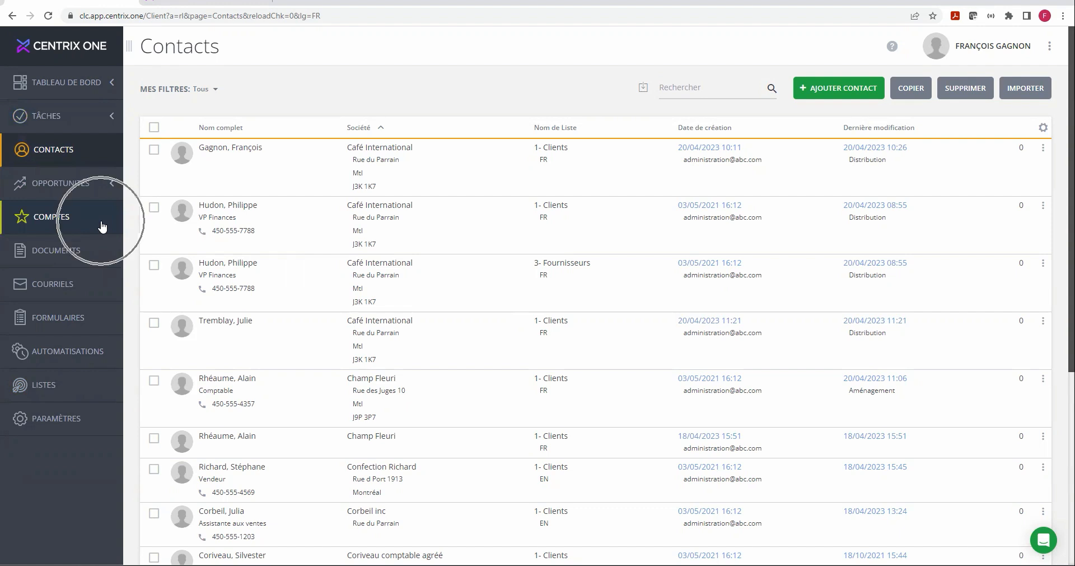
left_click(102, 225)
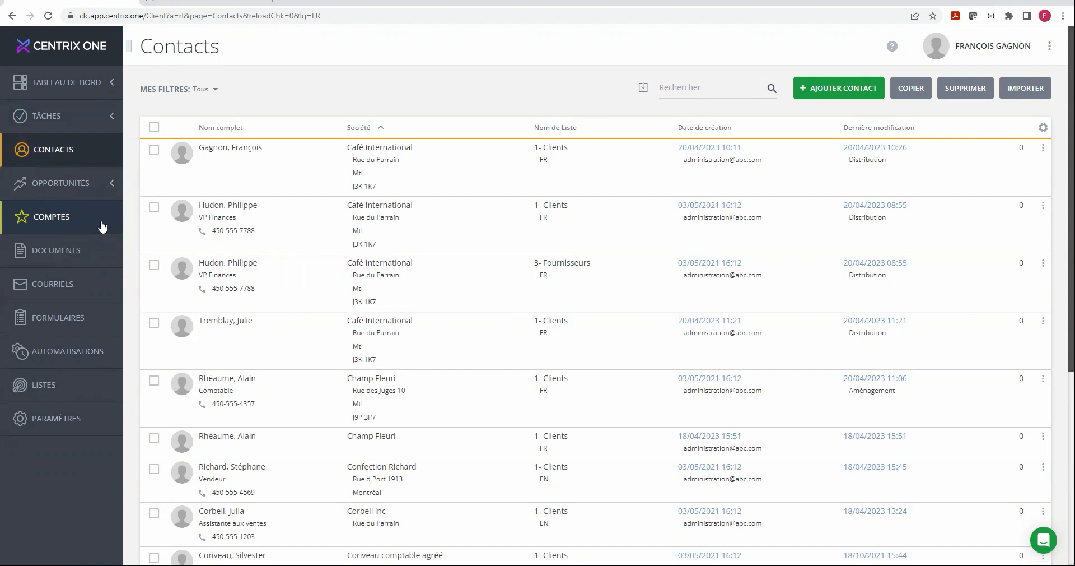
left_click(73, 149)
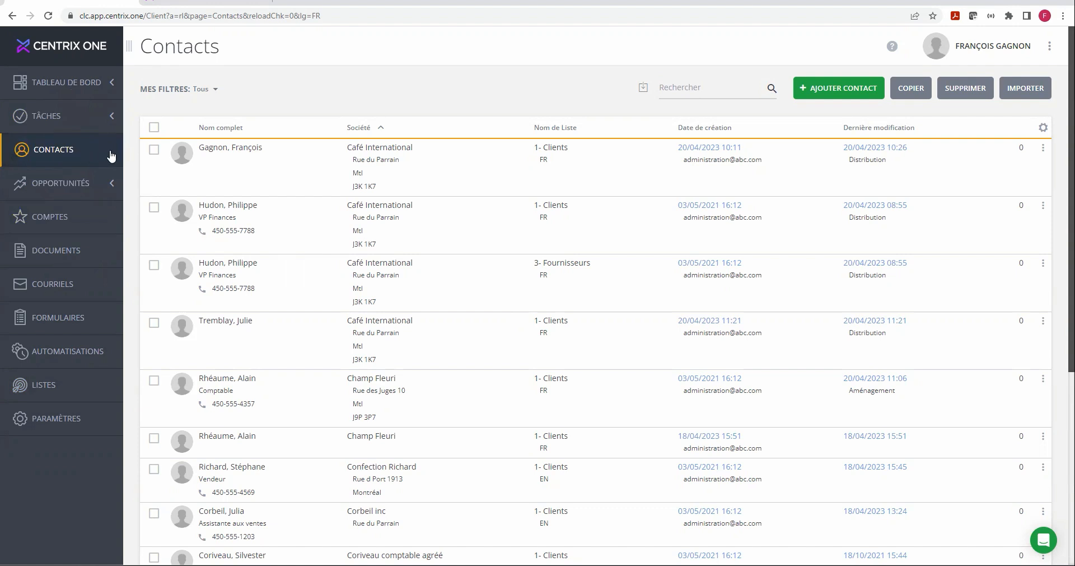
key("ctrl")
key("ctrl")
key("ctrl")
key("ctrl")
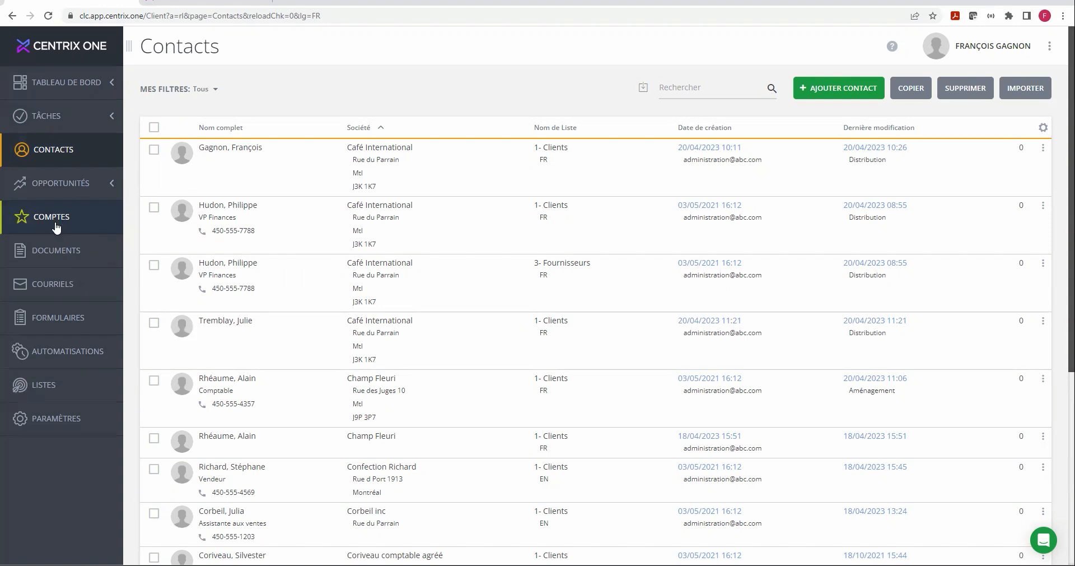
key("ctrl")
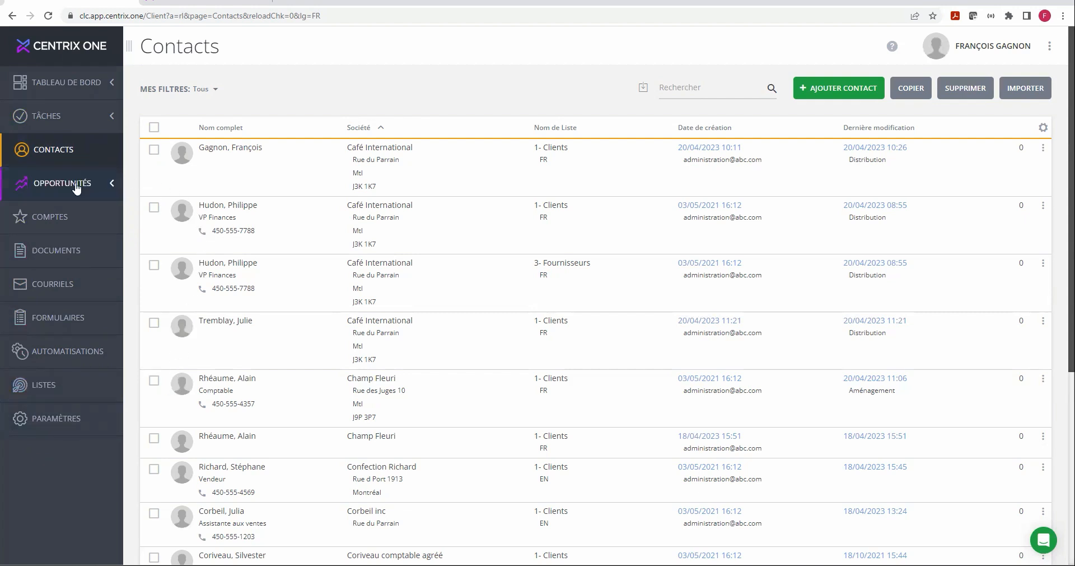
left_click(76, 222)
left_click(97, 155)
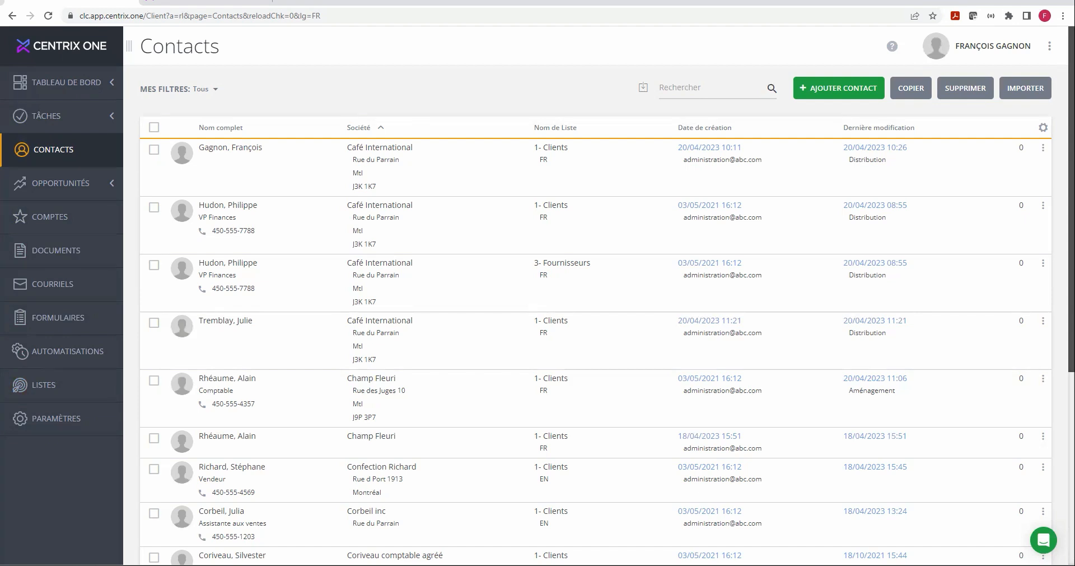
left_click(846, 91)
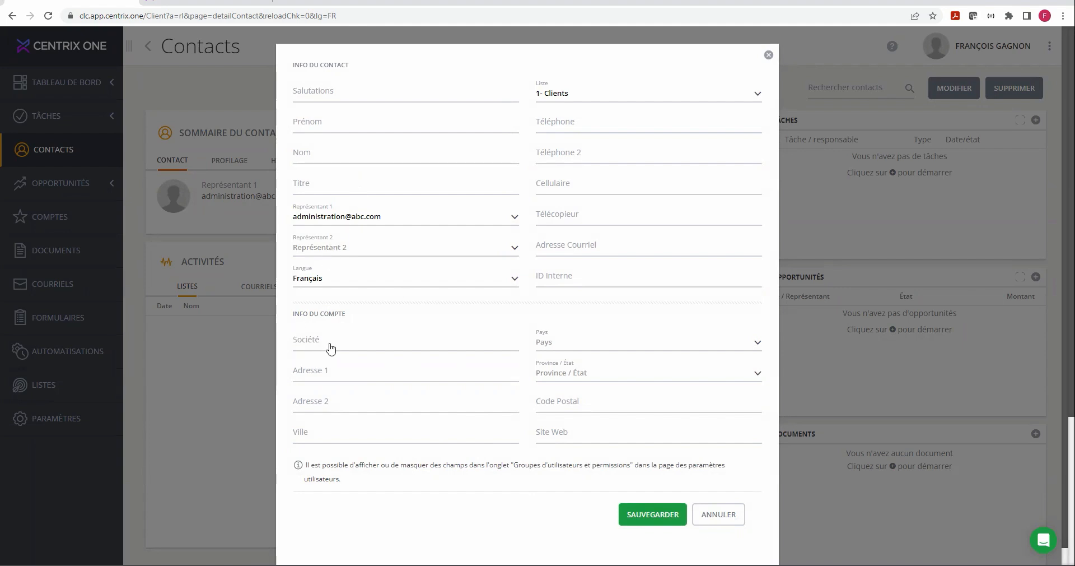
key("ctrl")
key("ctrl")
key("ctrl")
key("ctrl")
key("ctrl")
left_click(326, 347)
left_click(35, 220)
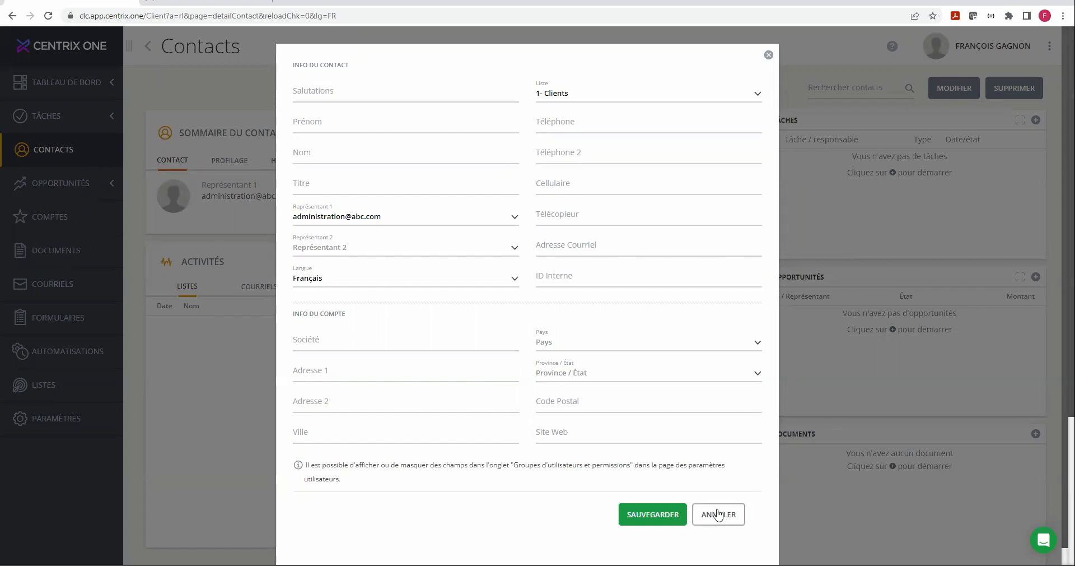
left_click(339, 224)
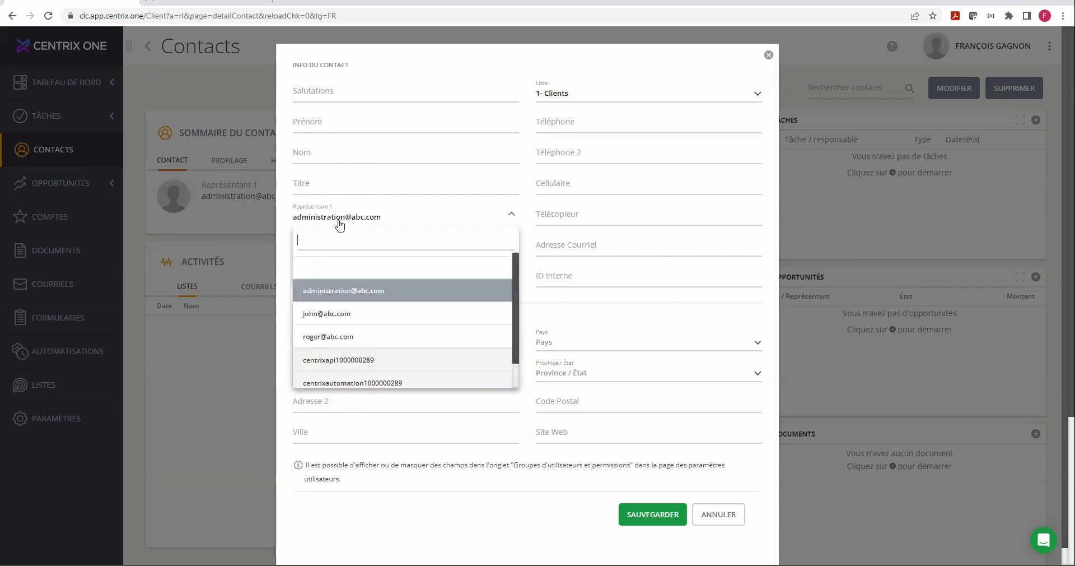
left_click(339, 223)
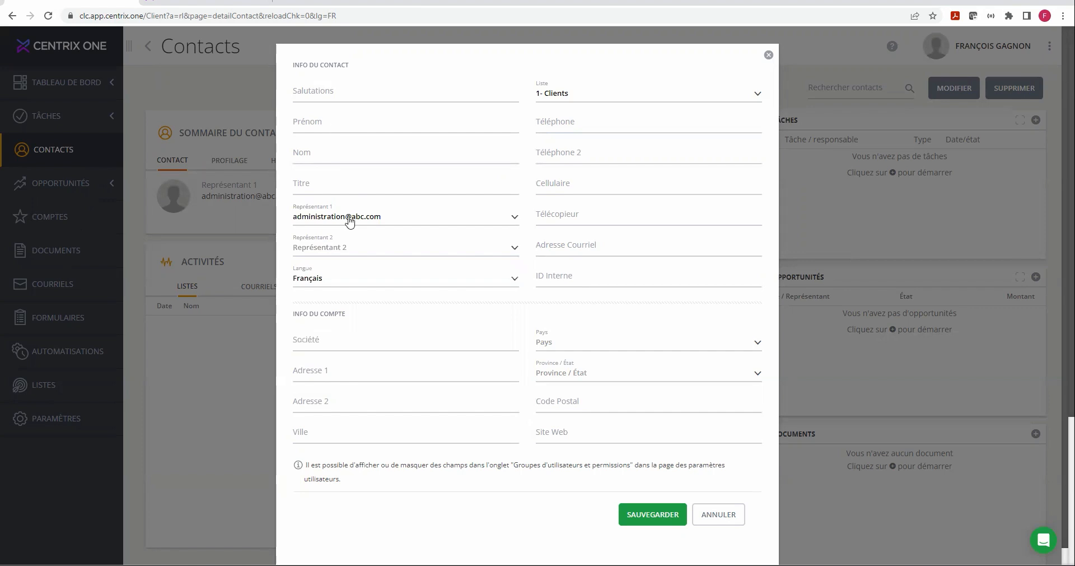
left_click(360, 281)
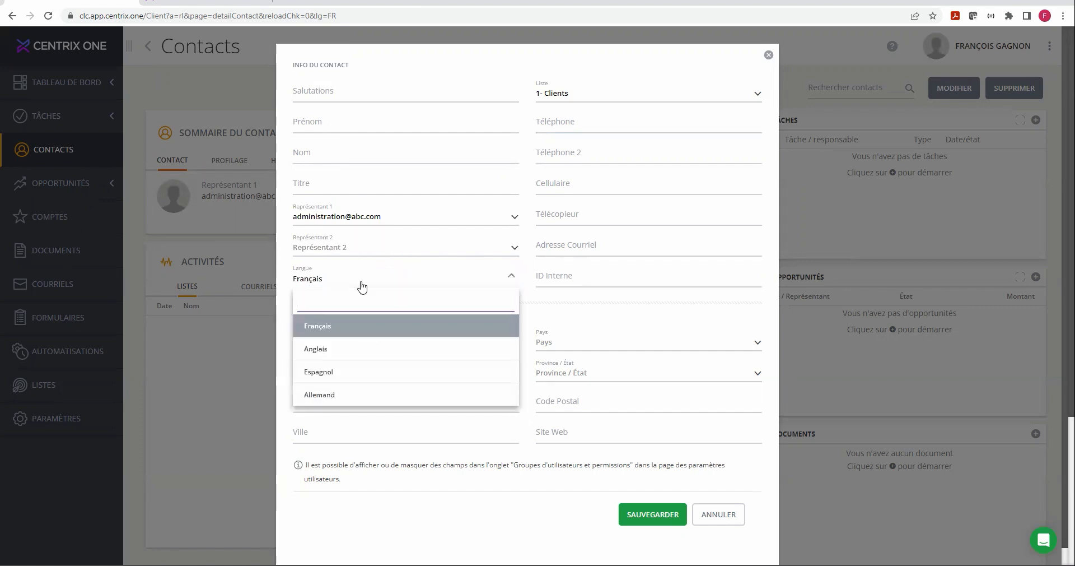
left_click(362, 286)
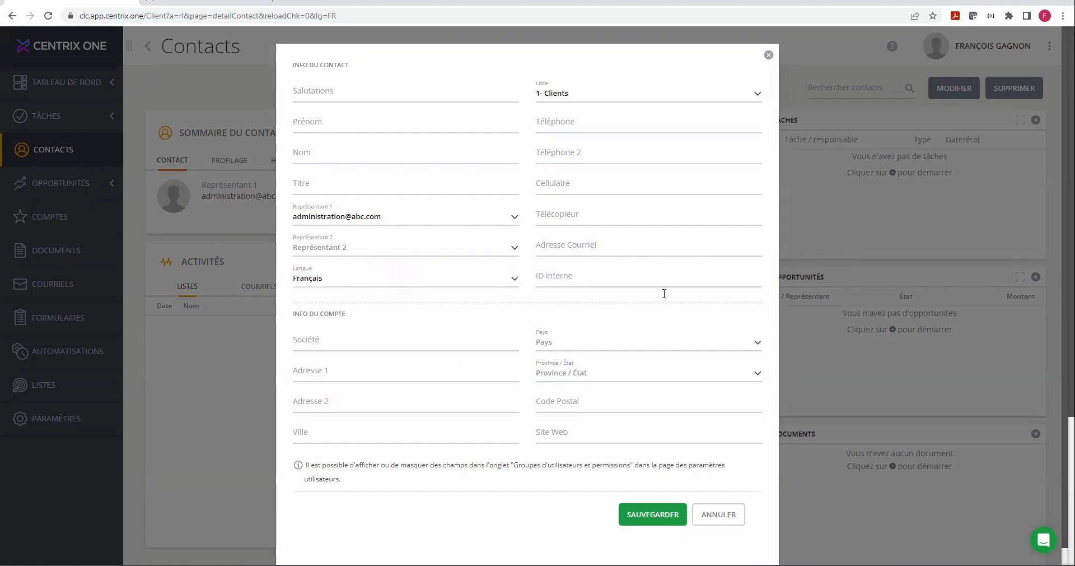
left_click(665, 98)
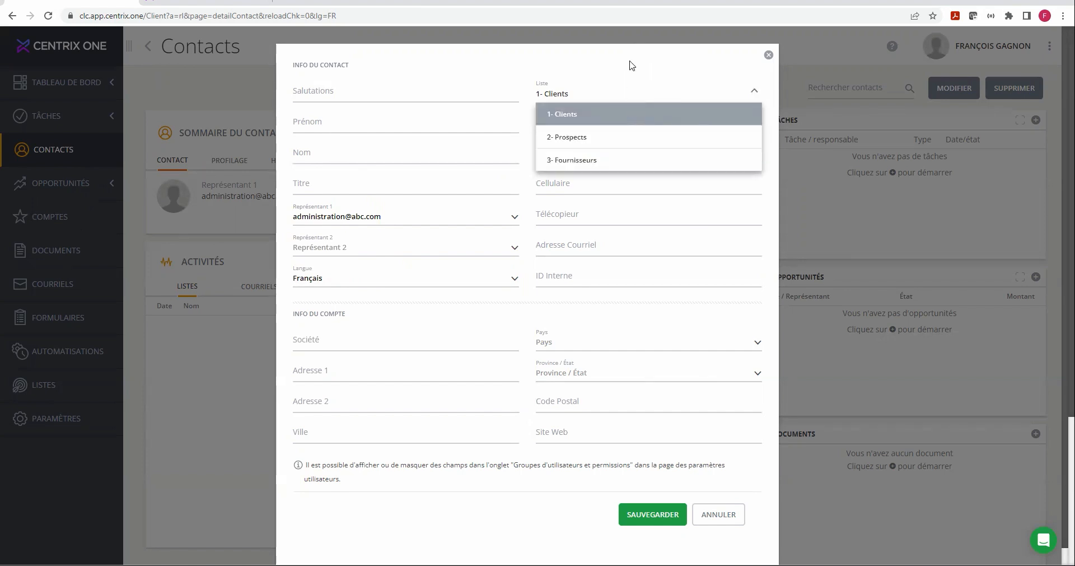
left_click(631, 65)
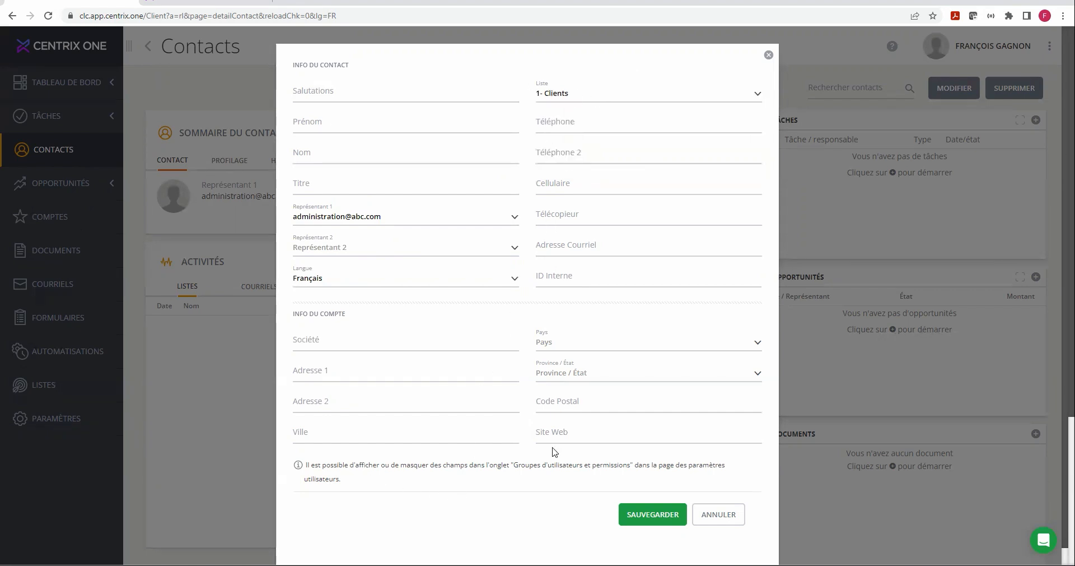
left_click(717, 515)
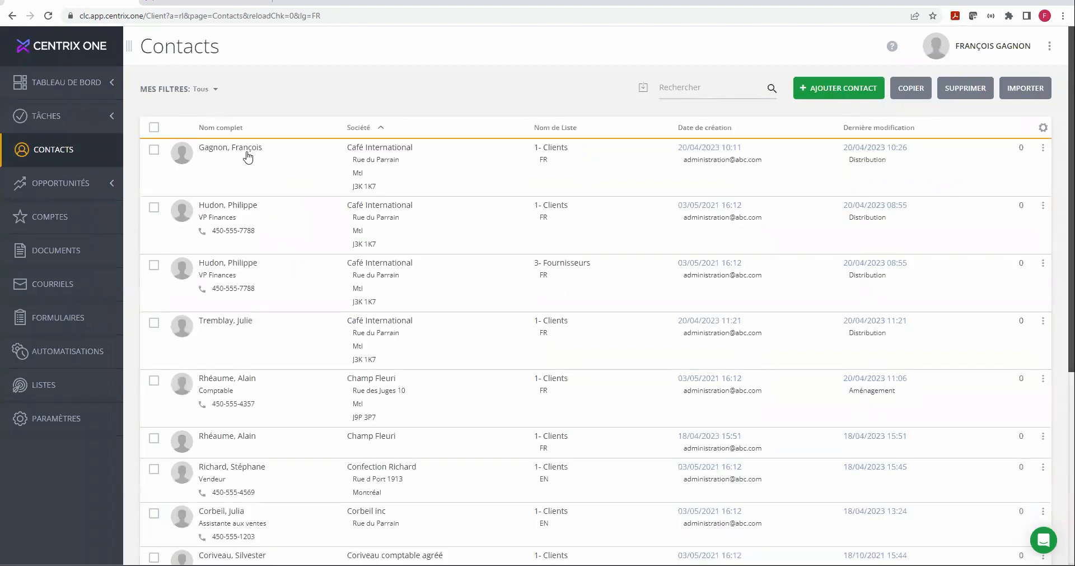
Step: Open the first Café International contact's detail page with its summary, tasks and activities
scroll(353, 251, "down", 2)
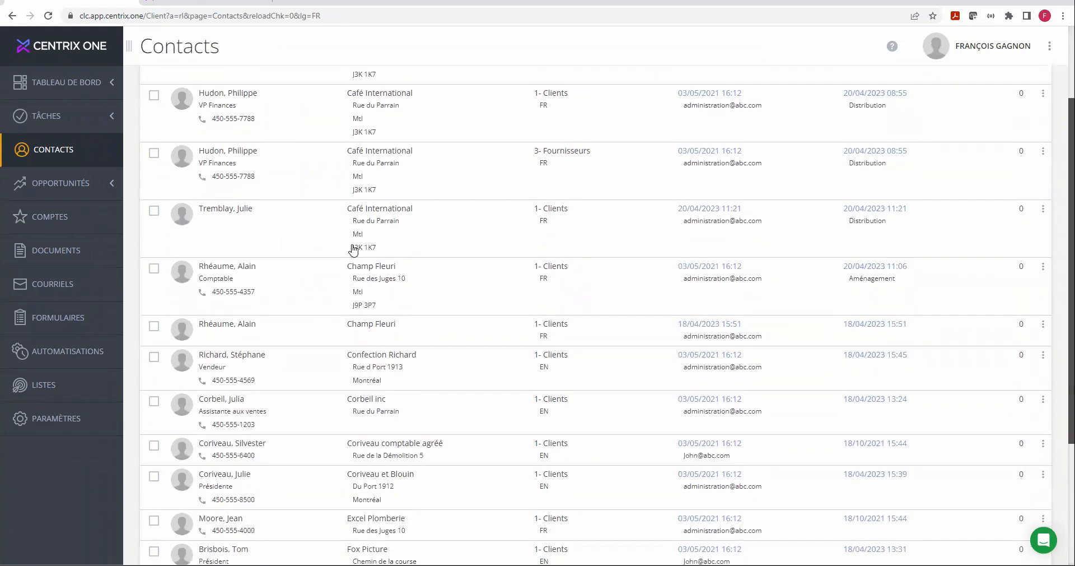
scroll(352, 249, "up", 2)
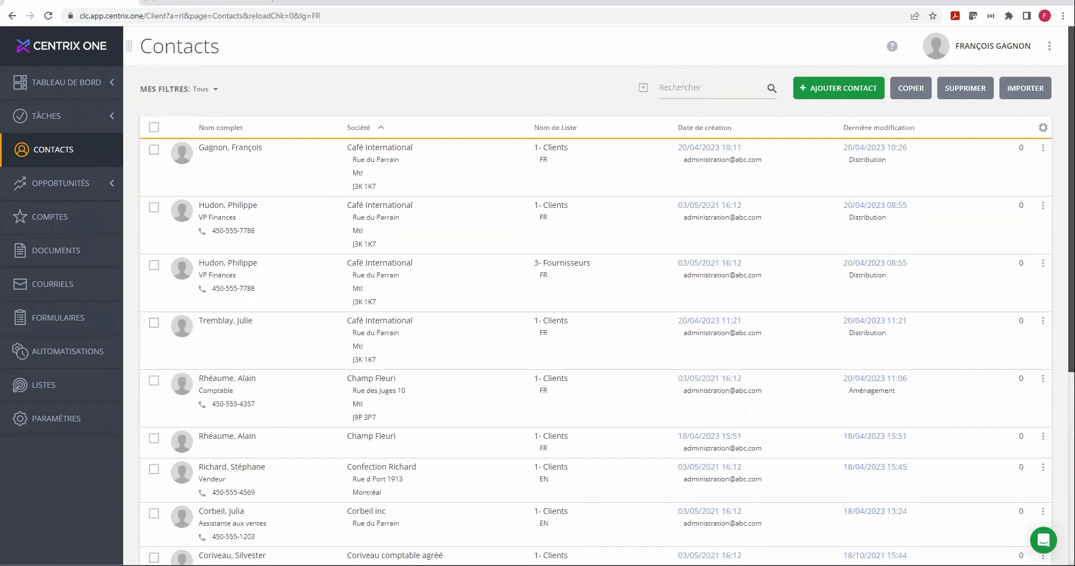
left_click(257, 149)
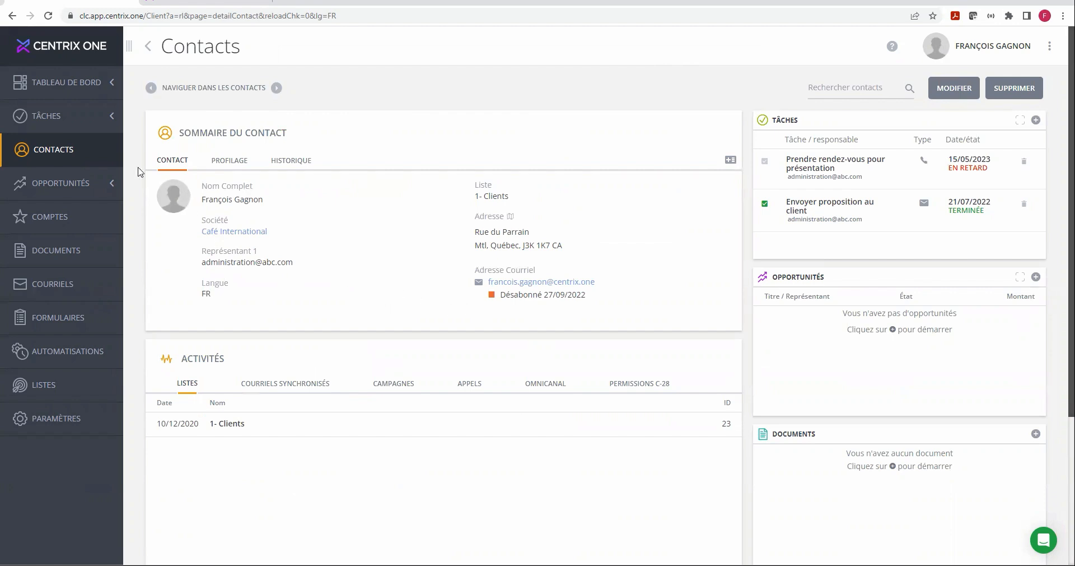
left_click(58, 161)
left_click(68, 223)
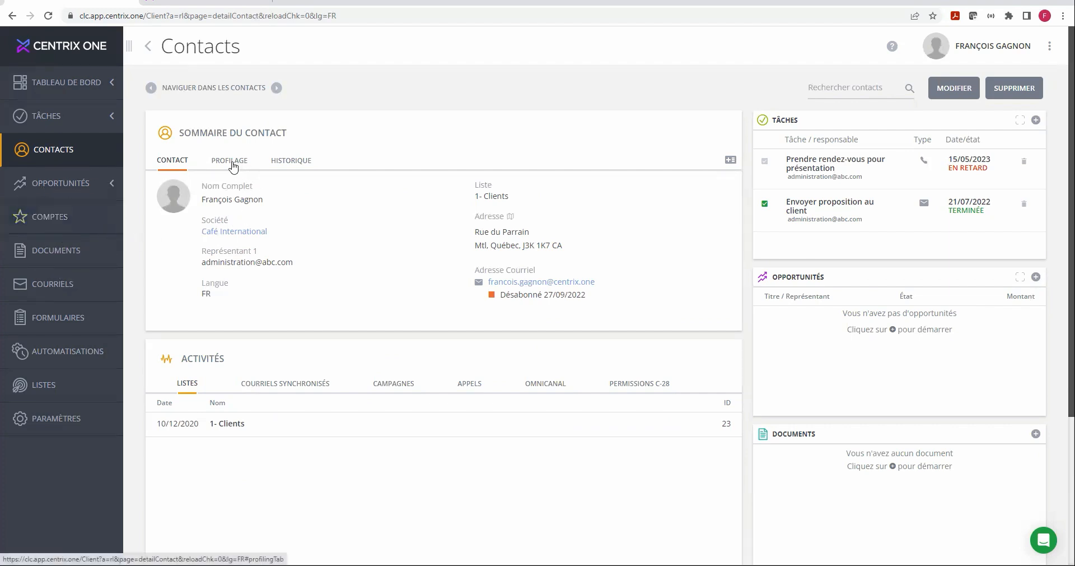
Step: Show the contact's Profilage fields and start adding a new custom field
left_click(233, 167)
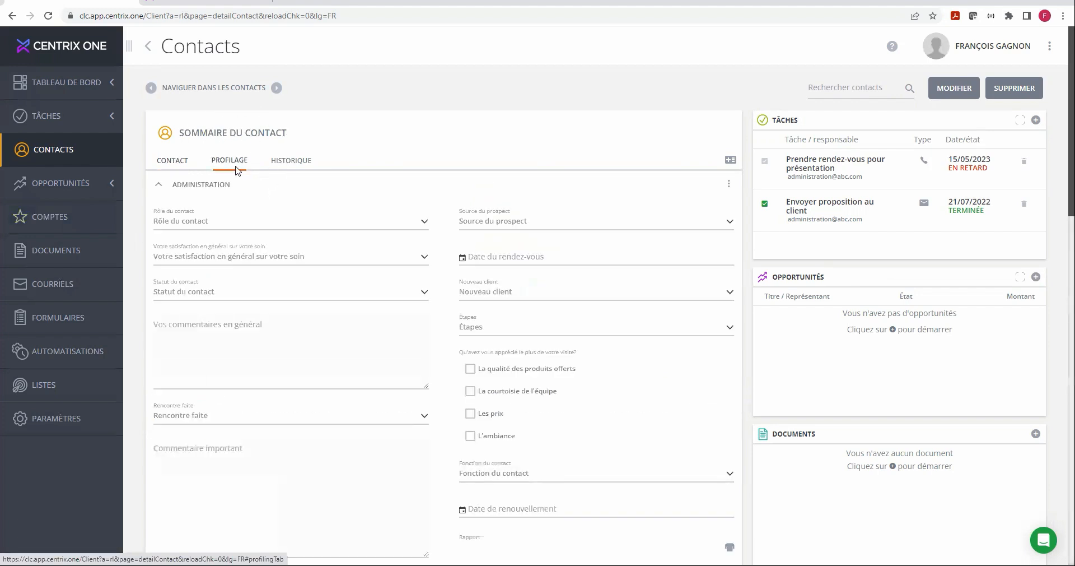
left_click(729, 186)
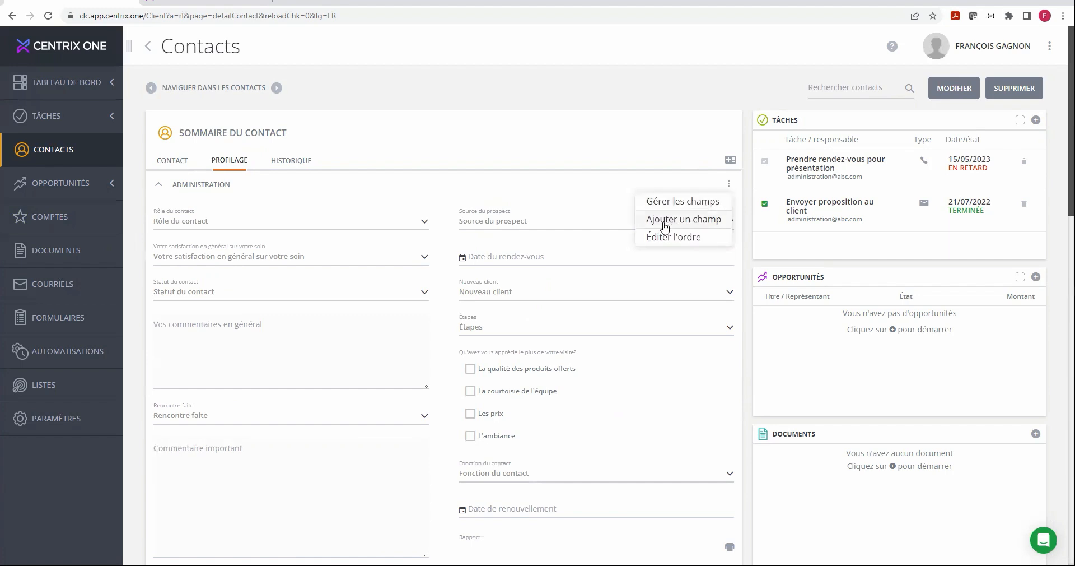
left_click(664, 222)
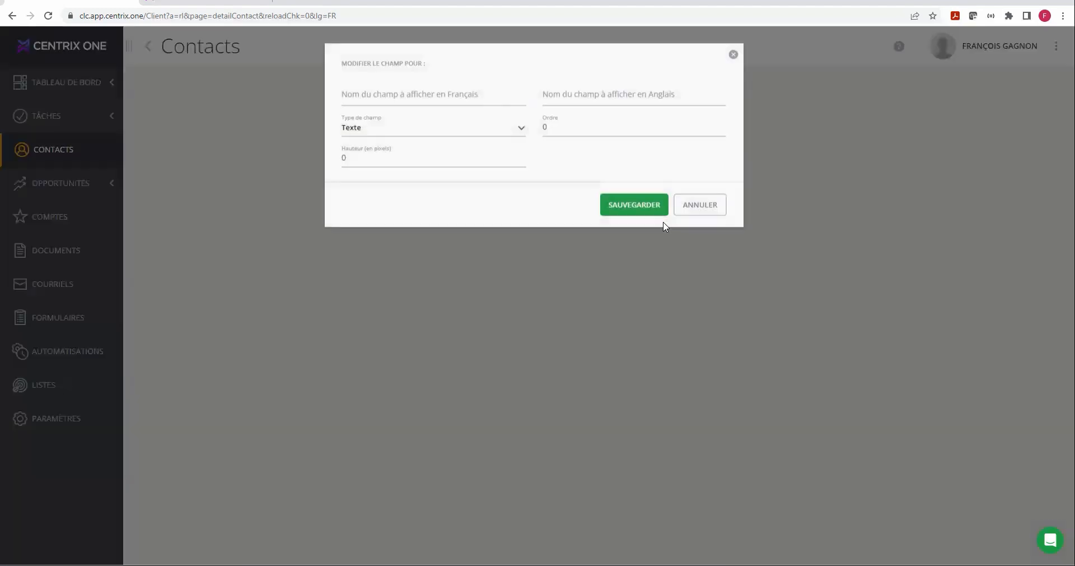
Step: Browse the available Type de champ options, then cancel the new field unsaved
left_click(383, 133)
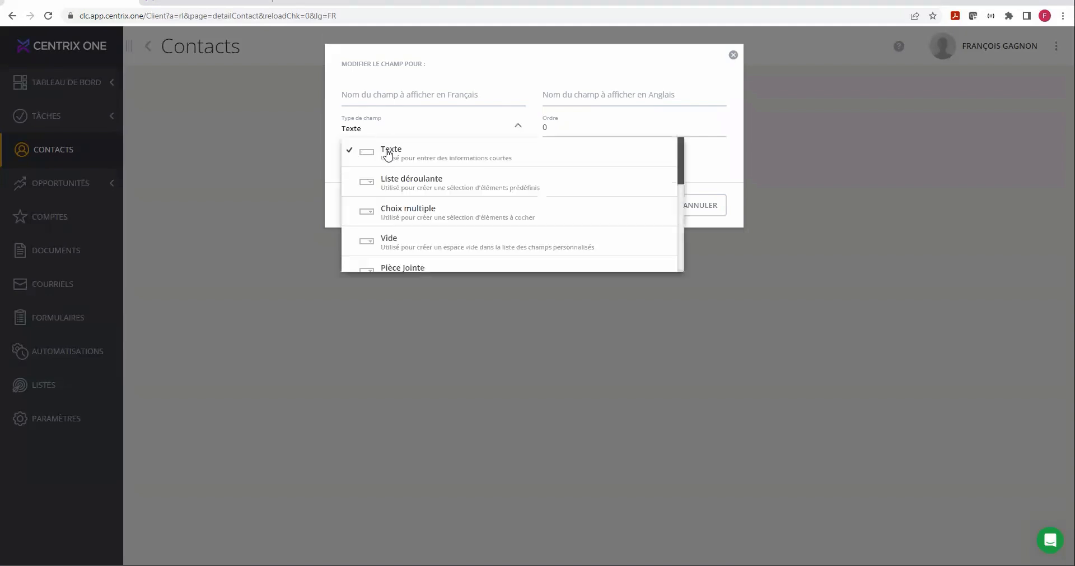
scroll(435, 168, "down", 3)
scroll(423, 224, "up", 2)
scroll(422, 231, "up", 1)
scroll(413, 208, "down", 4)
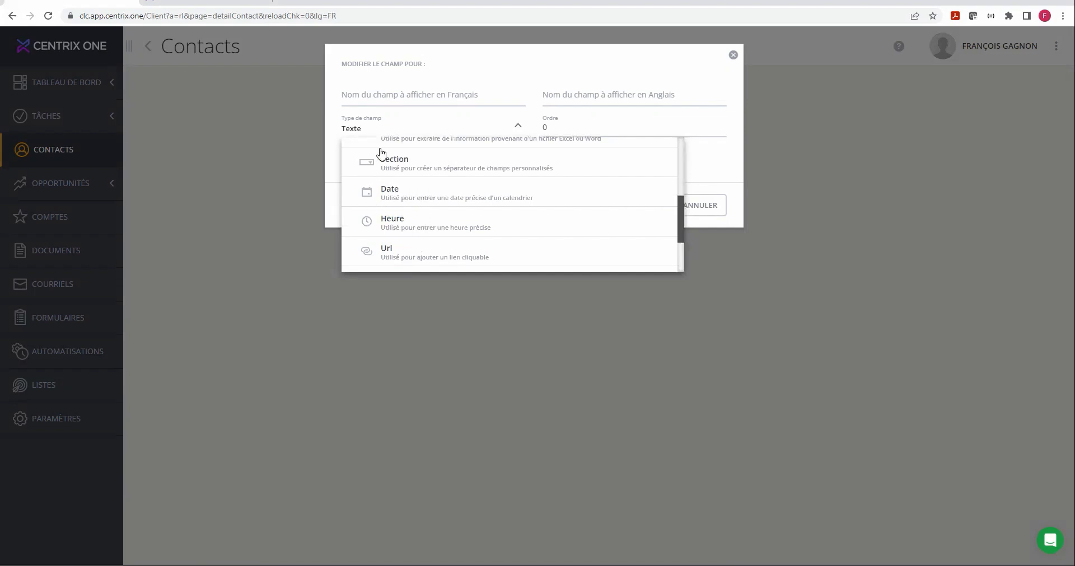
scroll(461, 228, "down", 1)
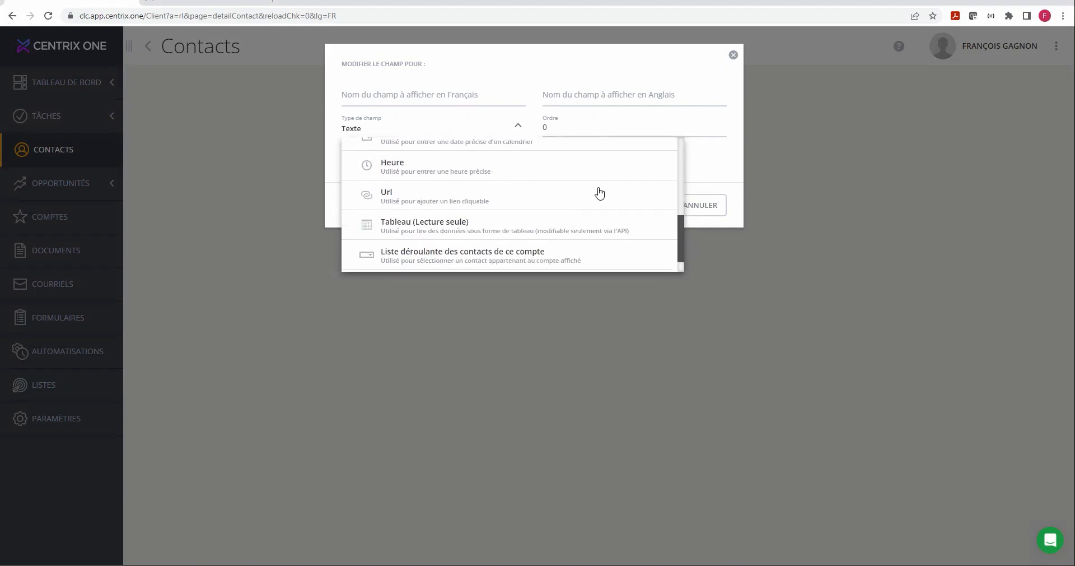
left_click(650, 73)
left_click(700, 206)
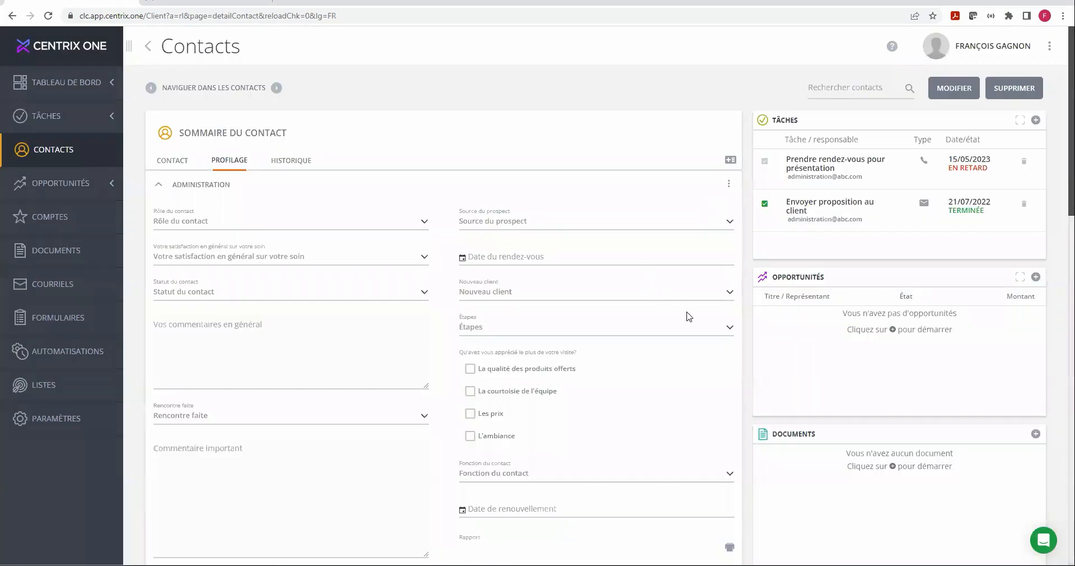
left_click(304, 323)
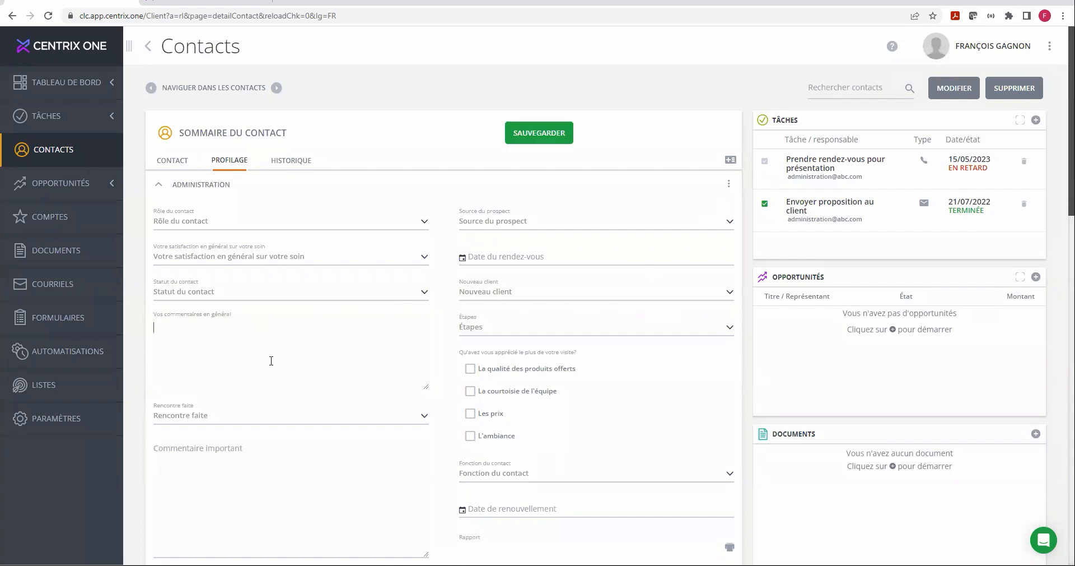
left_click(271, 360)
left_click(539, 224)
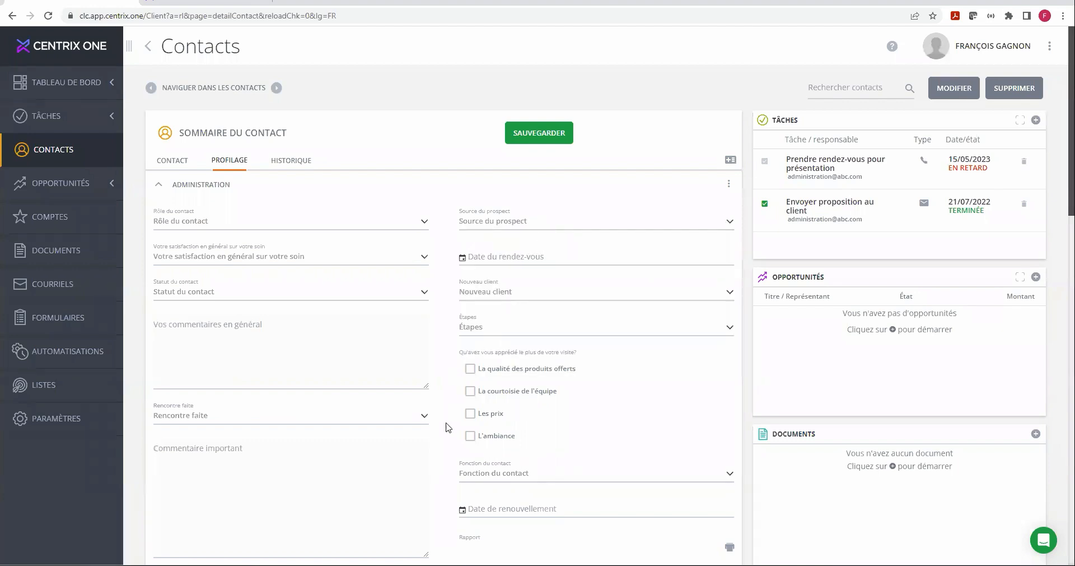
left_click(527, 260)
Step: Open Gérer les champs and review the Rôle du contact settings, closing them unsaved
left_click(728, 185)
left_click(675, 204)
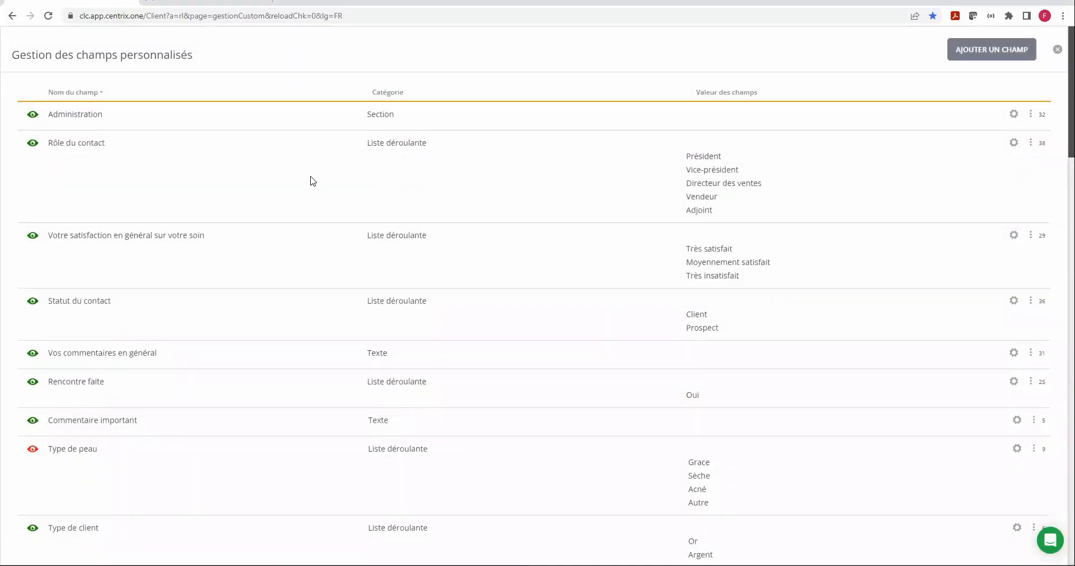
left_click(1014, 144)
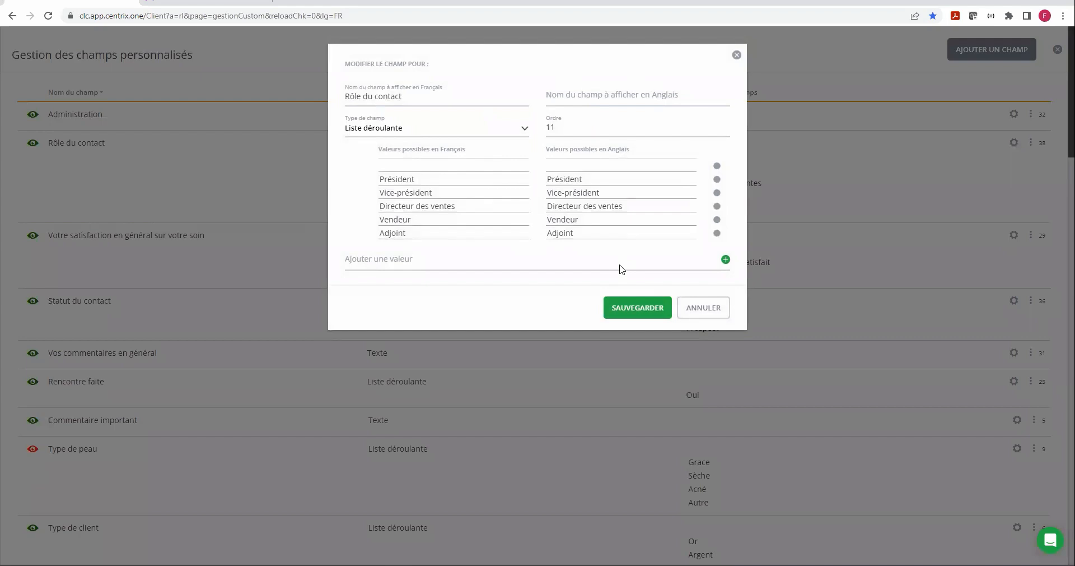
left_click(723, 316)
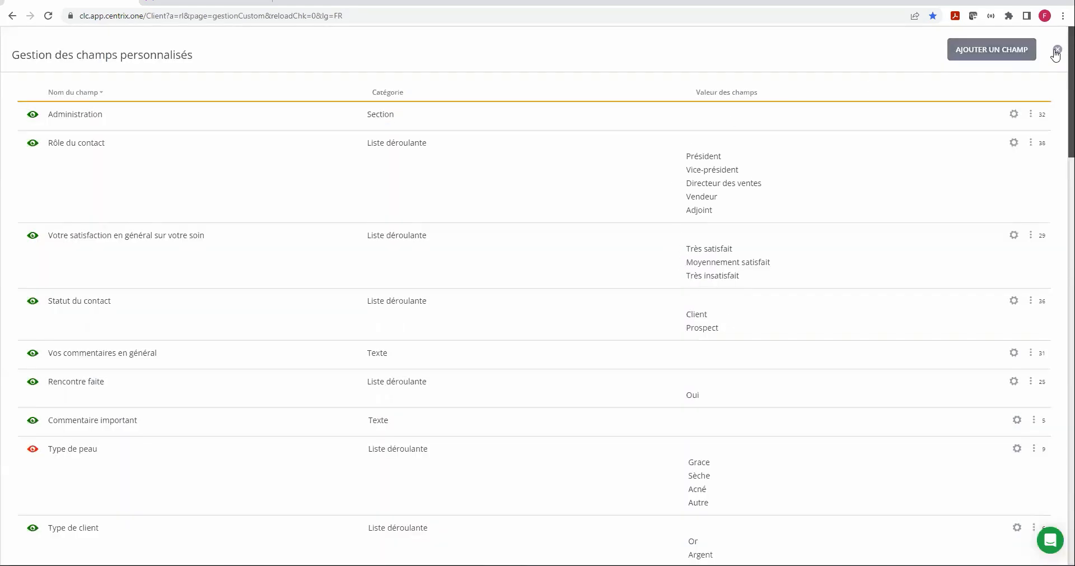
Step: Leave field management, open the Éditer l'ordre reorder view, and close it unchanged
left_click(1057, 51)
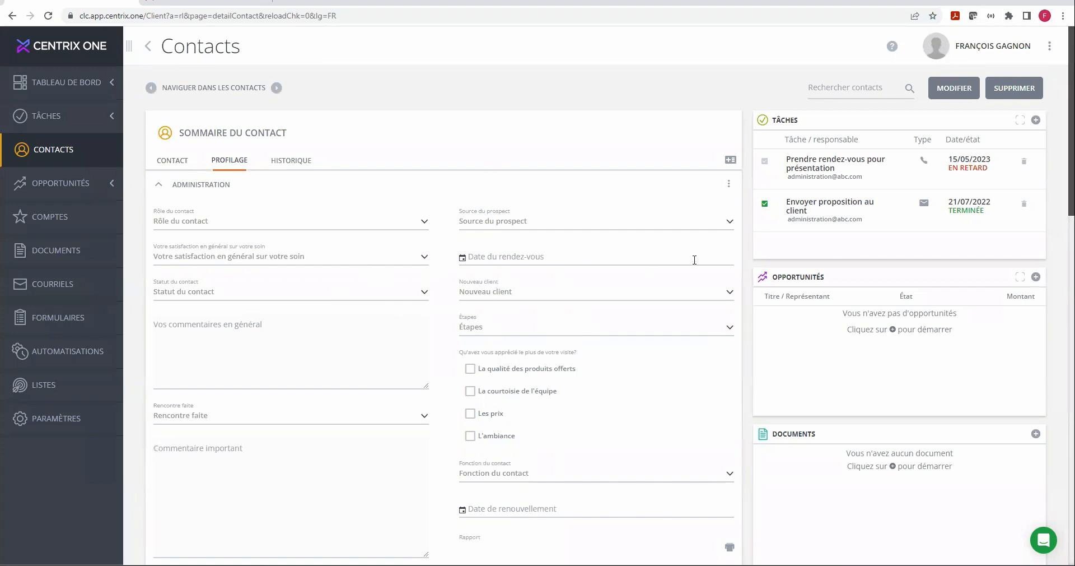
left_click(729, 185)
left_click(729, 186)
left_click(674, 238)
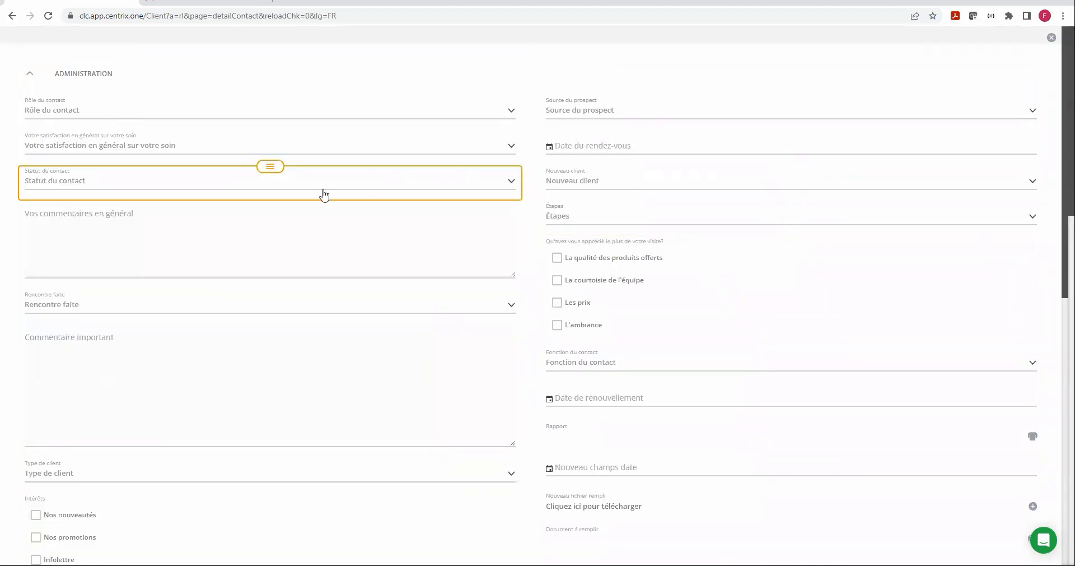
left_click(1051, 38)
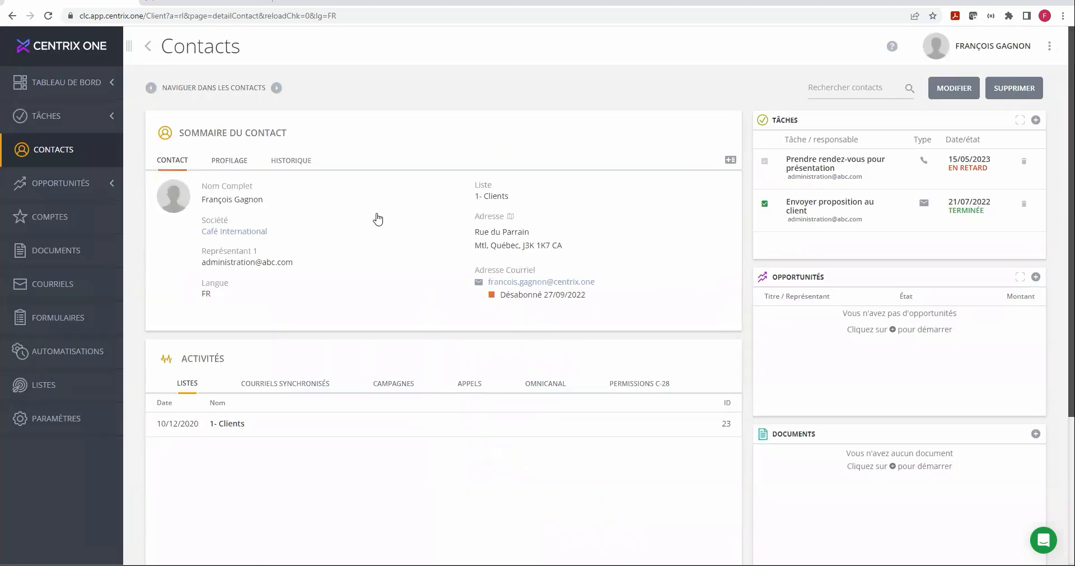
Step: Return to the full Contacts list and open its Choisir les colonnes panel
left_click(88, 158)
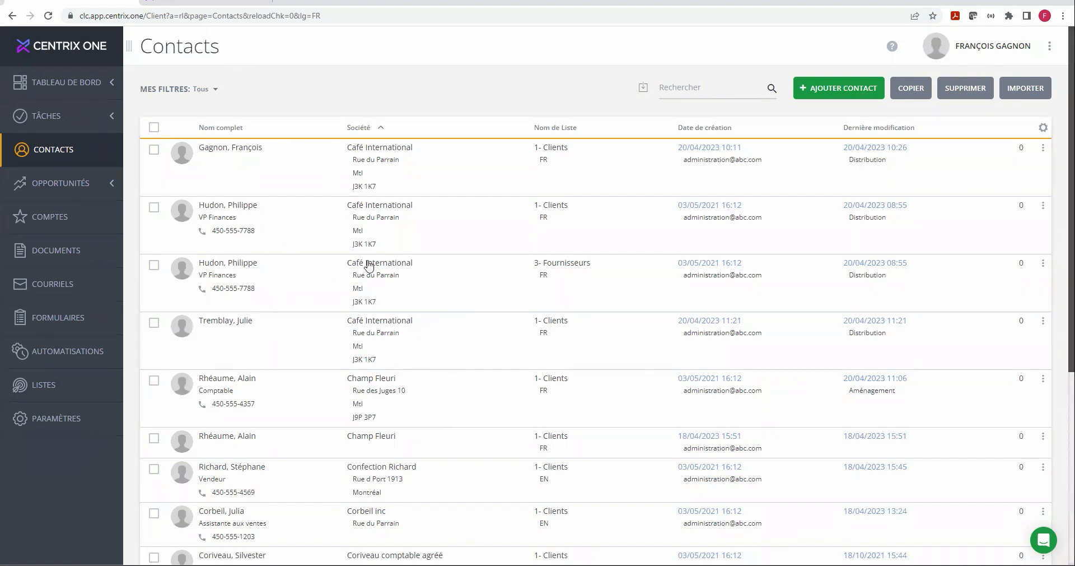
left_click(1043, 130)
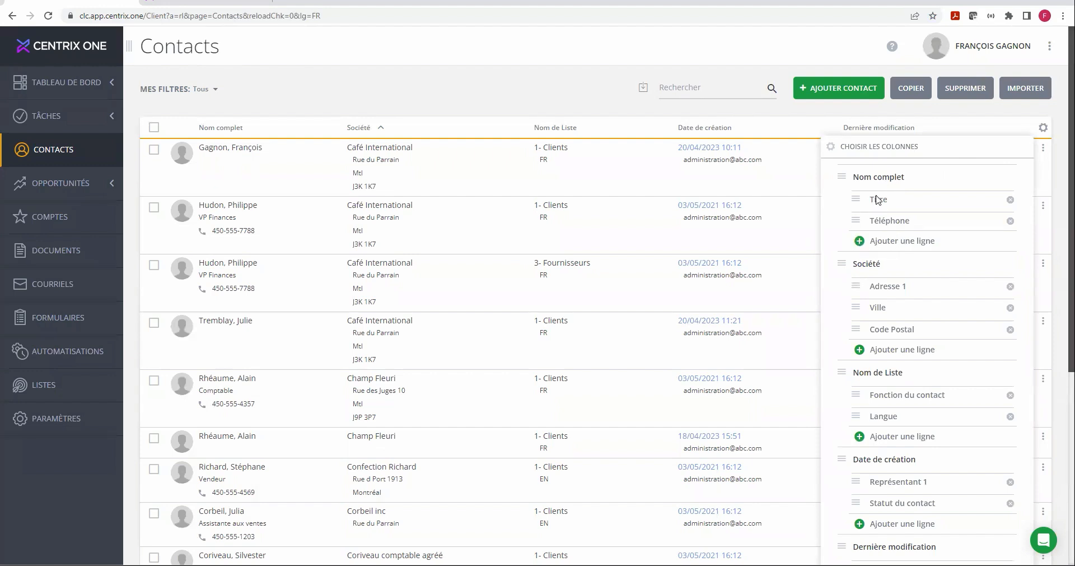
Step: Browse Contact / Compte and Champs personnalisés fields for a new Nom complet line, picking none
left_click(860, 241)
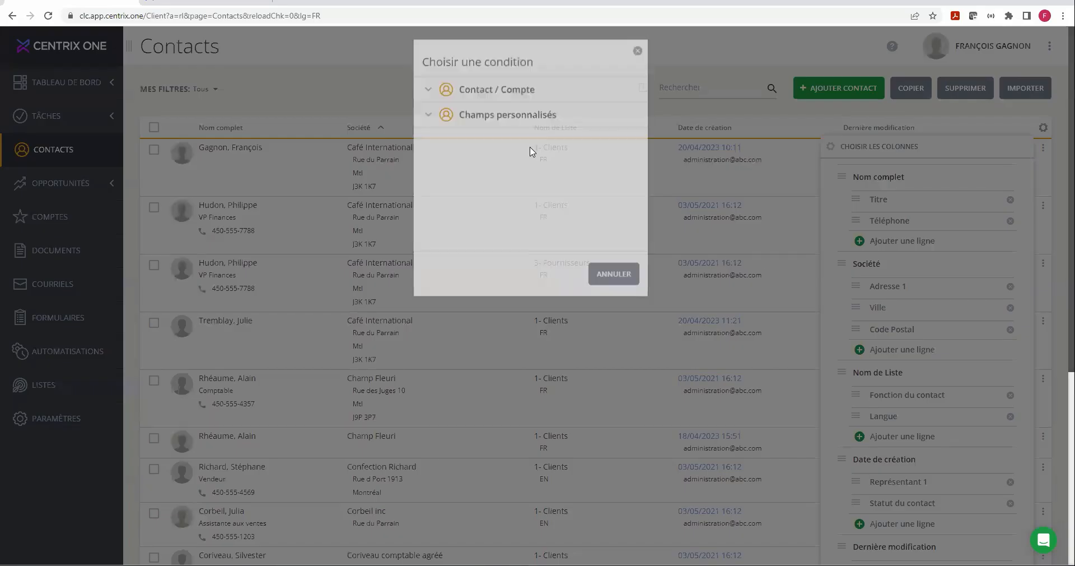
left_click(509, 94)
scroll(515, 157, "down", 10)
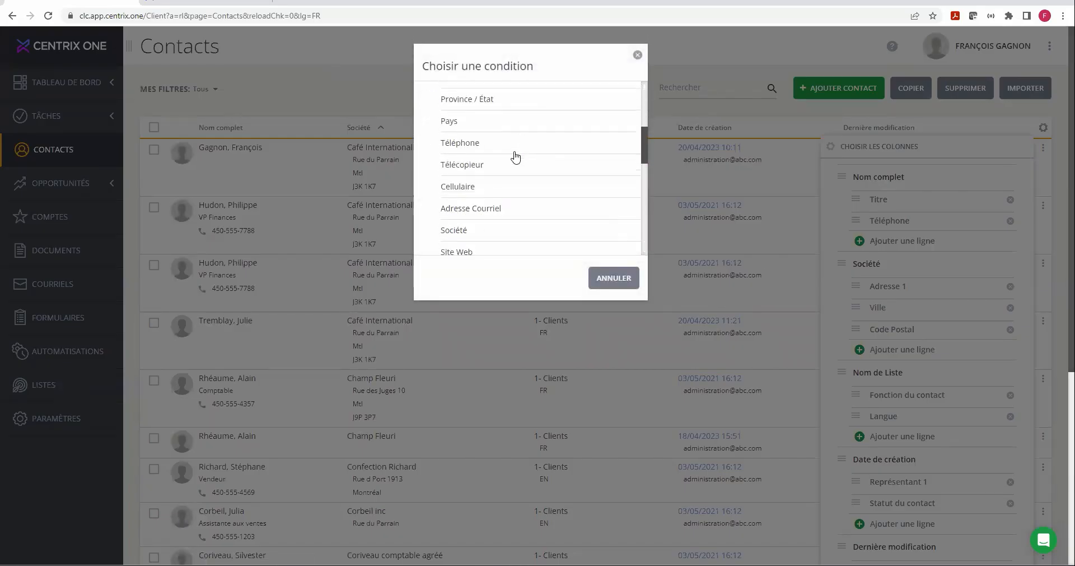
scroll(521, 161, "up", 8)
scroll(521, 157, "up", 3)
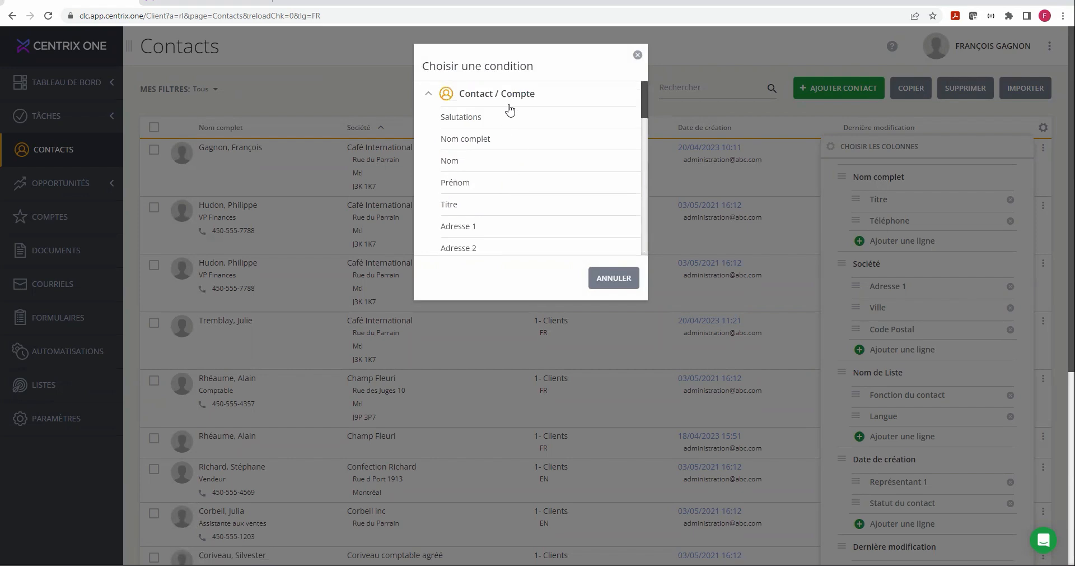
left_click(510, 96)
left_click(494, 120)
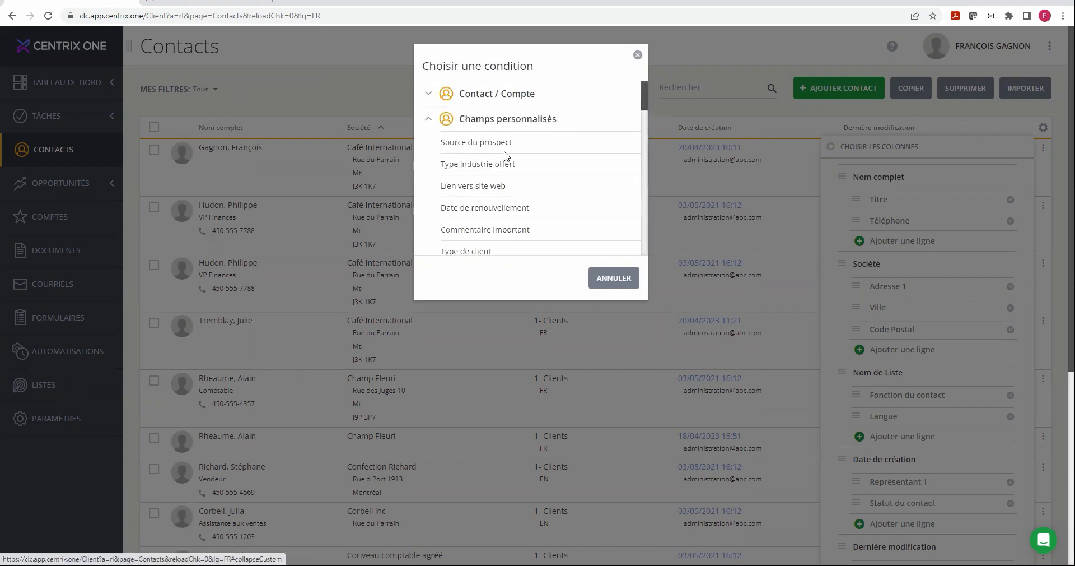
scroll(506, 154, "down", 8)
scroll(506, 155, "up", 5)
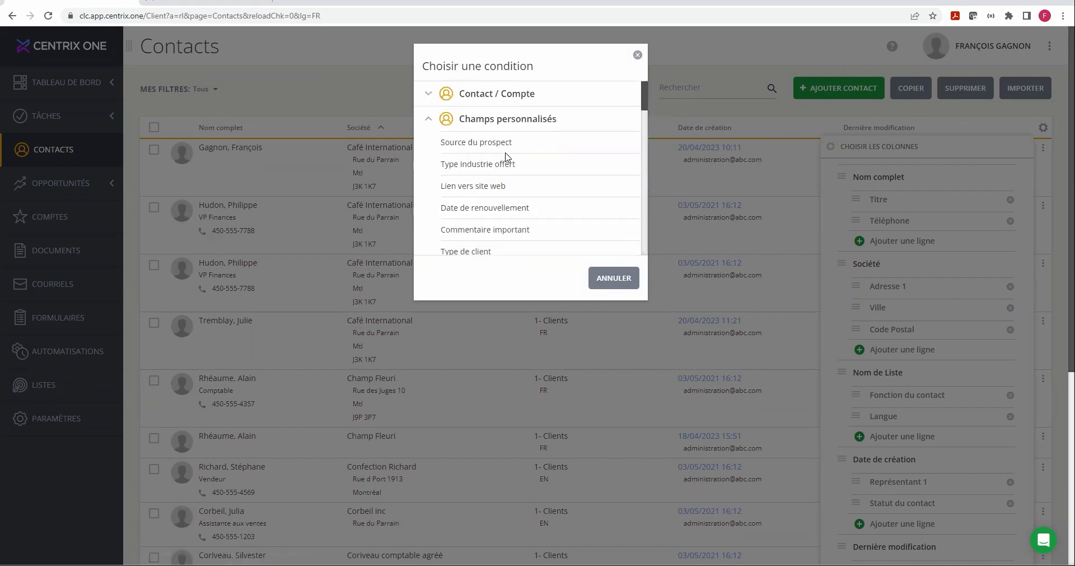
left_click(614, 282)
scroll(972, 388, "down", 4)
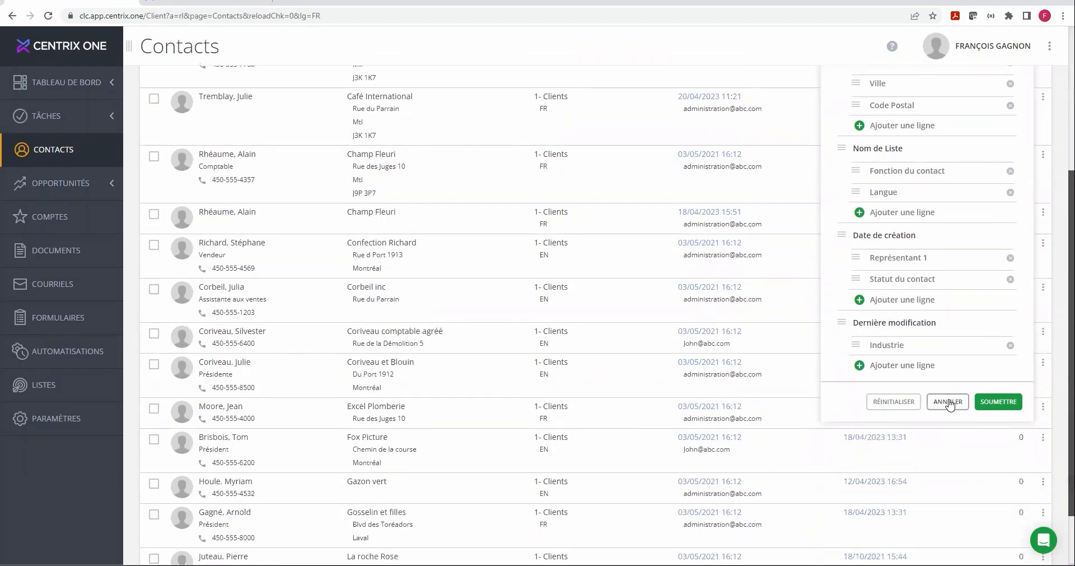
scroll(610, 290, "up", 5)
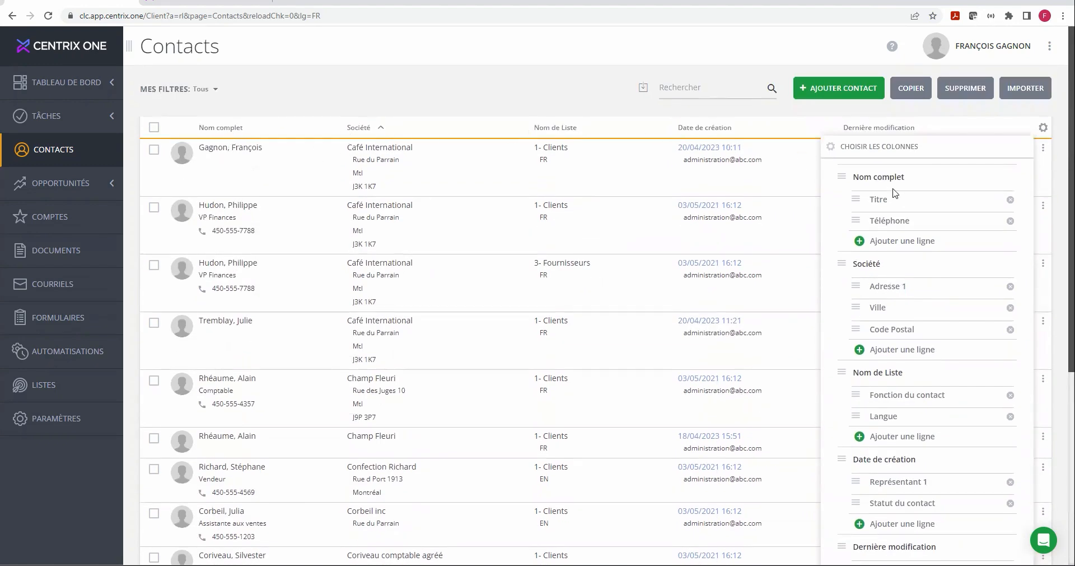
Step: Review the Nom complet column's field choice, then discard all column changes
left_click(873, 179)
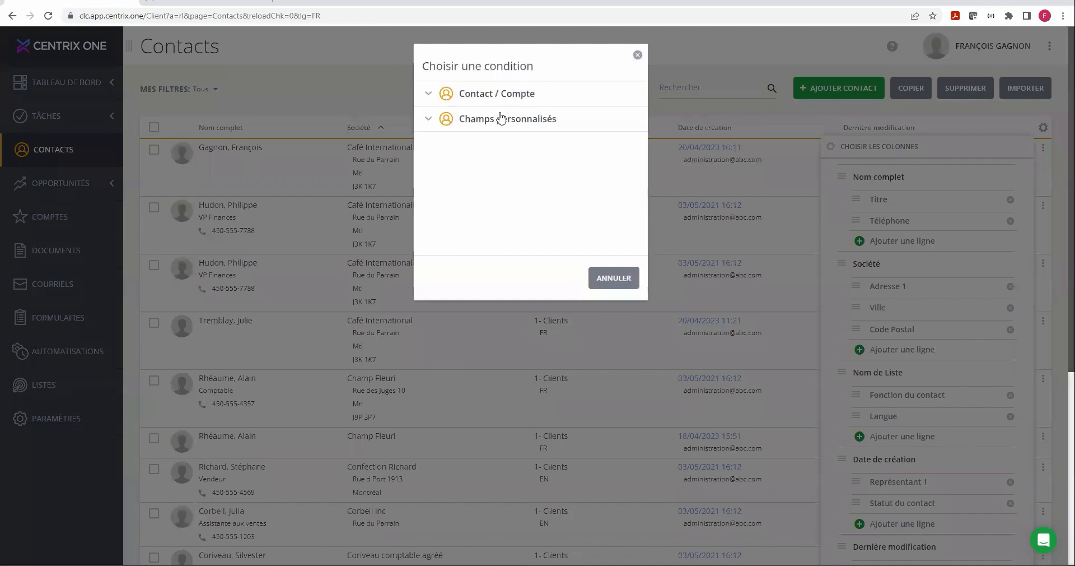
left_click(614, 277)
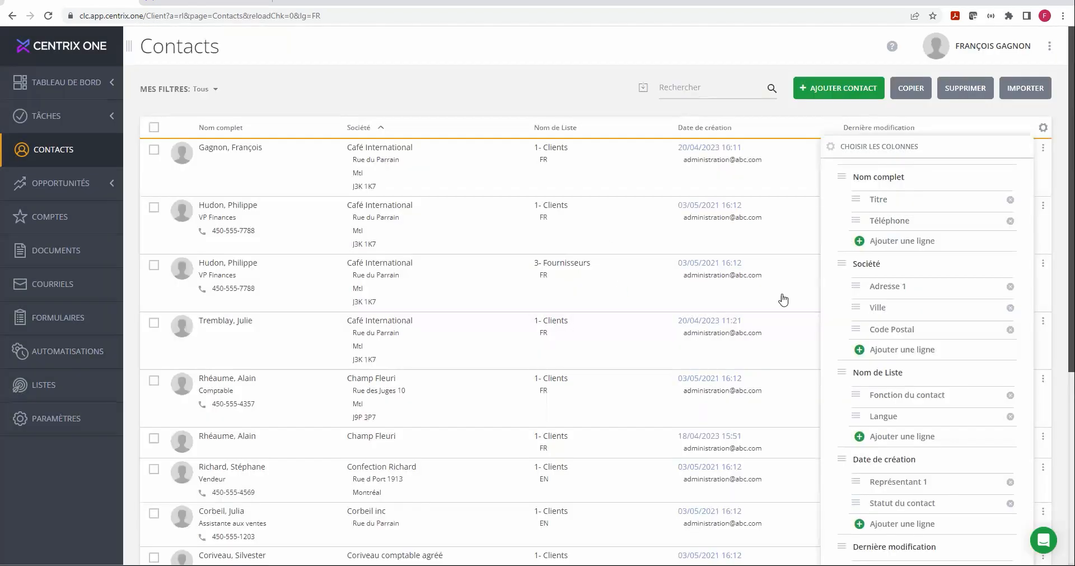
scroll(877, 381, "down", 5)
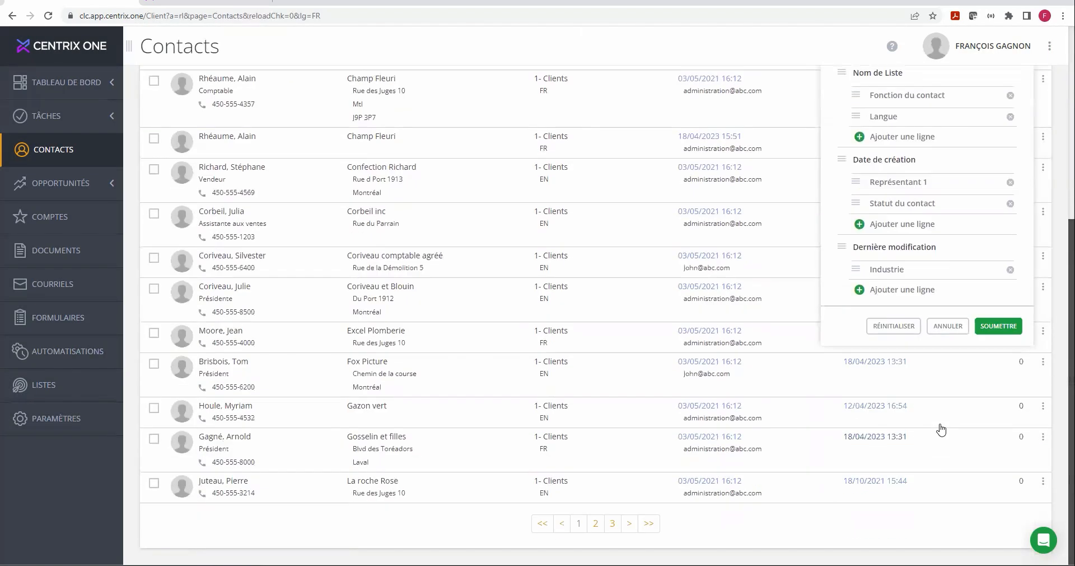
left_click(947, 327)
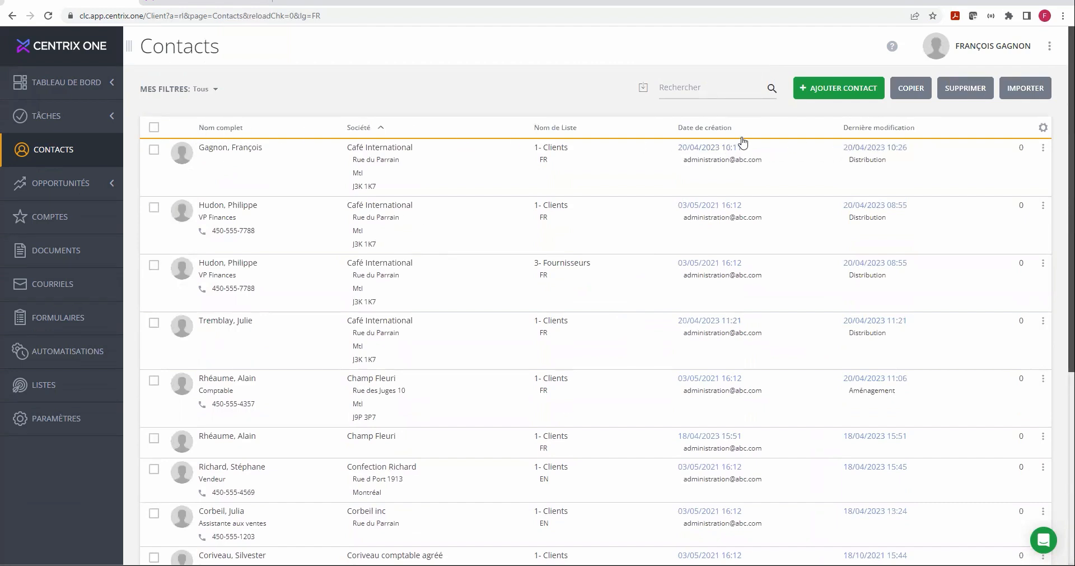
left_click(233, 132)
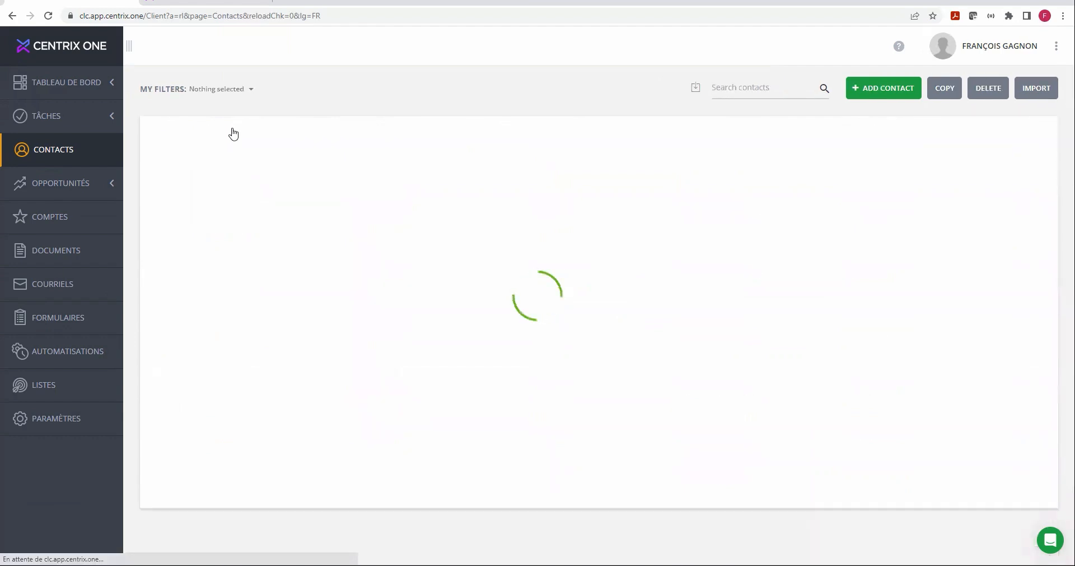
left_click(233, 132)
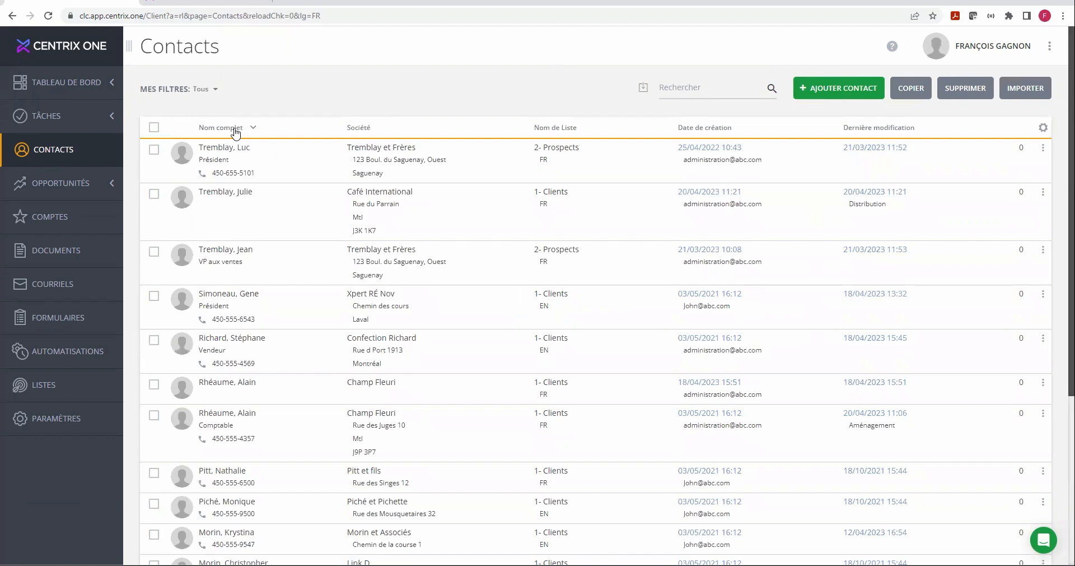
left_click(365, 132)
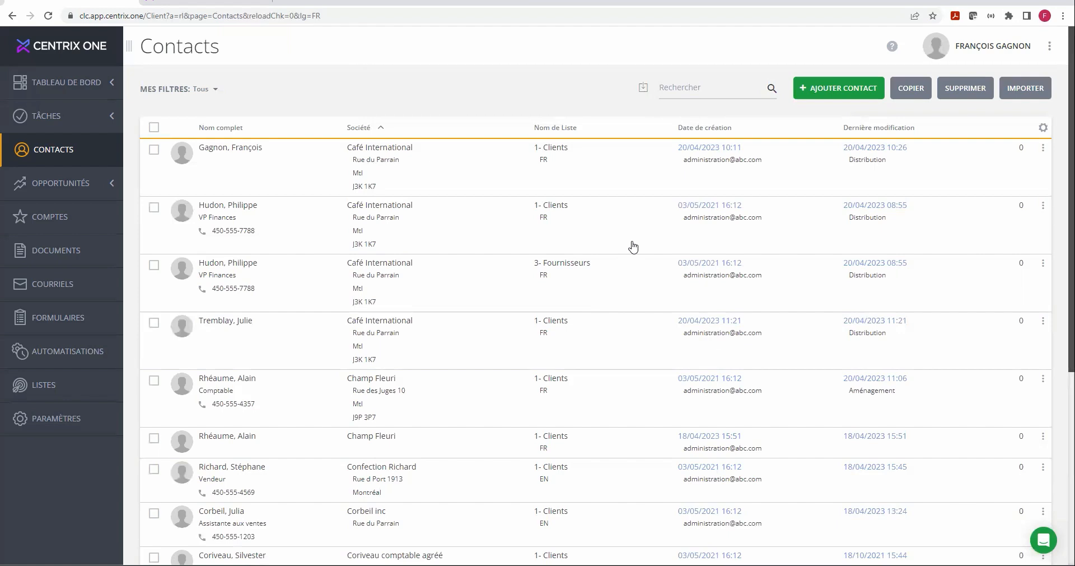
left_click(702, 135)
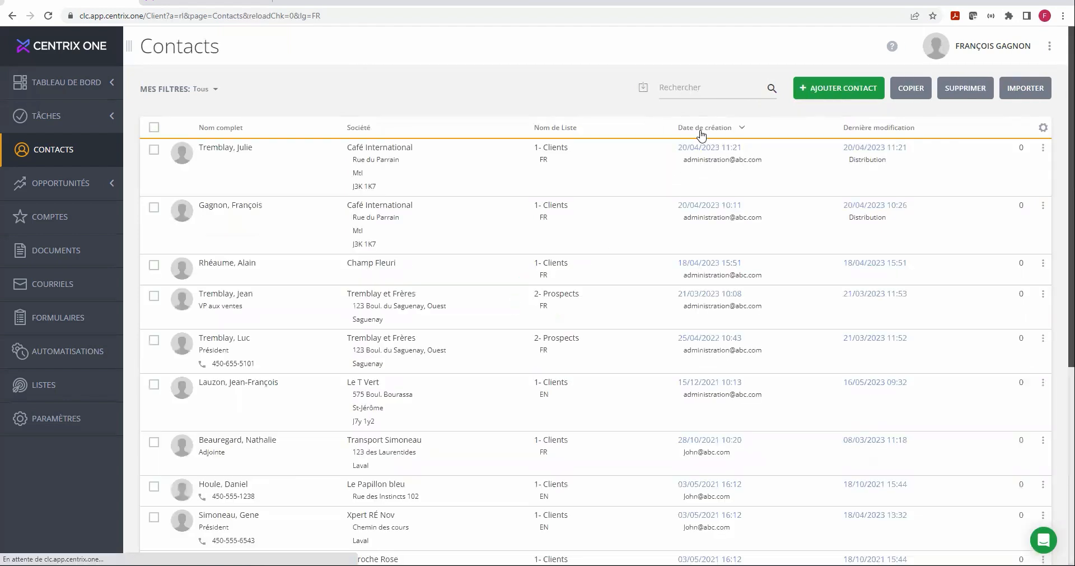
left_click(701, 132)
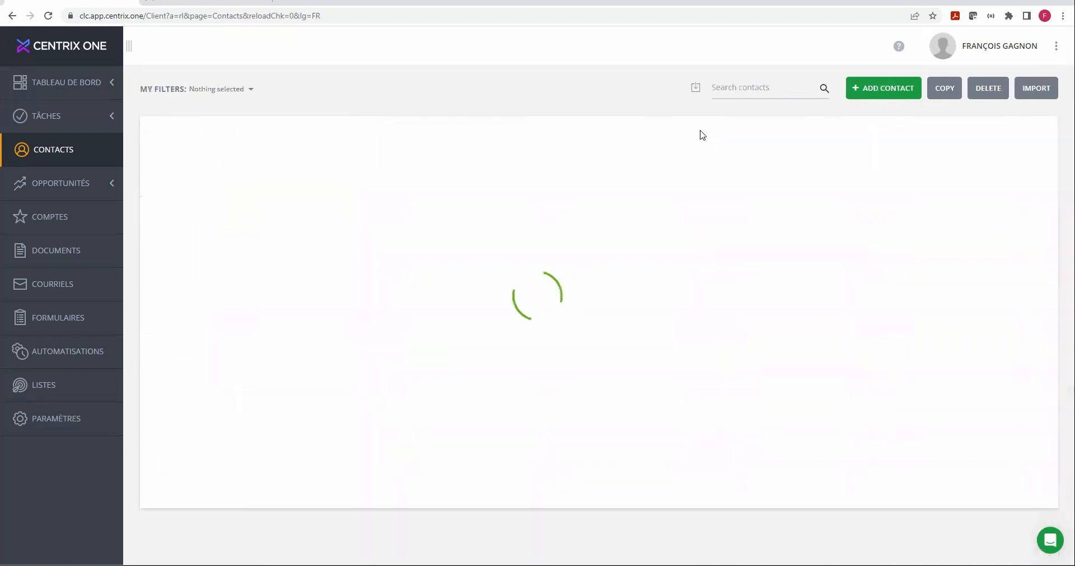
left_click(701, 132)
left_click(367, 130)
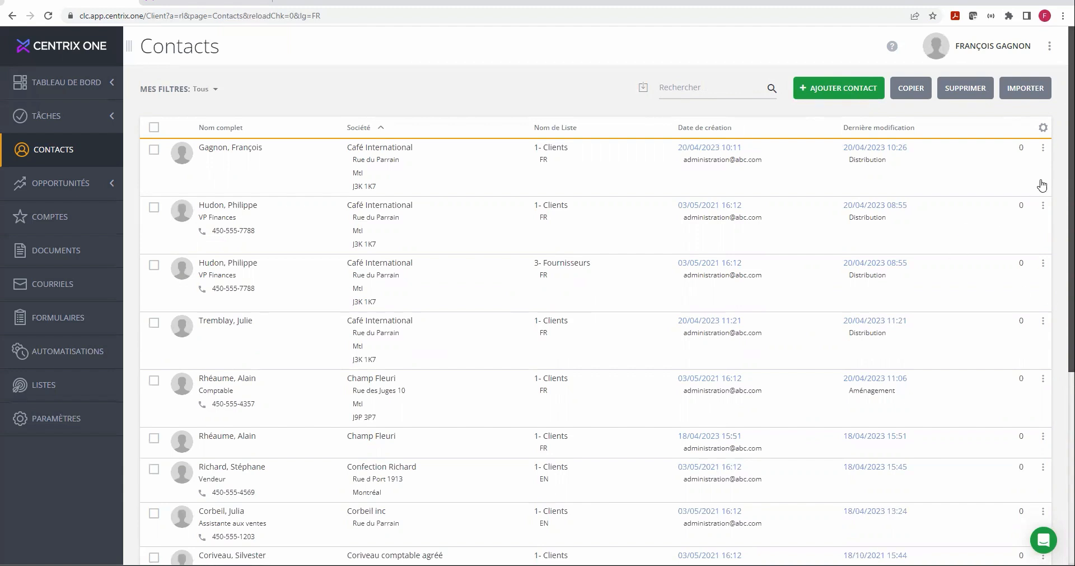
Step: Start a data import and attach Liste de contacts.xlsx from the Formations folder
left_click(1033, 90)
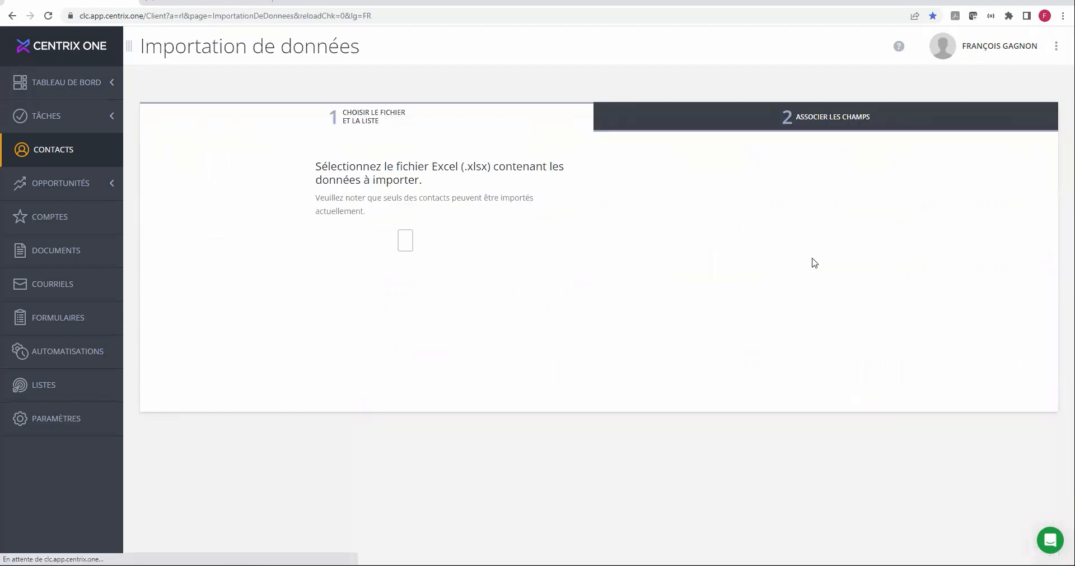
left_click(361, 244)
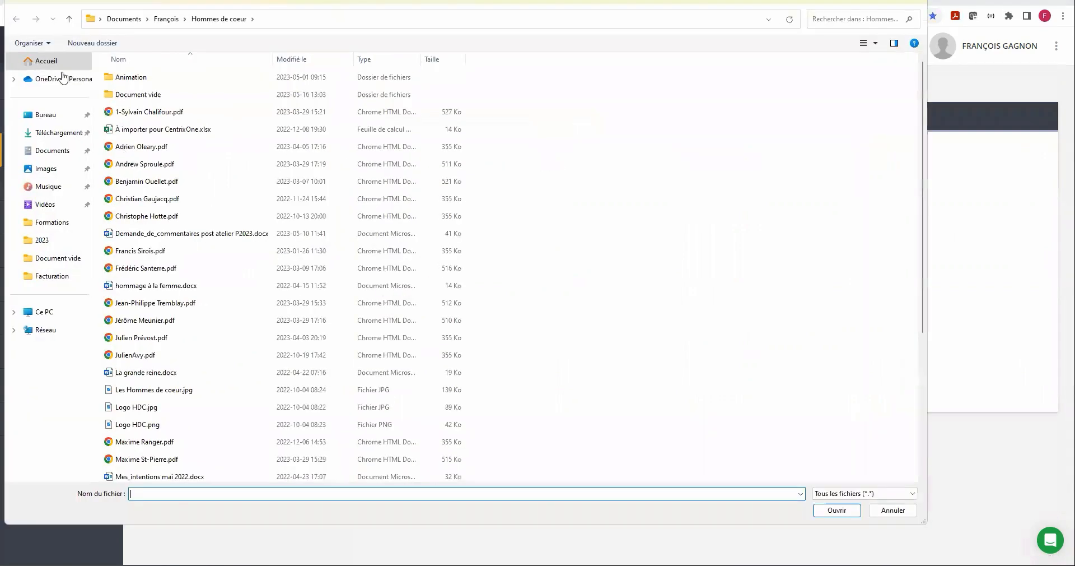
left_click(50, 223)
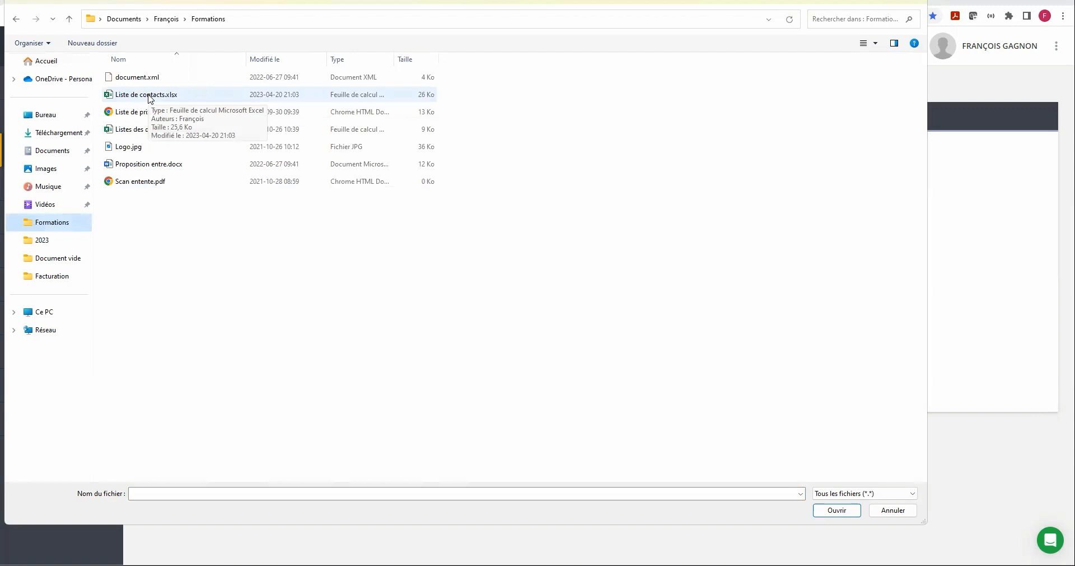
left_click(150, 98)
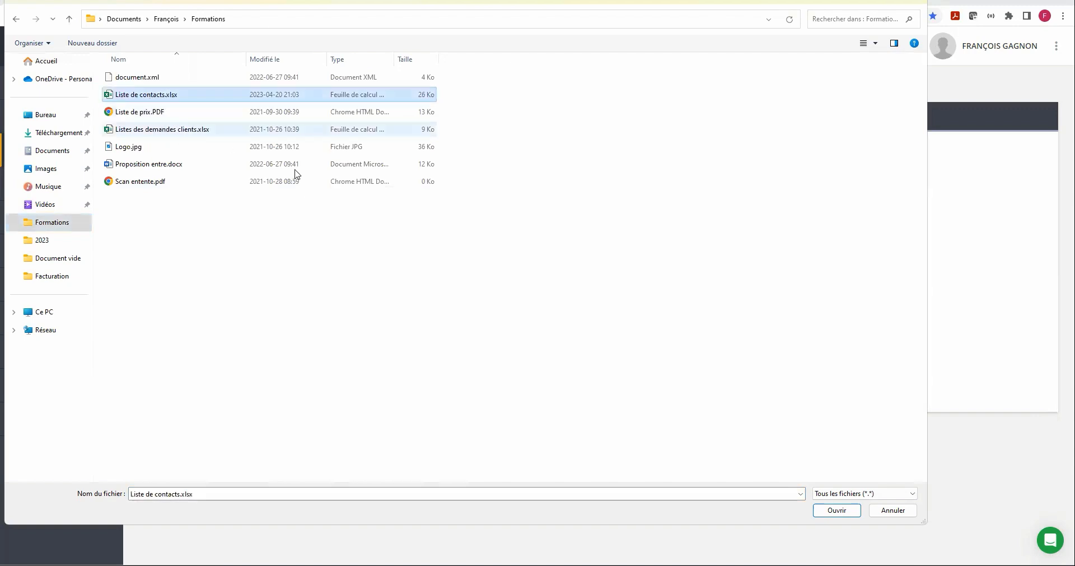
left_click(837, 512)
left_click(329, 232)
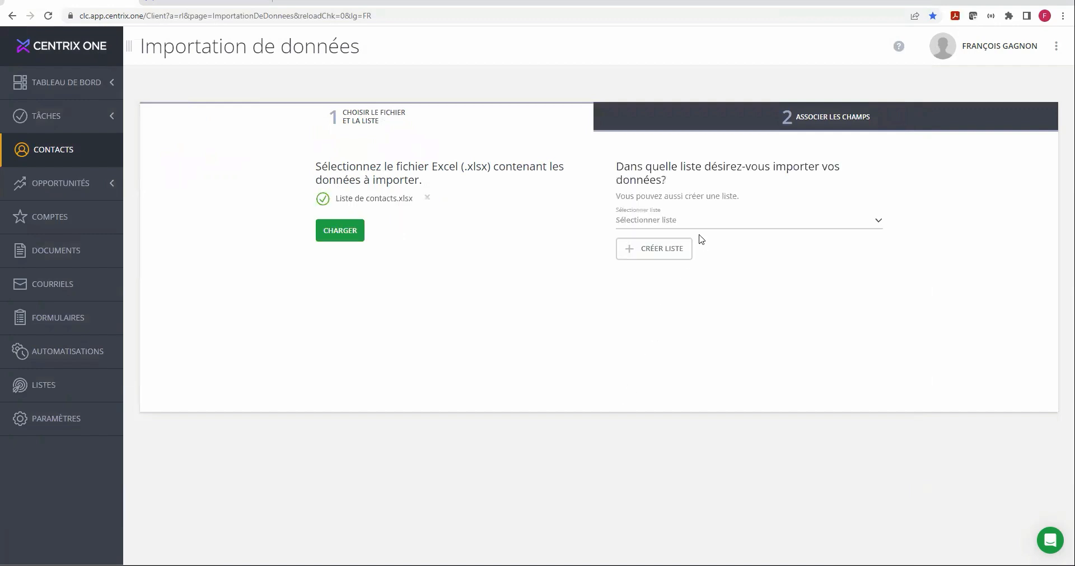
Step: Target the import at the 2- Prospects list and advance to field mapping
left_click(699, 221)
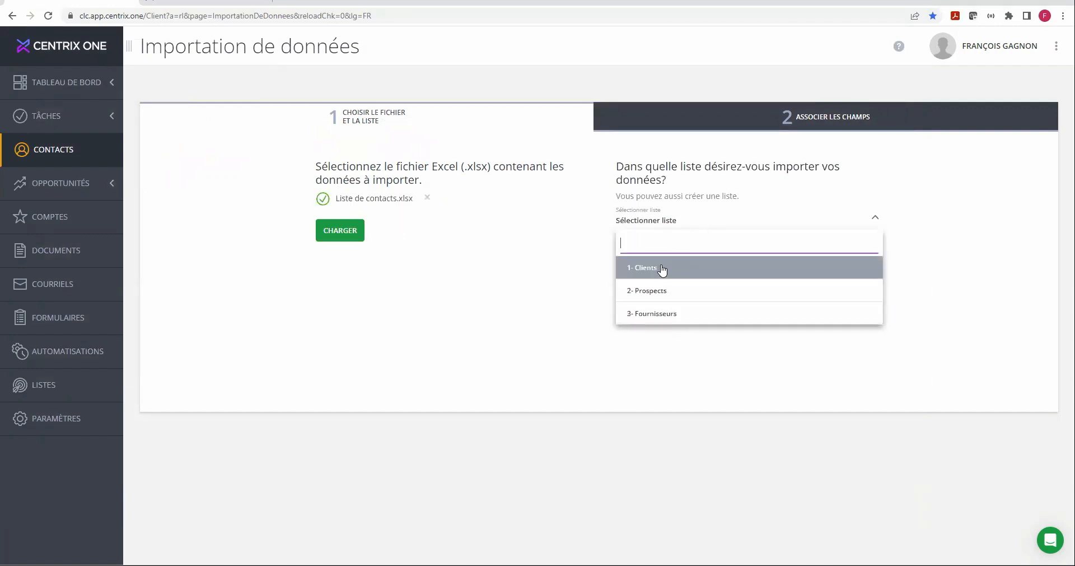
left_click(700, 378)
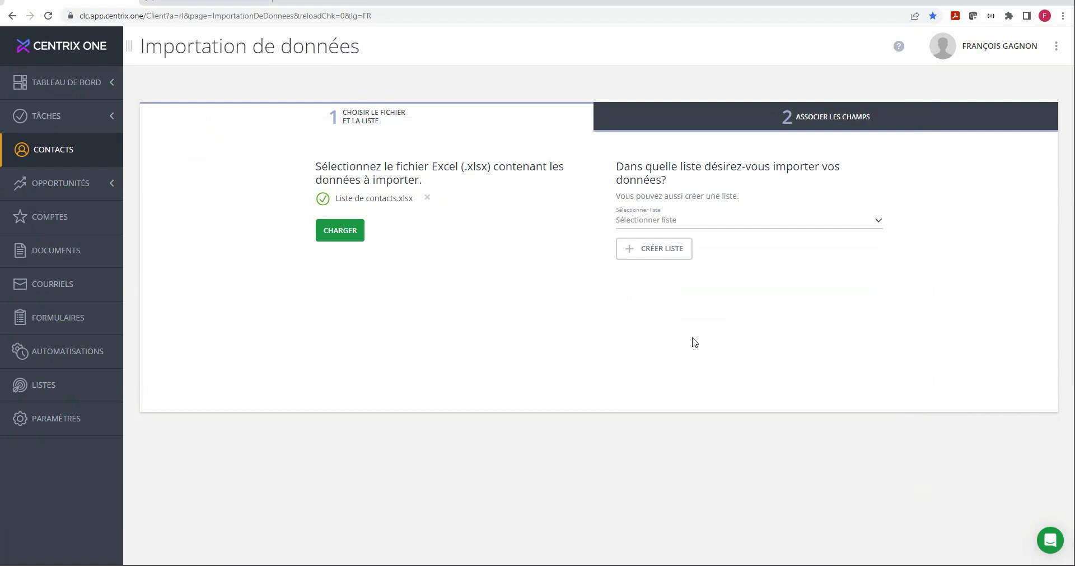
left_click(663, 255)
left_click(682, 220)
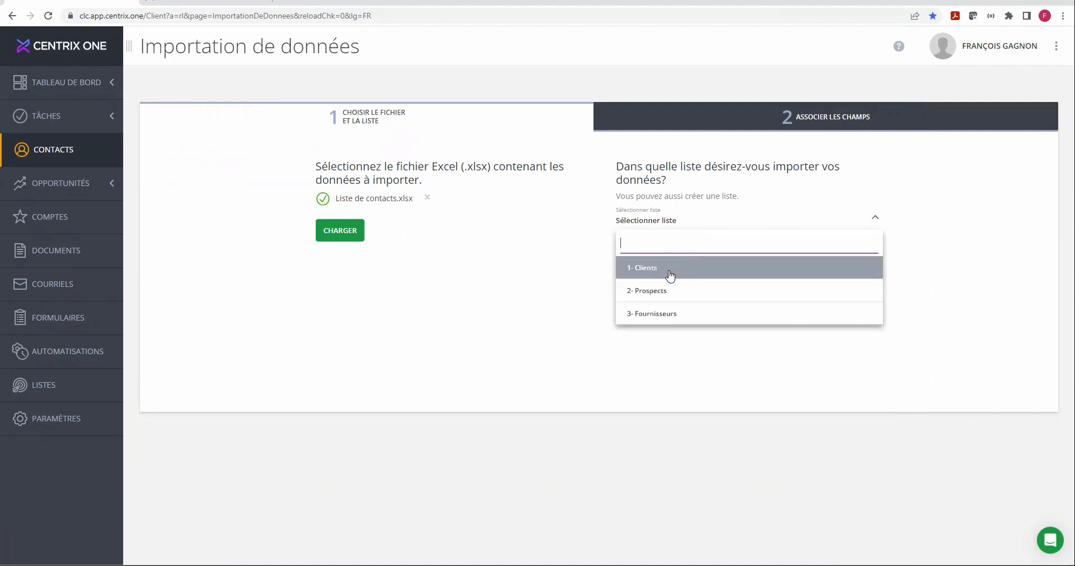
left_click(668, 293)
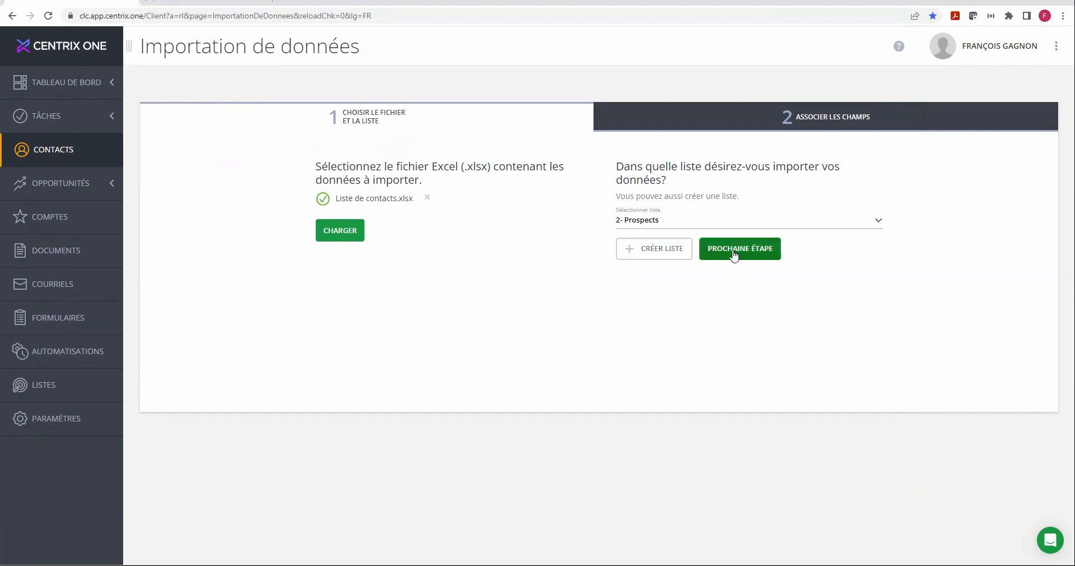
left_click(734, 253)
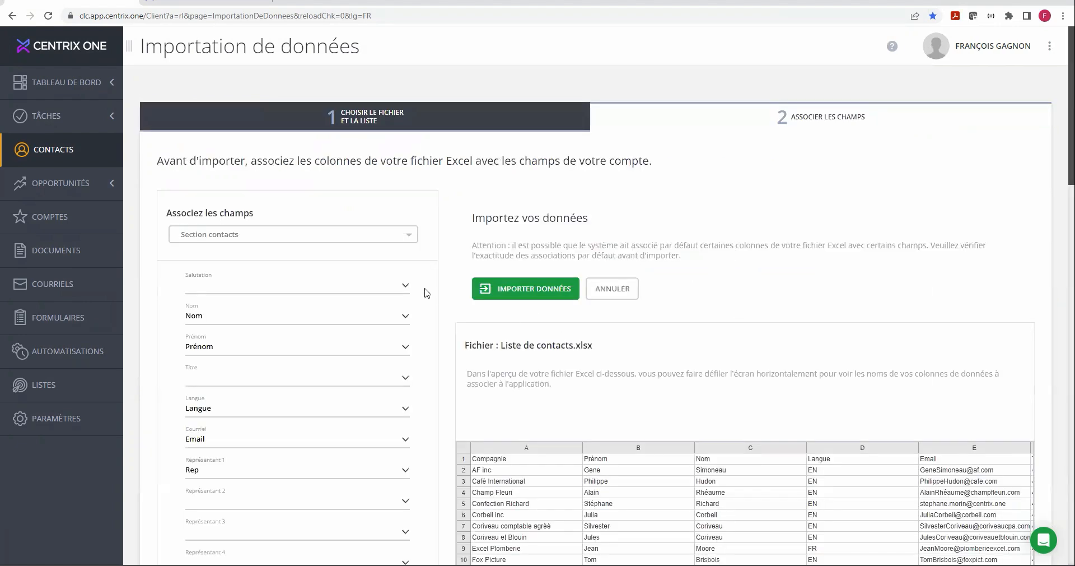
scroll(439, 275, "down", 2)
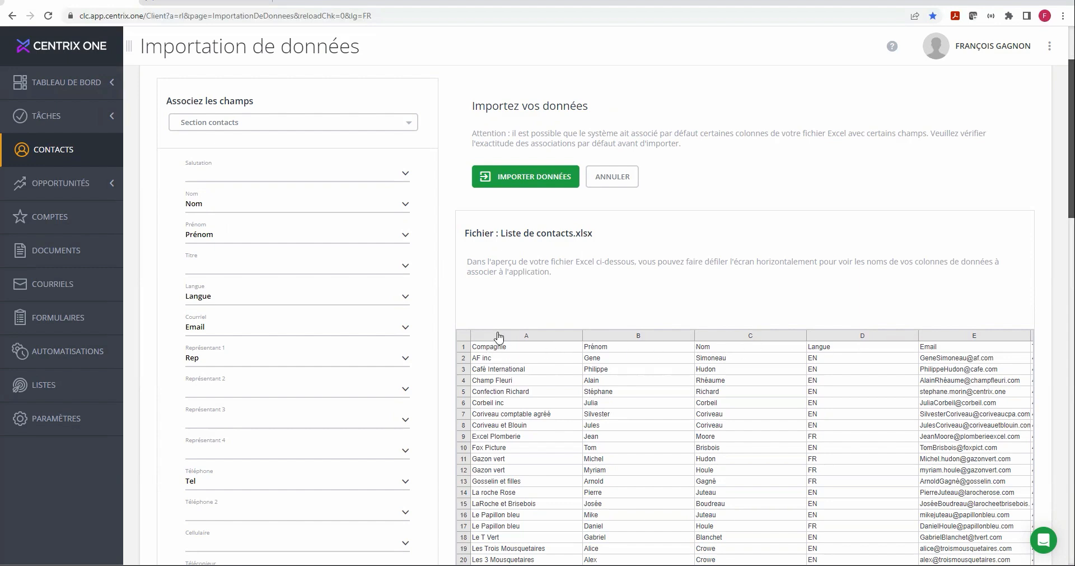
left_click(213, 211)
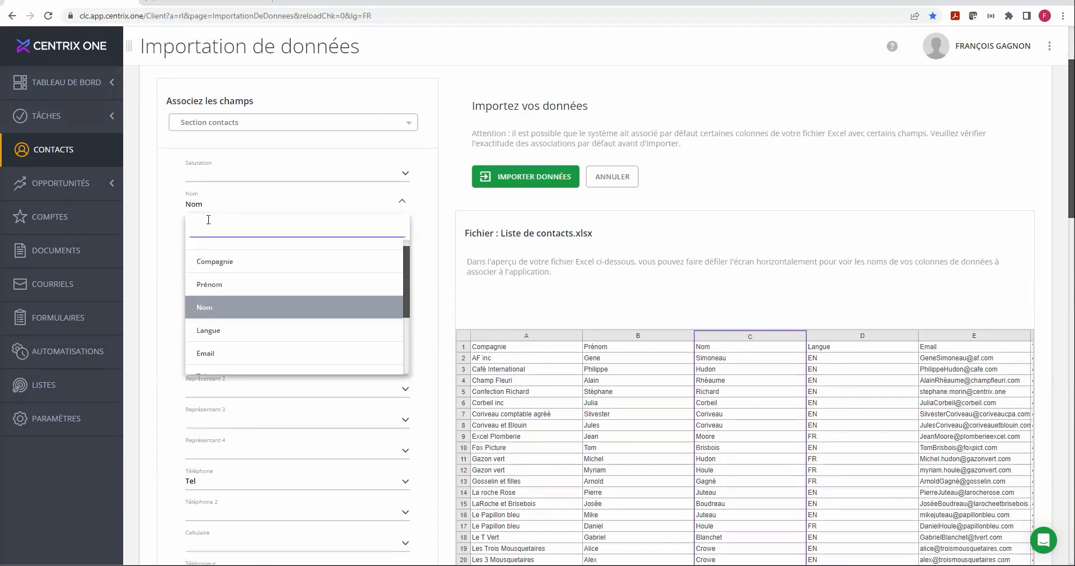
left_click(206, 306)
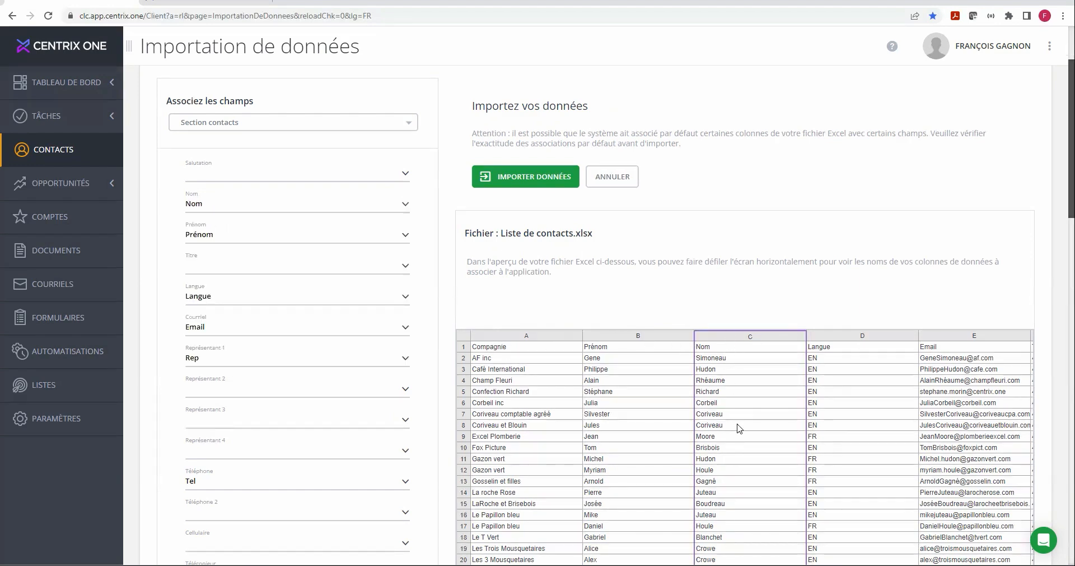
left_click(214, 237)
left_click(215, 238)
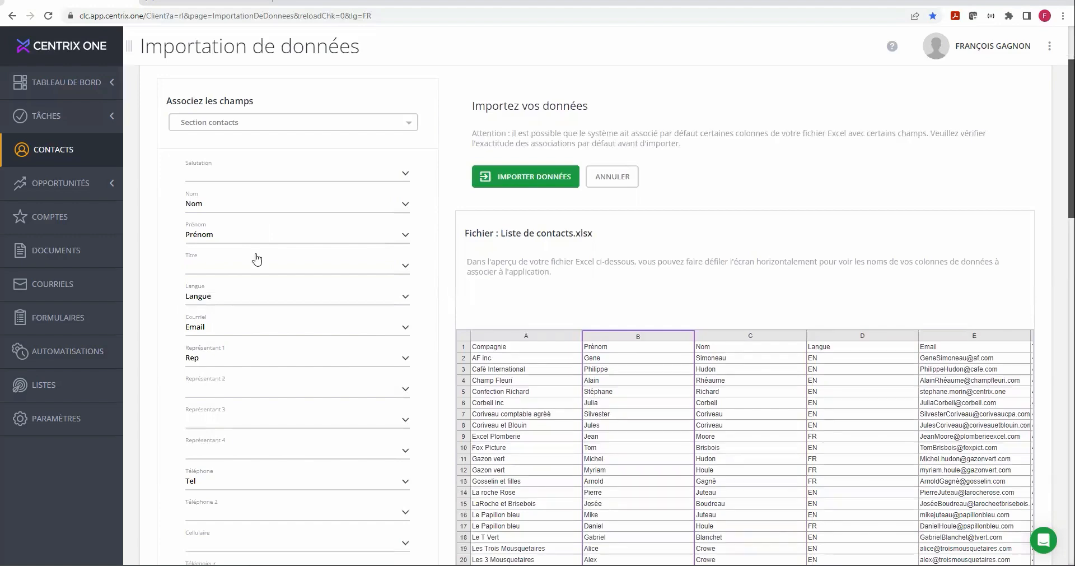
scroll(256, 257, "down", 5)
scroll(246, 442, "down", 3)
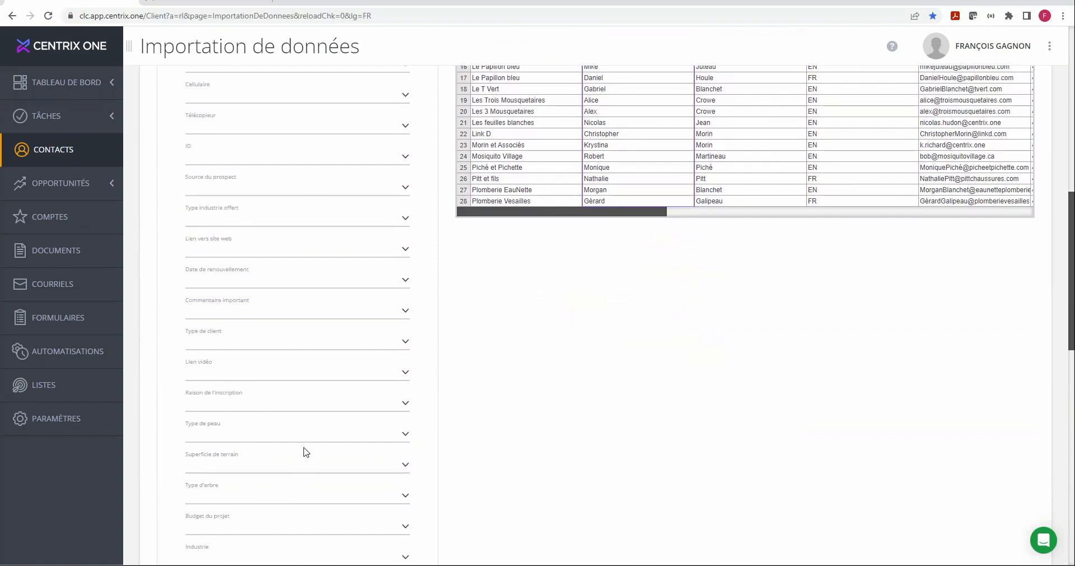
scroll(306, 452, "up", 8)
scroll(305, 452, "up", 2)
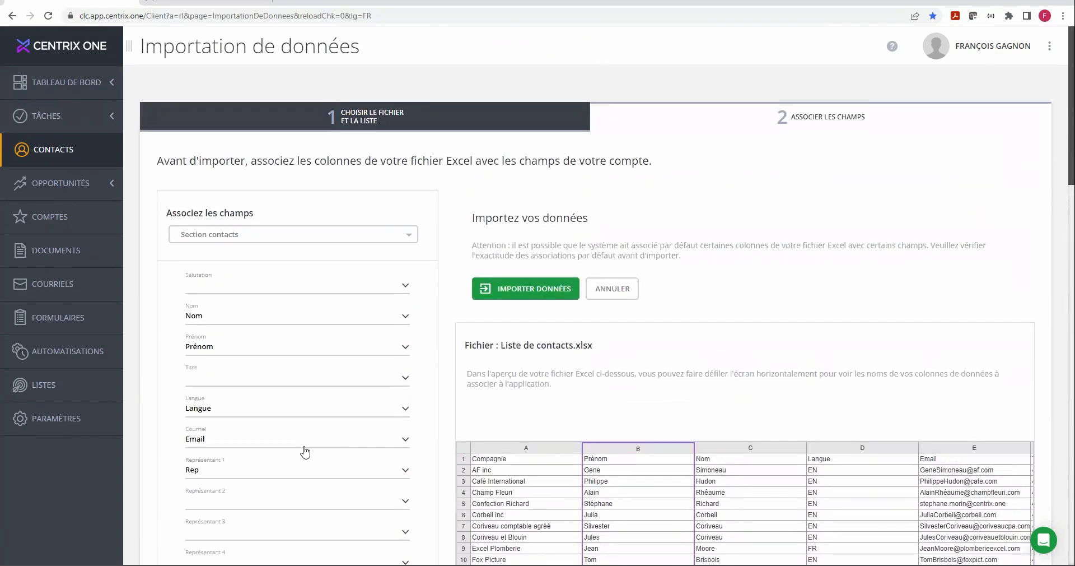
scroll(305, 451, "down", 3)
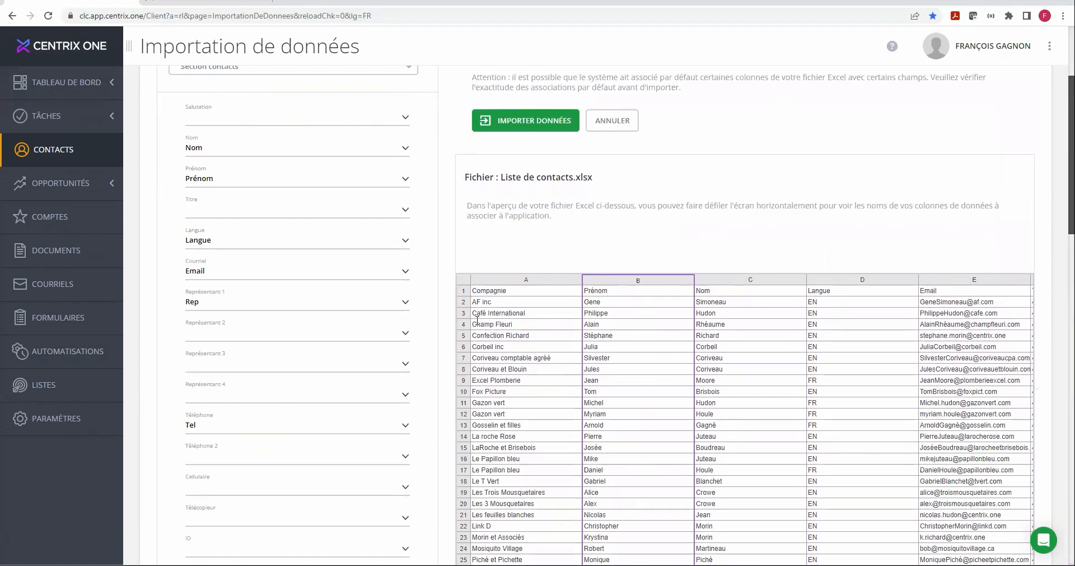
scroll(236, 157, "down", 8)
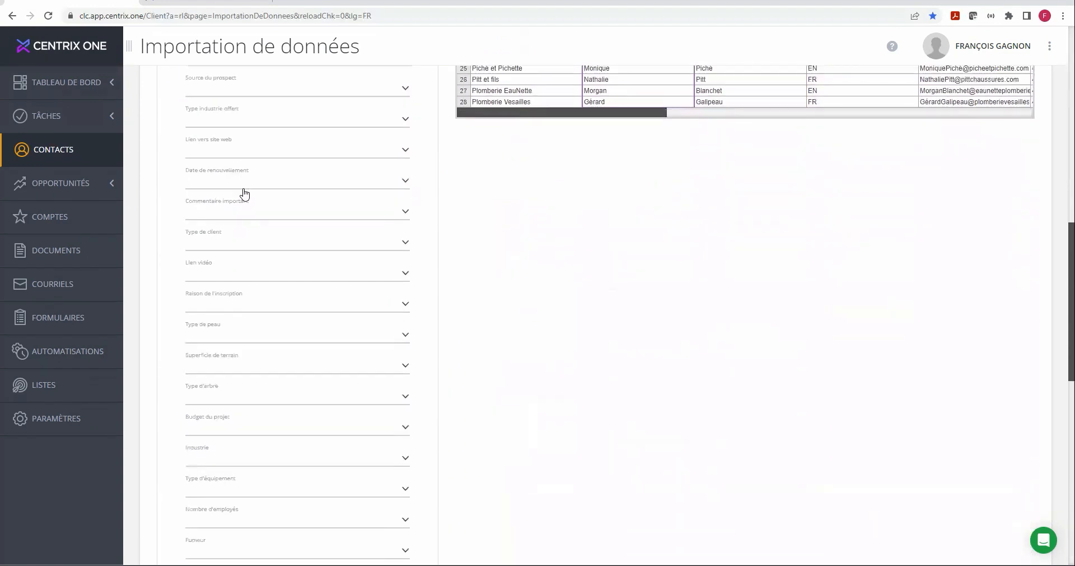
scroll(242, 192, "up", 8)
scroll(244, 194, "up", 2)
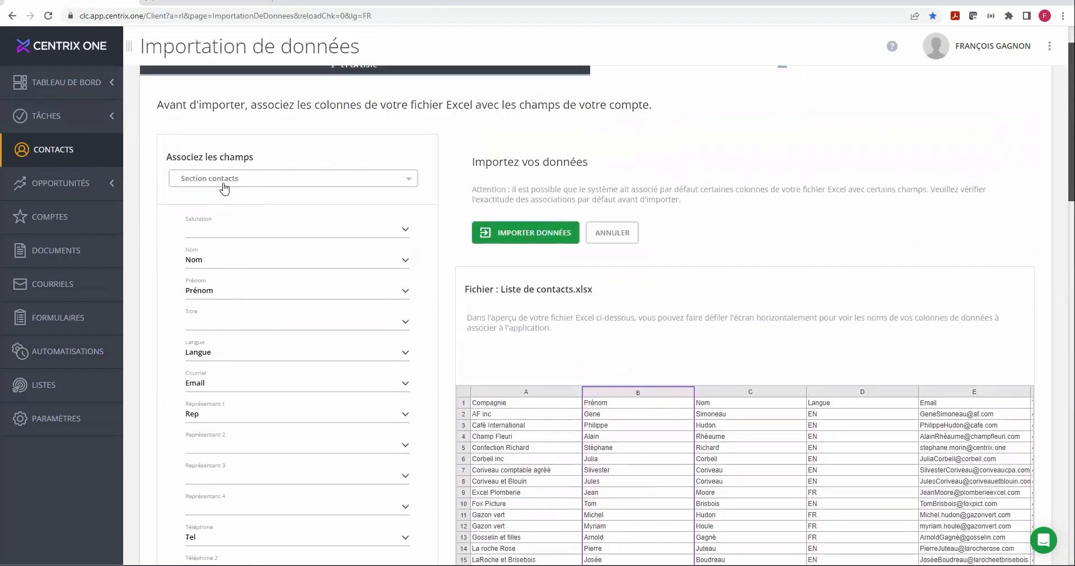
Step: Keep Société mapped to Compagnie and Adresse 1 to Addresse Principale, import, then return to Contacts
left_click(265, 185)
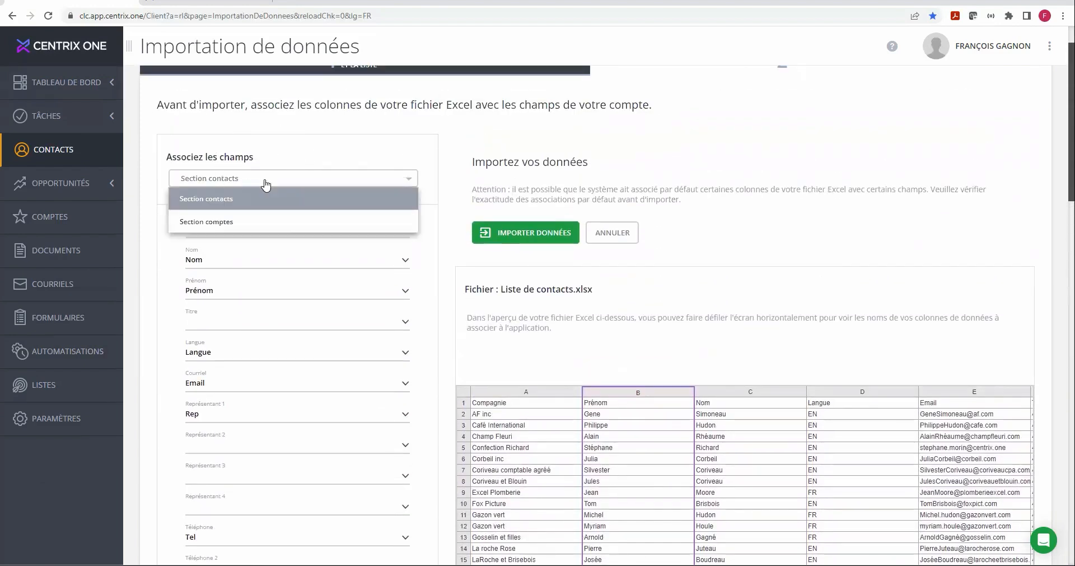
left_click(257, 226)
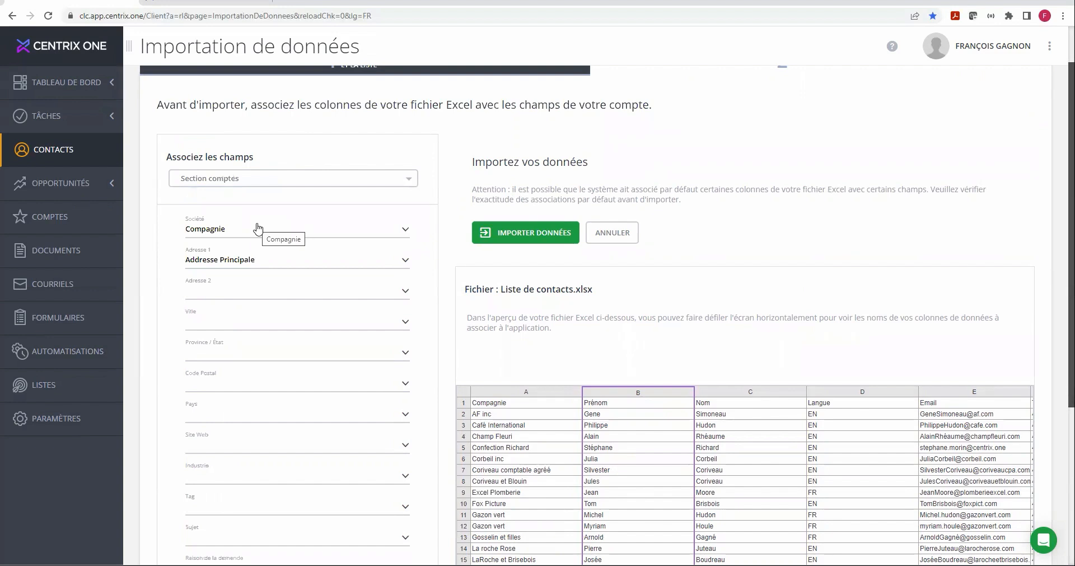
left_click(242, 234)
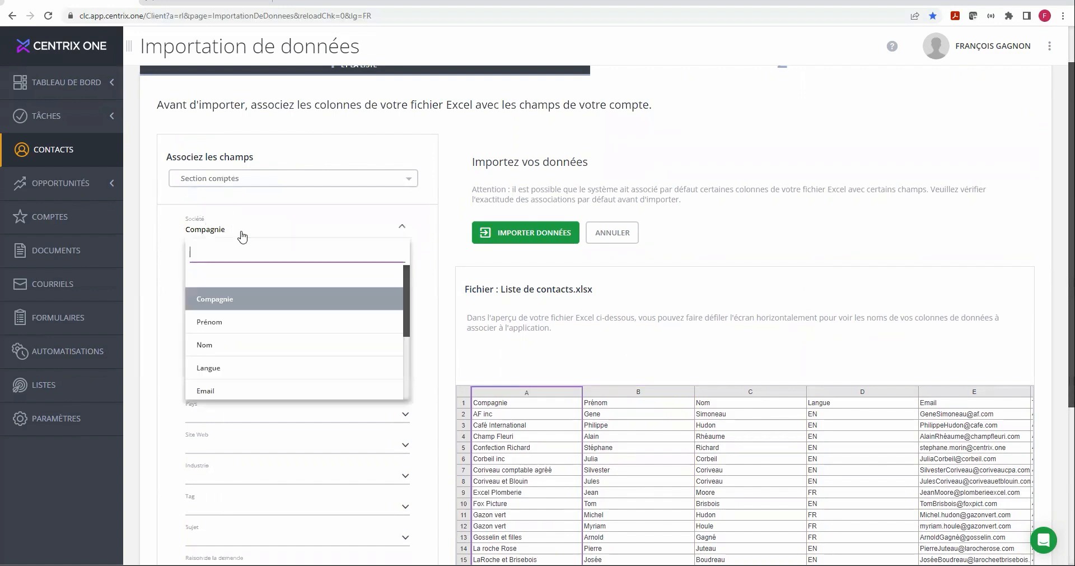
left_click(242, 236)
left_click(247, 263)
left_click(248, 265)
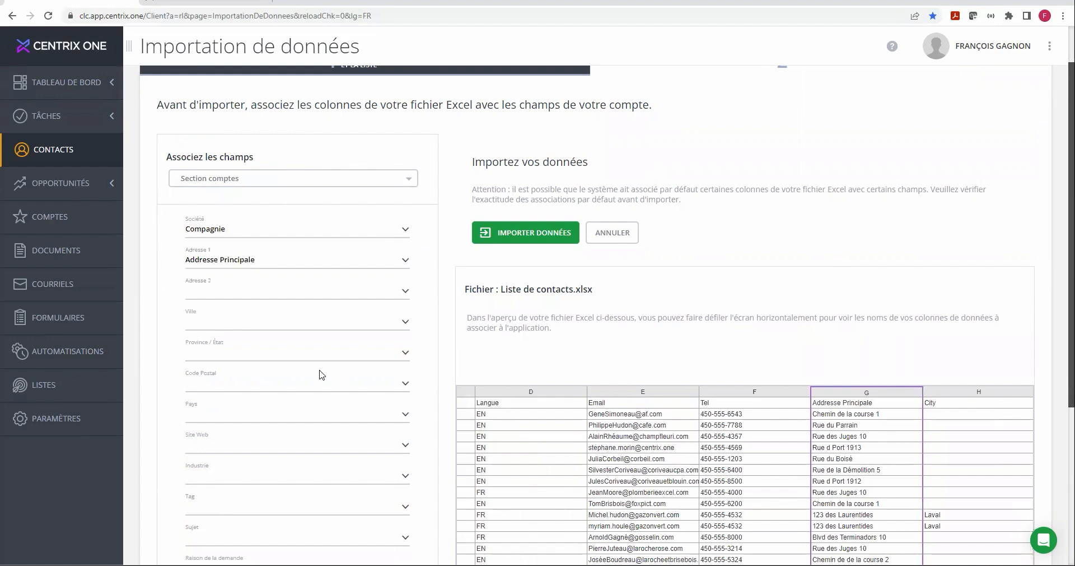
left_click(537, 238)
left_click(47, 154)
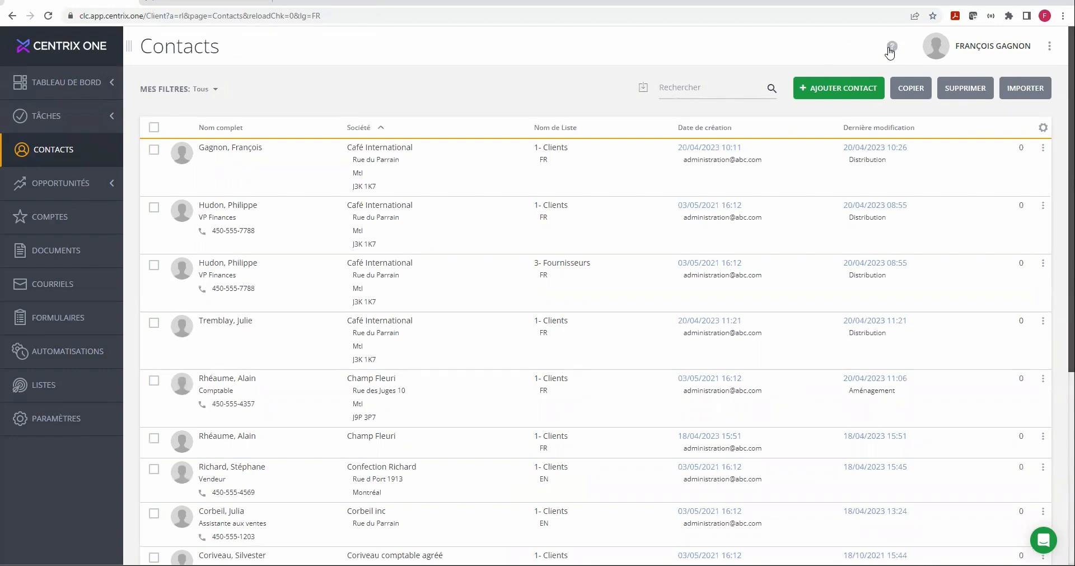
Step: Open the first Café International contact, showing list 1- Clients, two tasks and Désabonné status
left_click(892, 48)
left_click(892, 48)
left_click(243, 156)
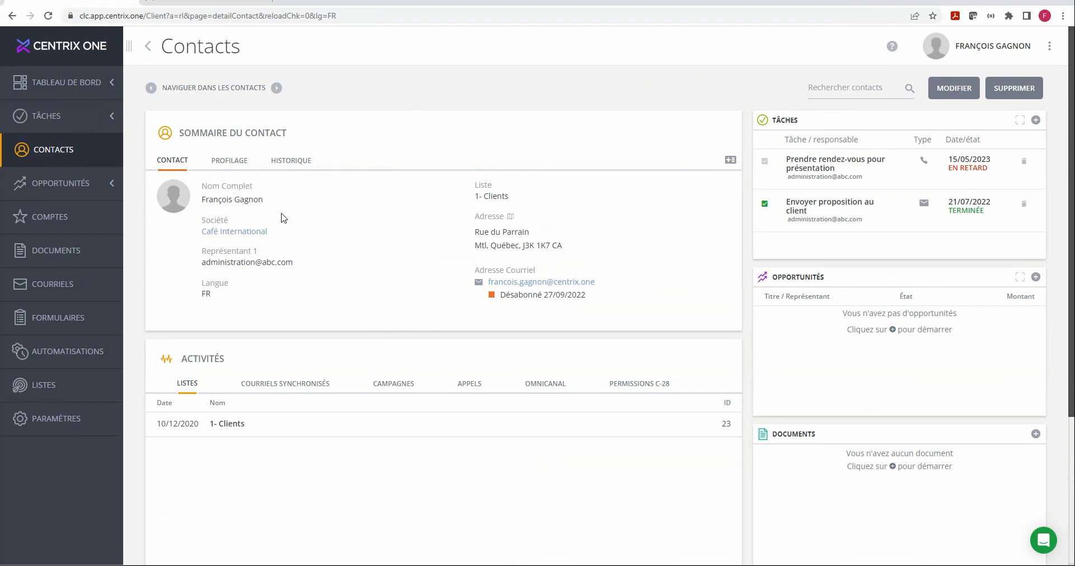
Step: Open the Café International account with its three contacts and opportunities Proposition and Facture 1256
left_click(871, 348)
left_click(236, 200)
left_click(239, 235)
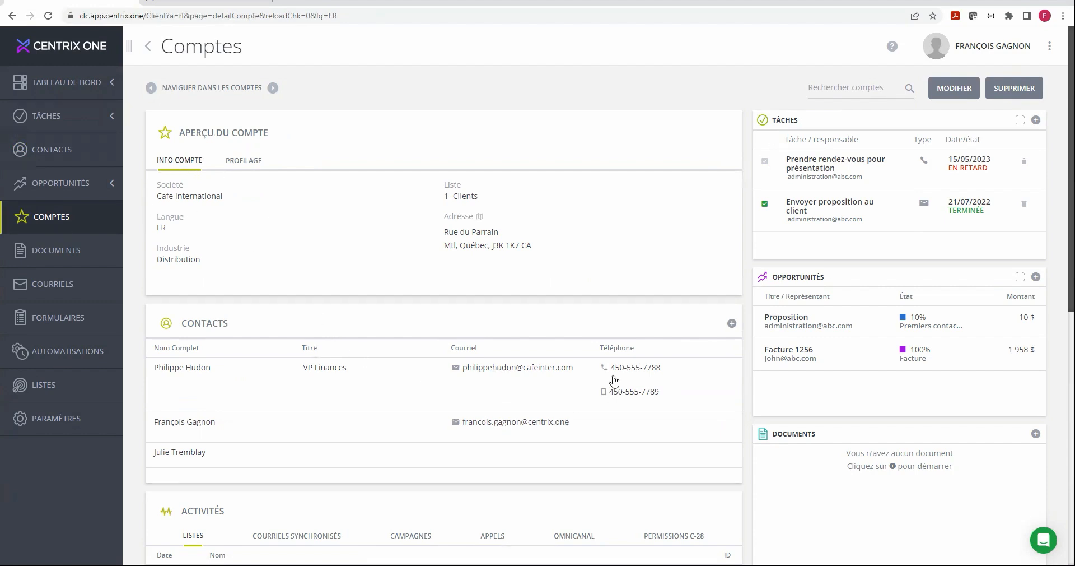
left_click(732, 323)
left_click(732, 324)
left_click(899, 212)
key("ctrl")
key("ctrl")
key("ctrl")
key("ctrl")
key("ctrl")
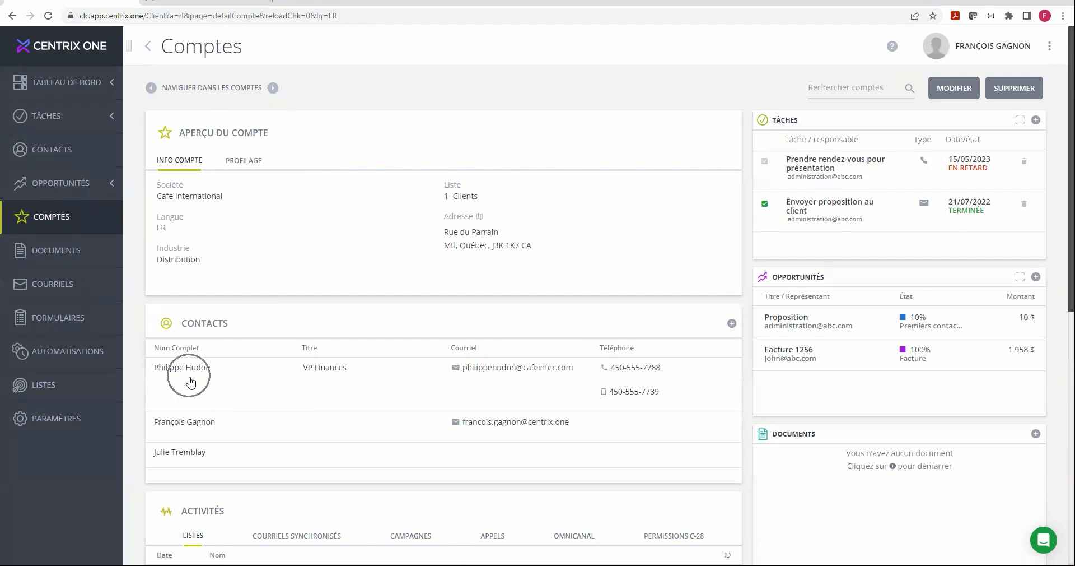
key("ctrl")
key("ctrl")
key("ctrl")
key("ctrl")
key("ctrl")
left_click(187, 426)
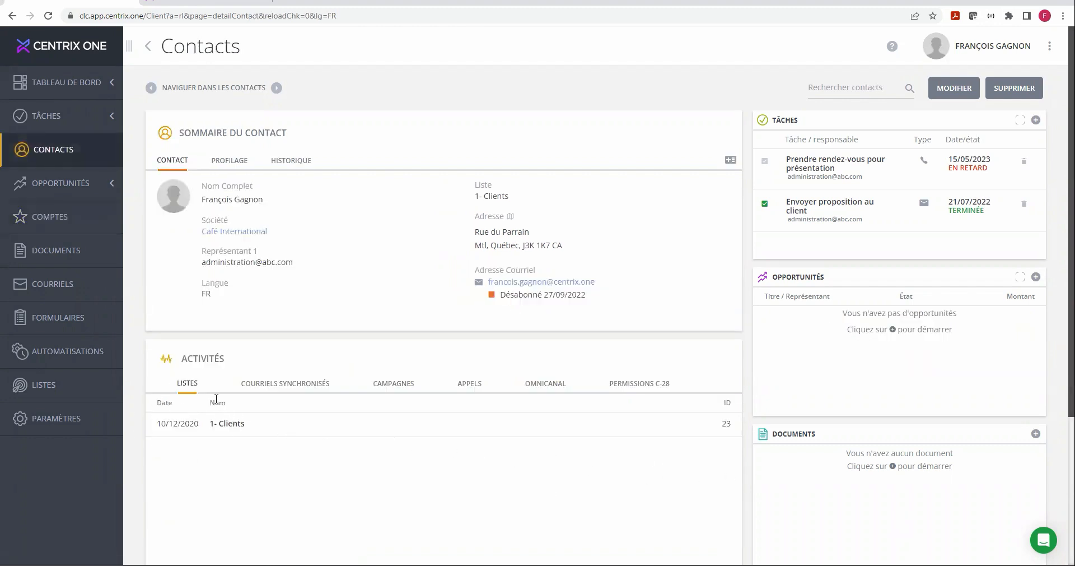
left_click(221, 426)
left_click(296, 386)
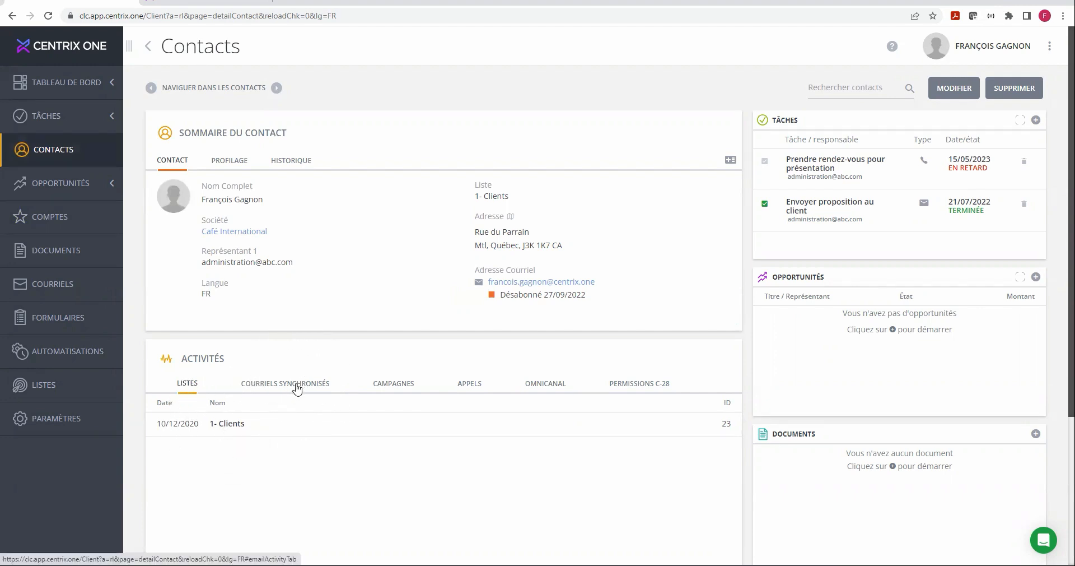
left_click(75, 421)
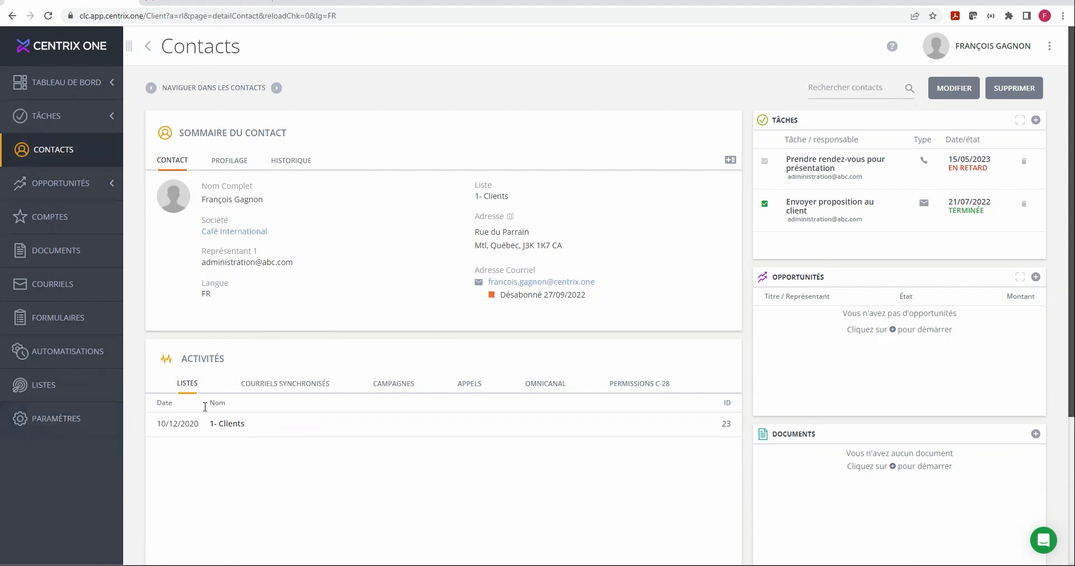
left_click(308, 389)
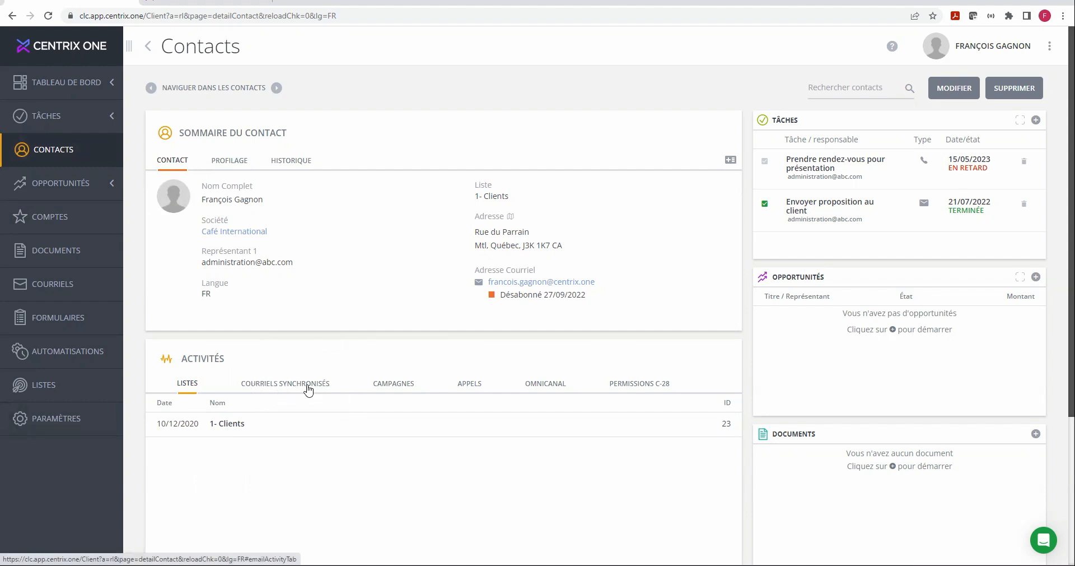
key("ctrl")
key("ctrl")
key("ctrl")
key("ctrl")
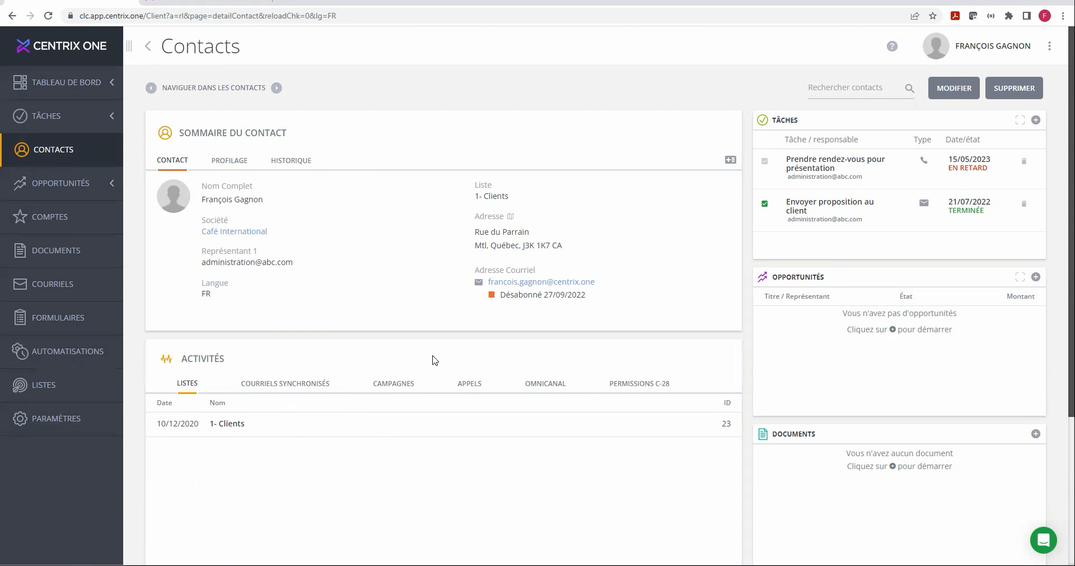
left_click(472, 390)
Step: Open Café International's Proposition opportunity for editing, at Premiers contacts à faire with 10% probability
left_click(242, 231)
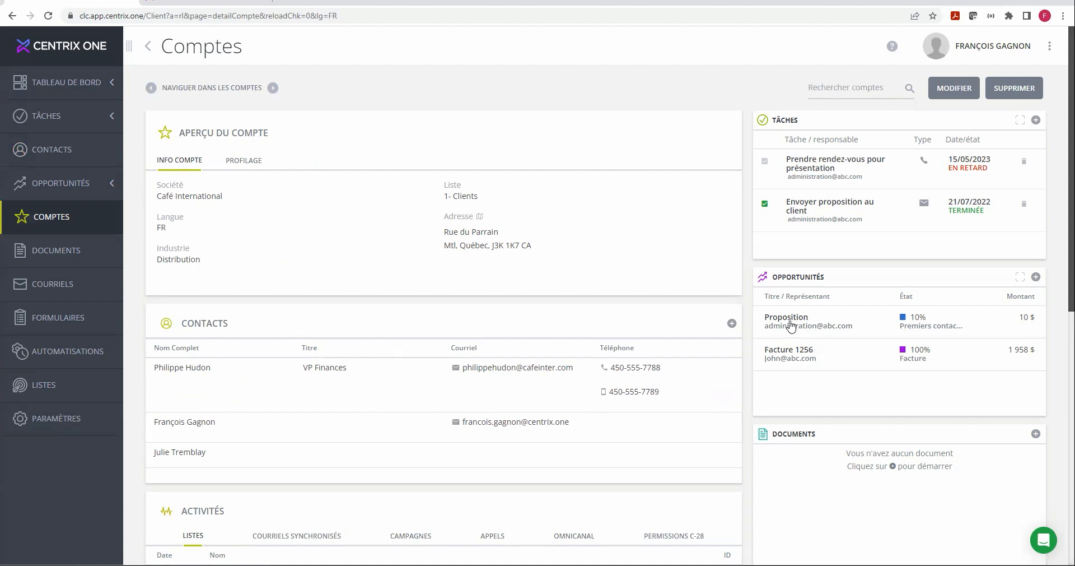
left_click(790, 325)
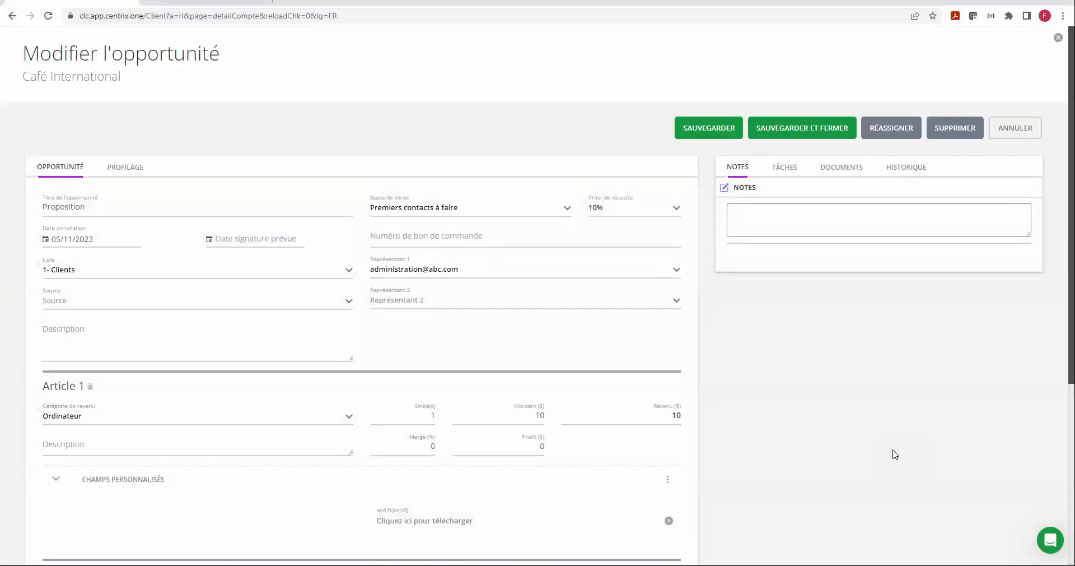
left_click(890, 130)
left_click(891, 129)
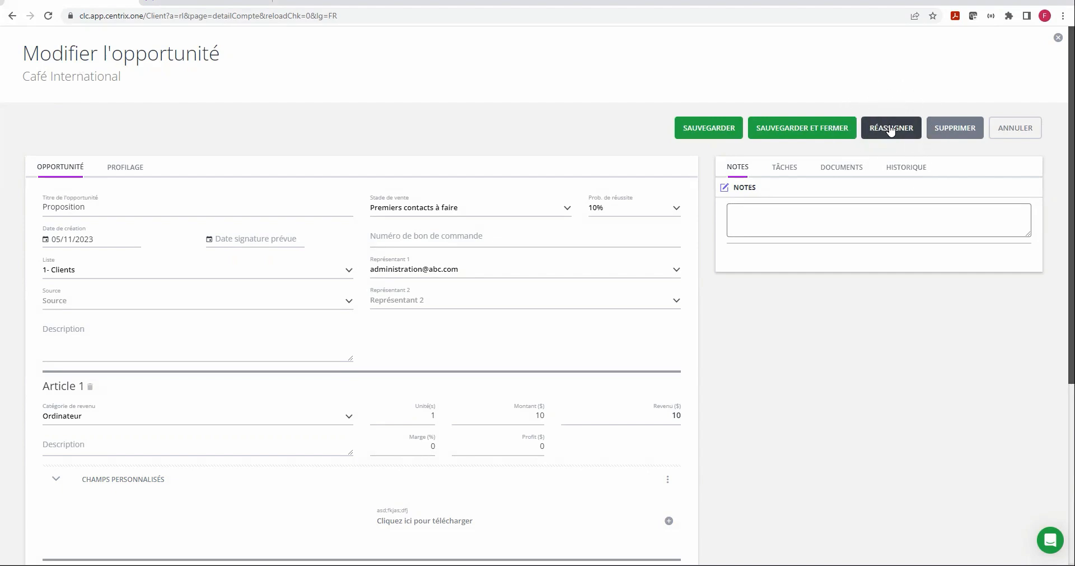
left_click(891, 129)
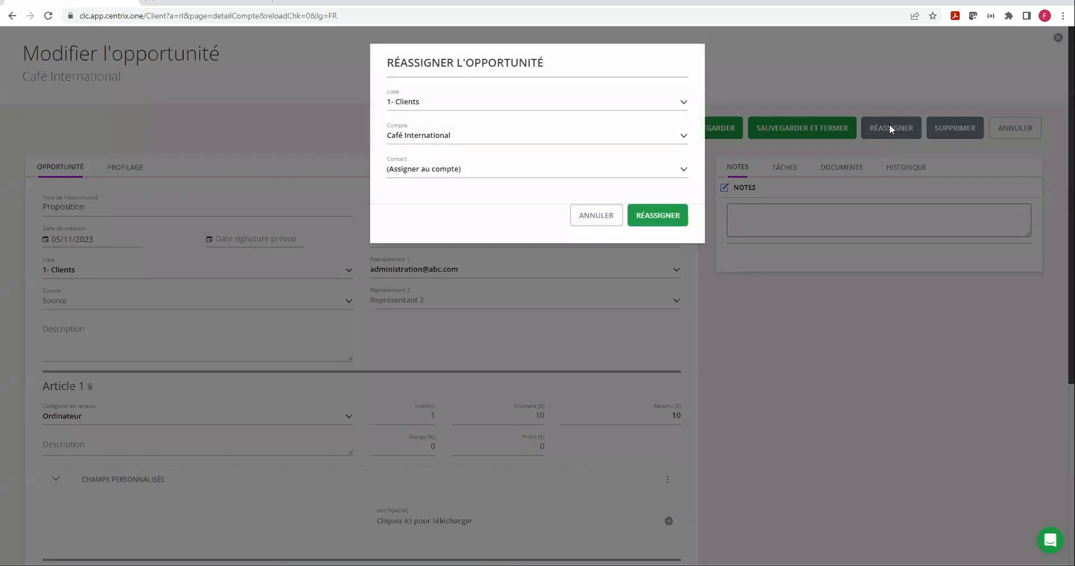
left_click(485, 106)
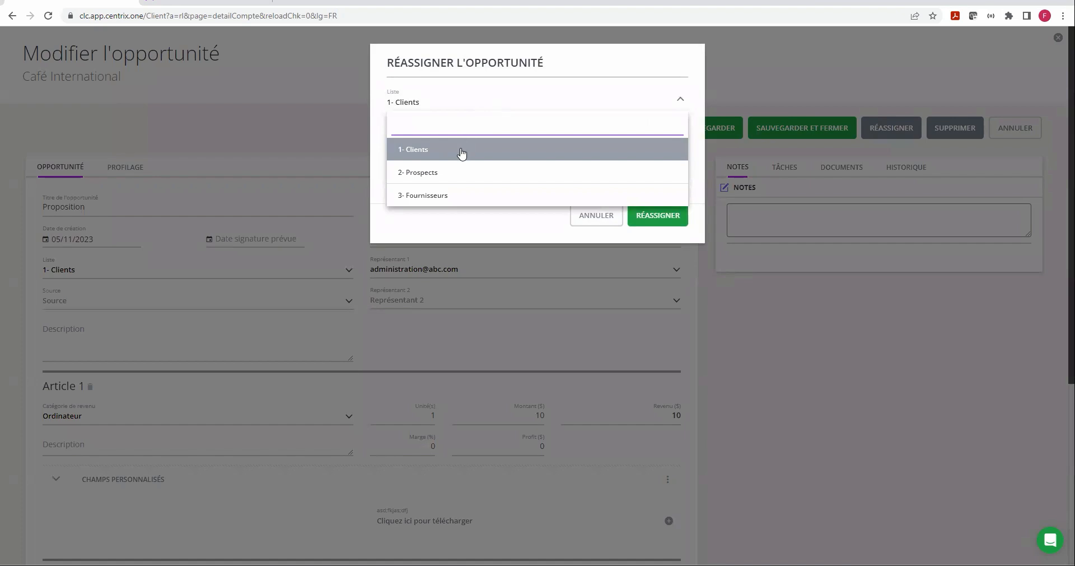
left_click(517, 93)
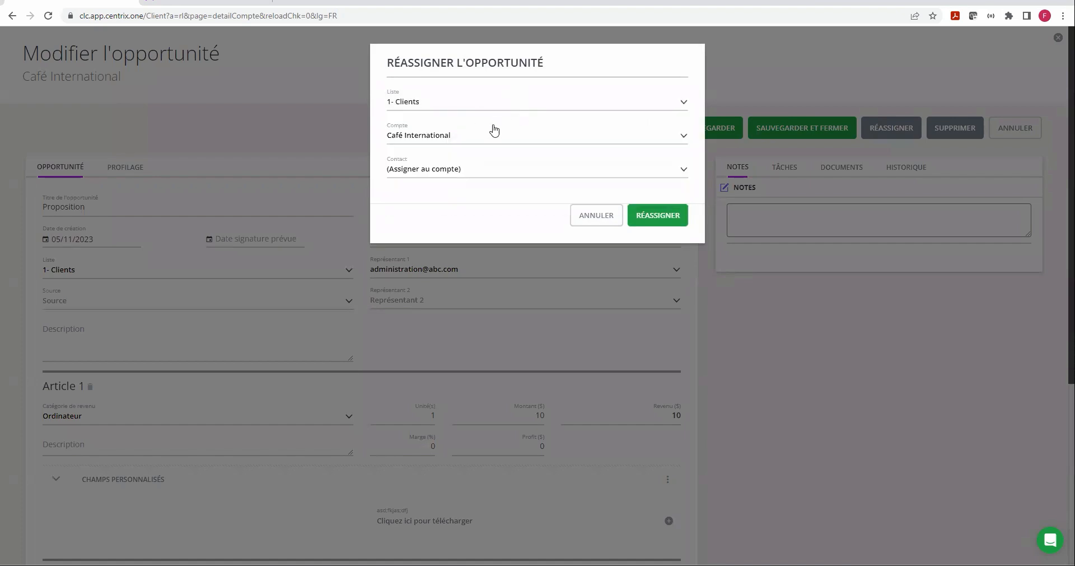
left_click(479, 140)
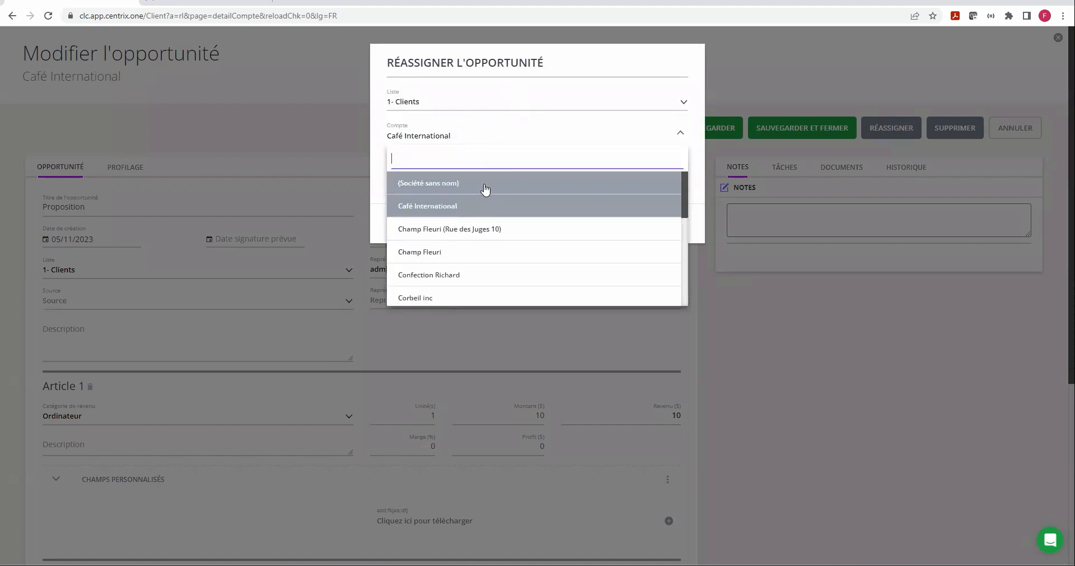
left_click(502, 126)
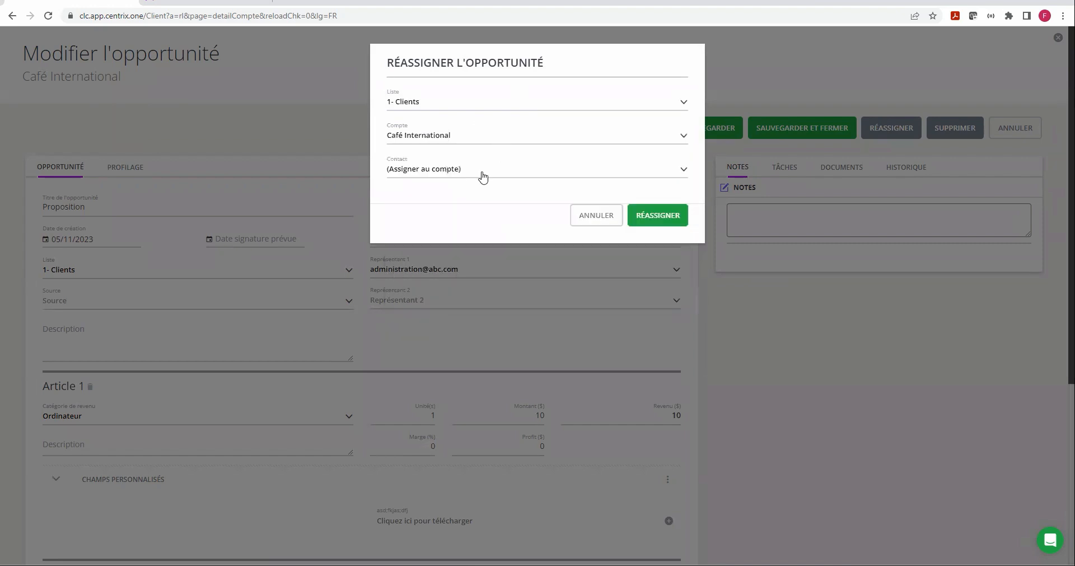
left_click(480, 175)
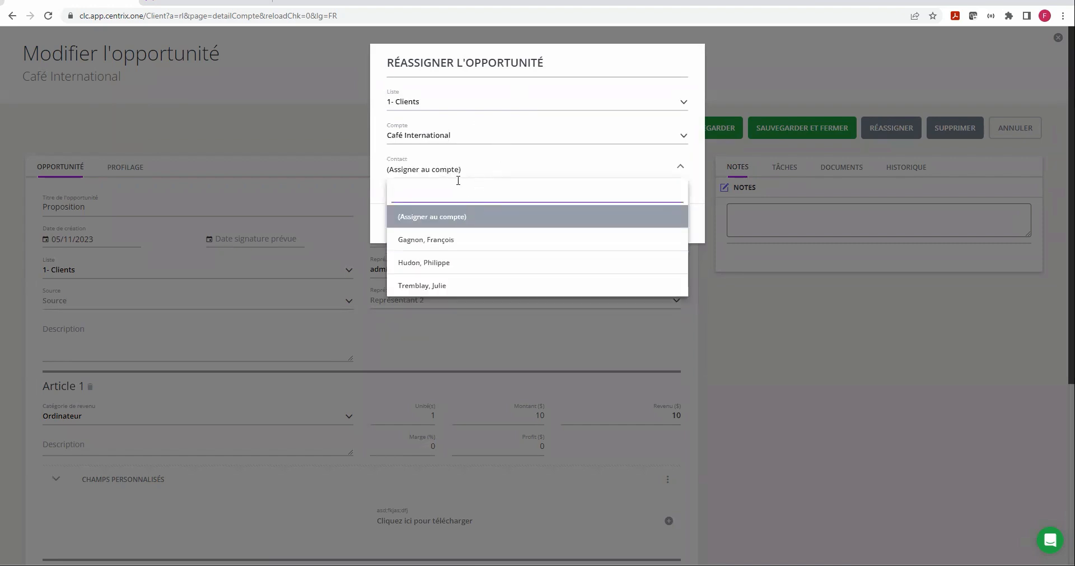
left_click(468, 141)
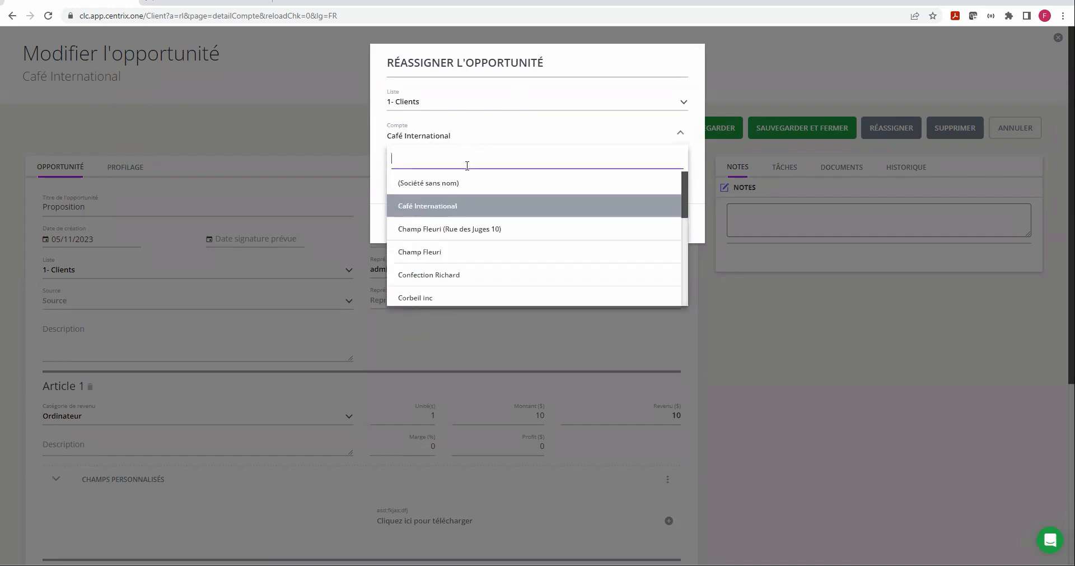
left_click(448, 227)
left_click(451, 169)
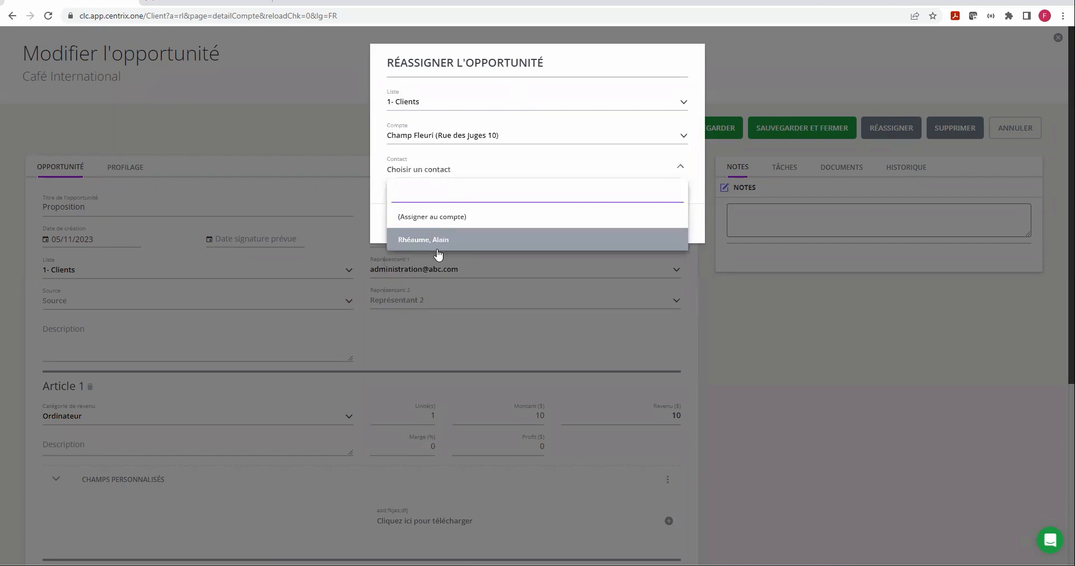
left_click(470, 157)
left_click(472, 140)
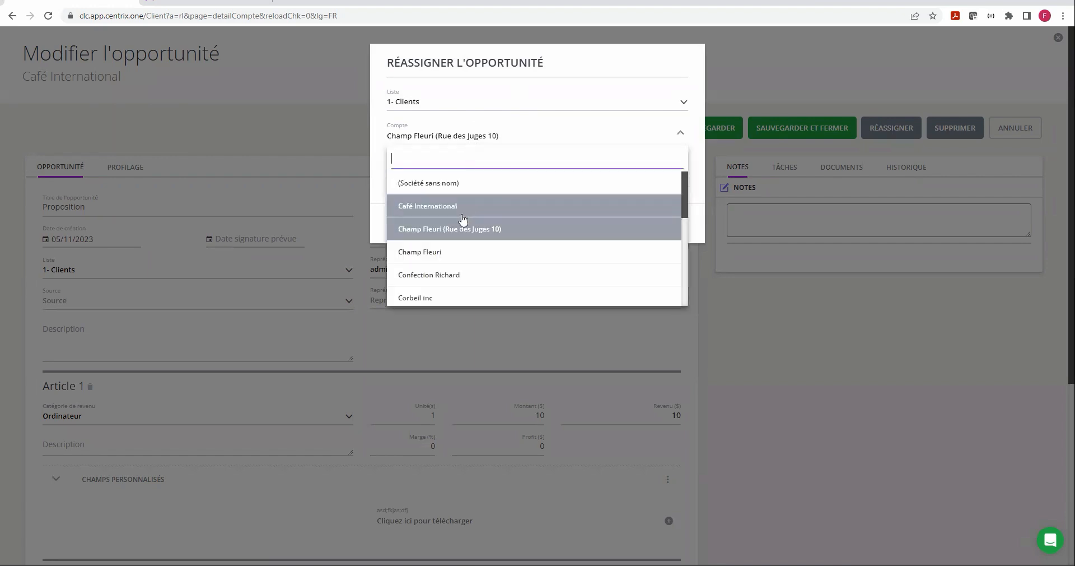
left_click(446, 277)
left_click(455, 171)
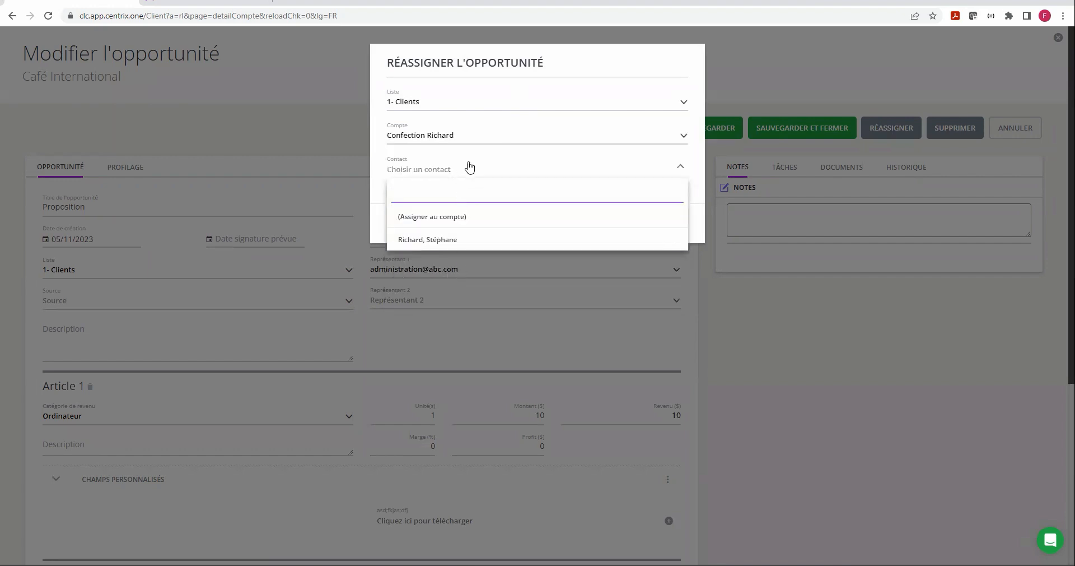
left_click(468, 167)
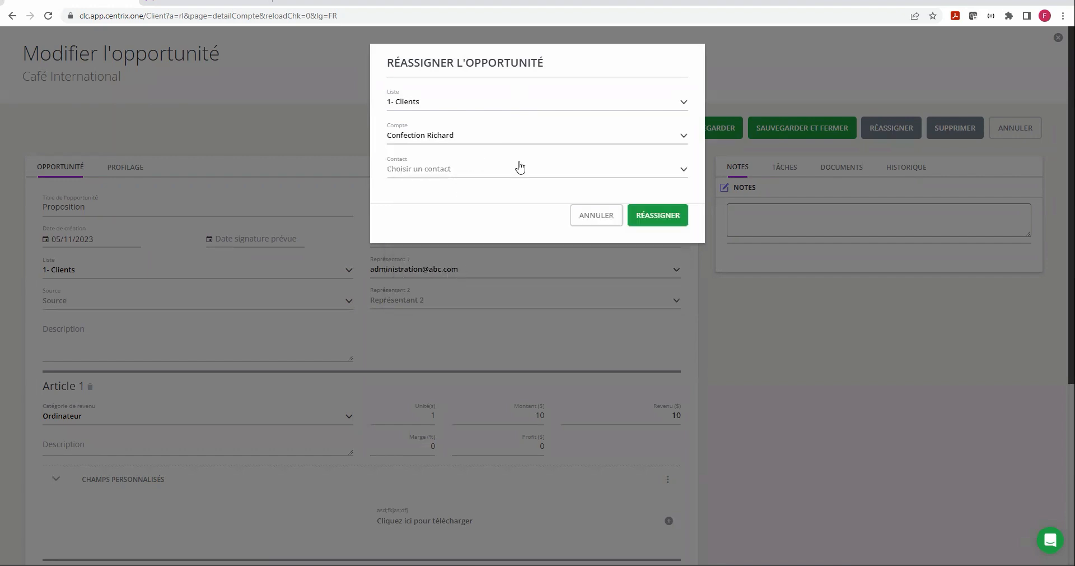
left_click(597, 225)
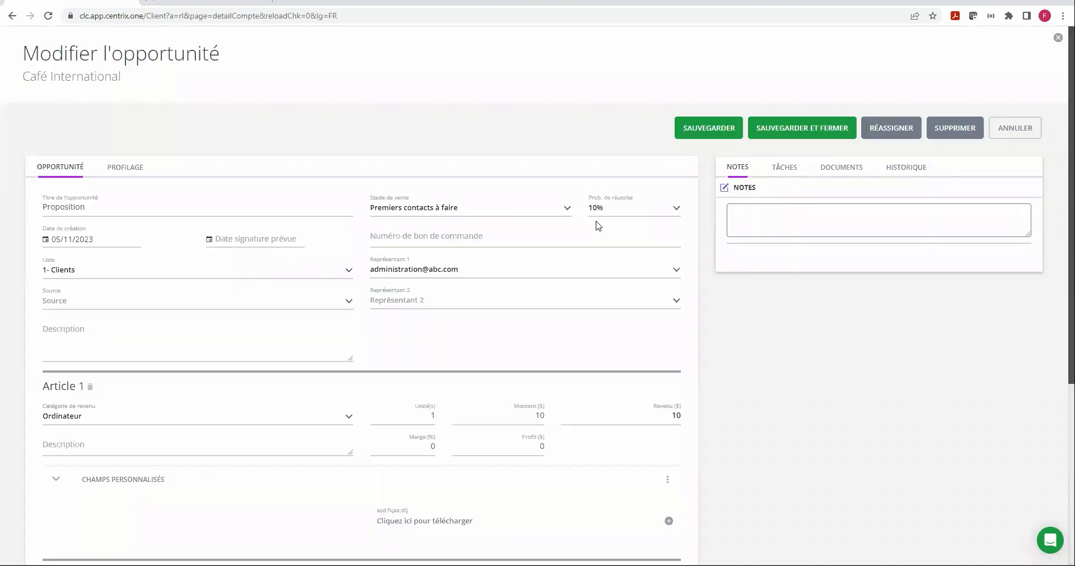
Step: Cancel the opportunity form, show all contacts, and browse past conversations in the support chat before closing it
left_click(1014, 128)
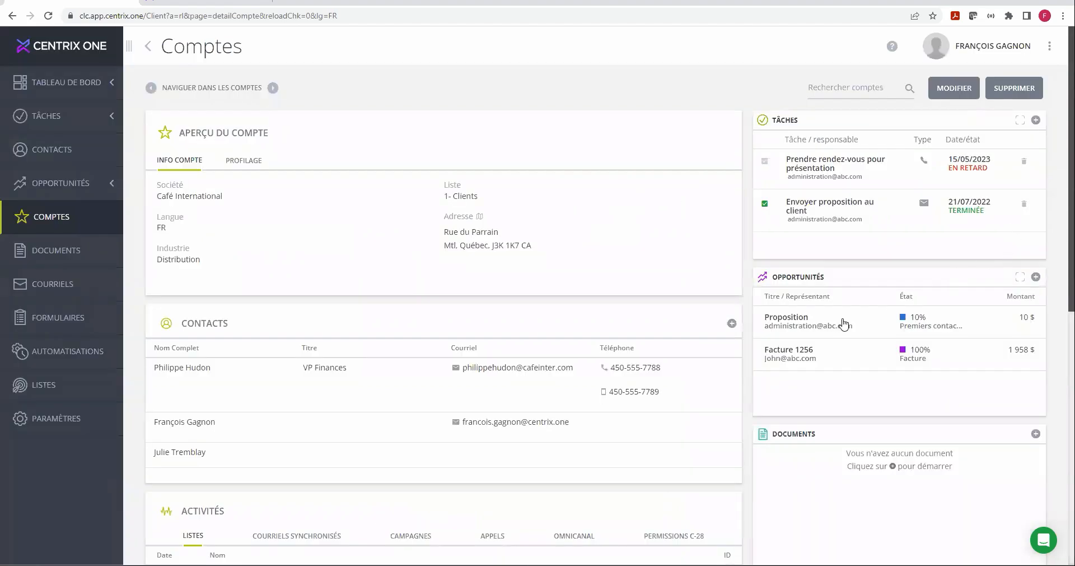
left_click(62, 151)
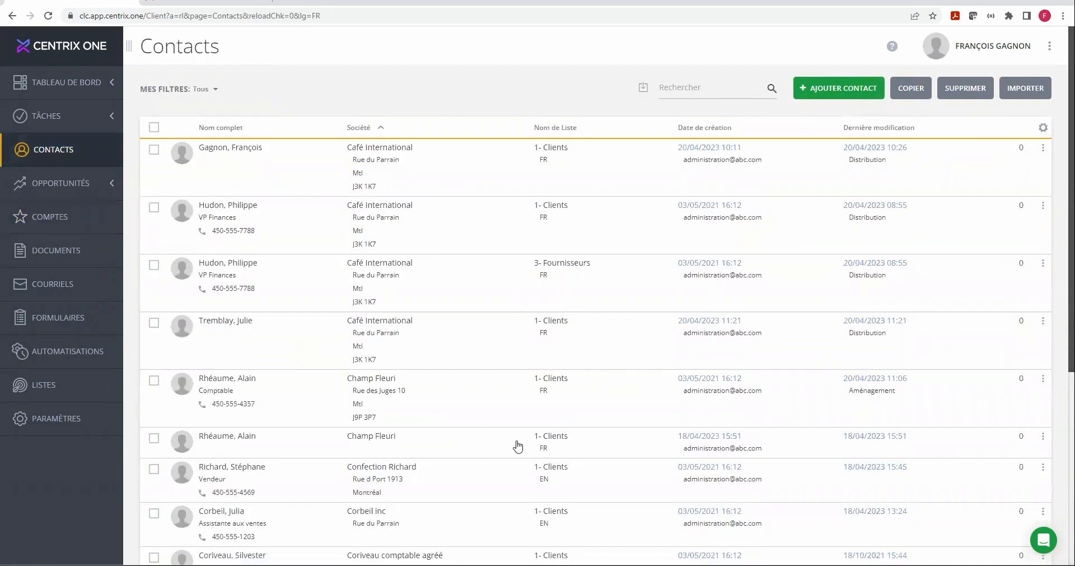
left_click(1042, 543)
left_click(1003, 497)
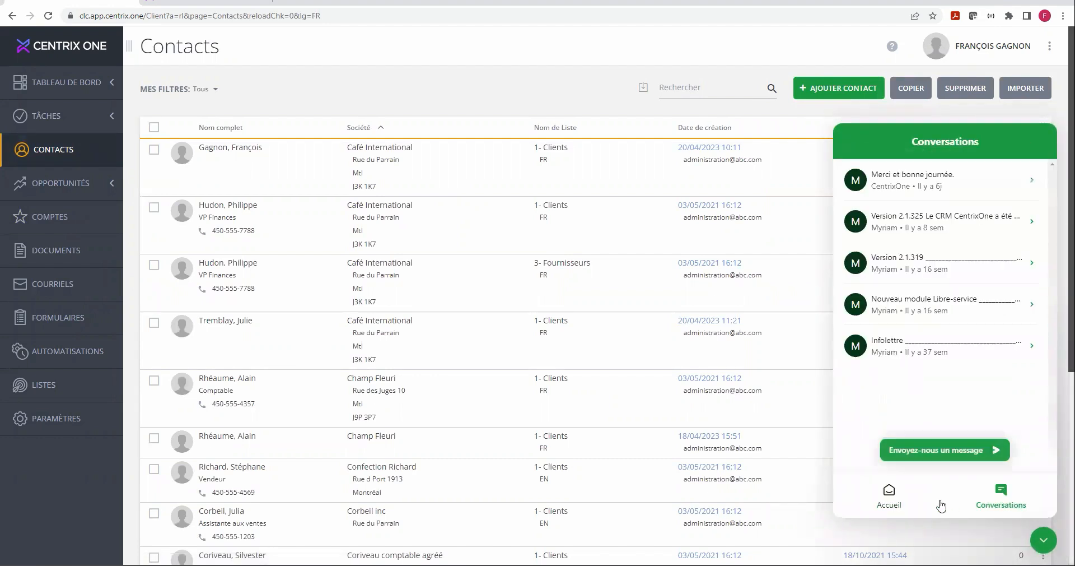
left_click(889, 499)
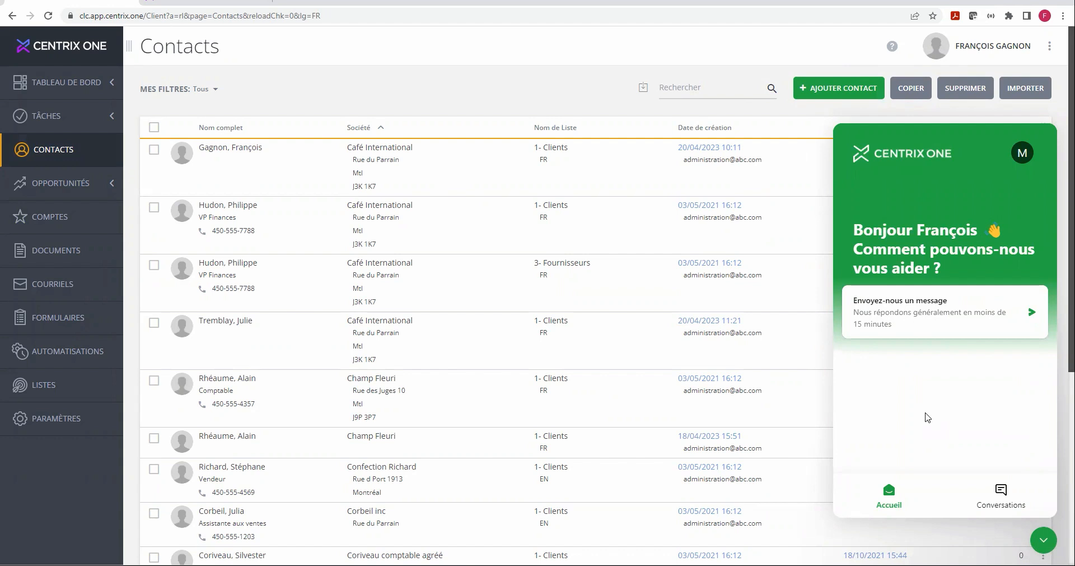
left_click(1044, 540)
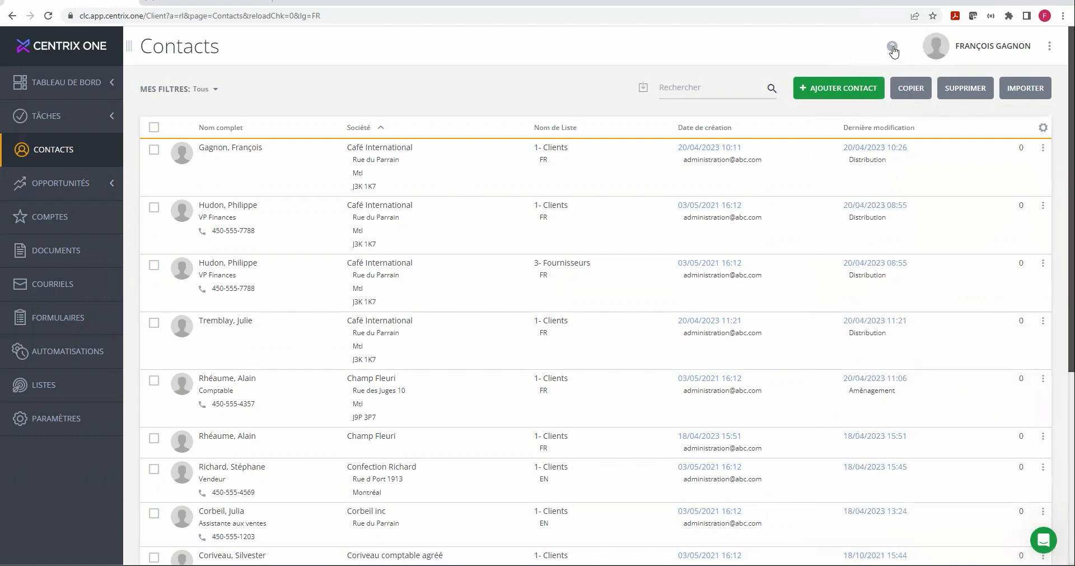
Step: Browse the help centre's Académie CentrixOne tutorials and its search, then return to Centre d'assistance
left_click(892, 48)
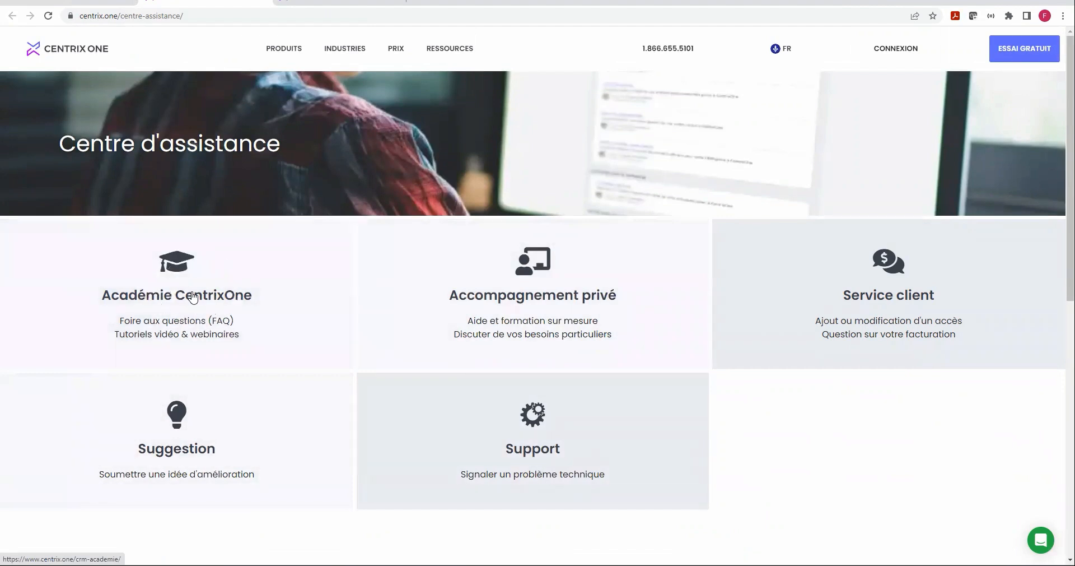
left_click(193, 297)
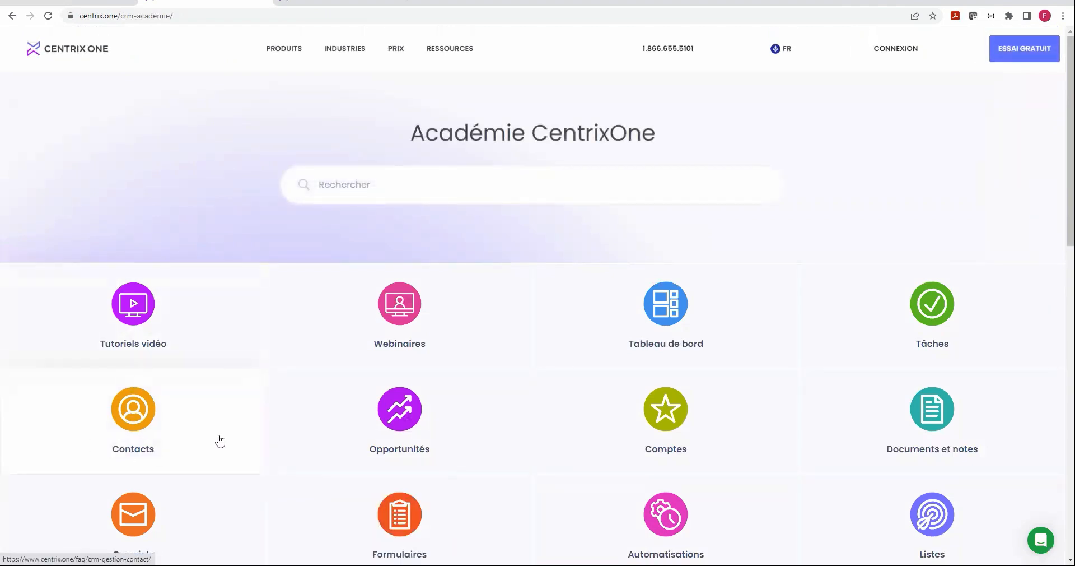
scroll(78, 439, "down", 1)
scroll(203, 493, "up", 1)
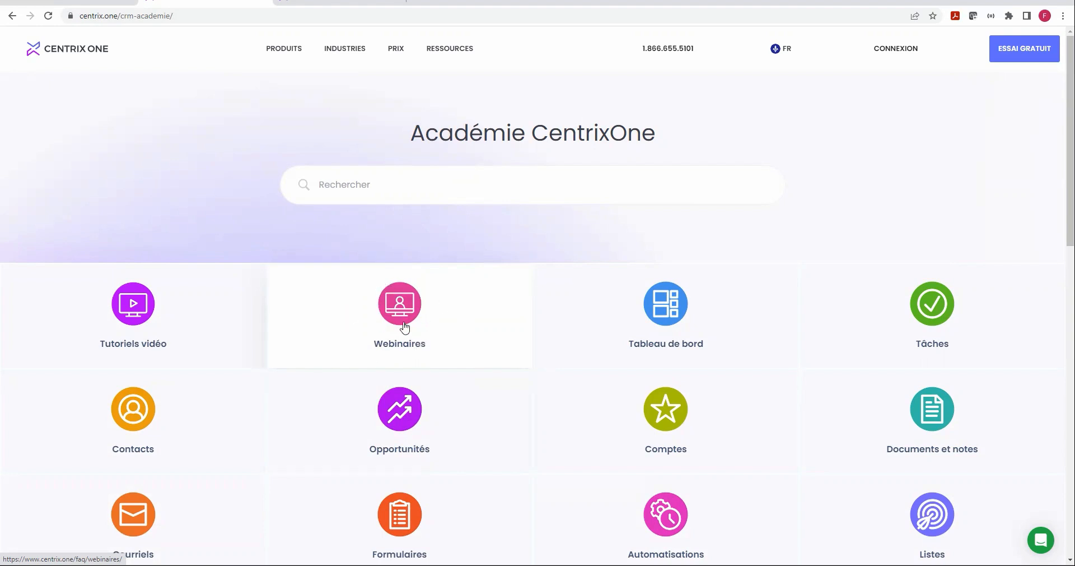
left_click(358, 186)
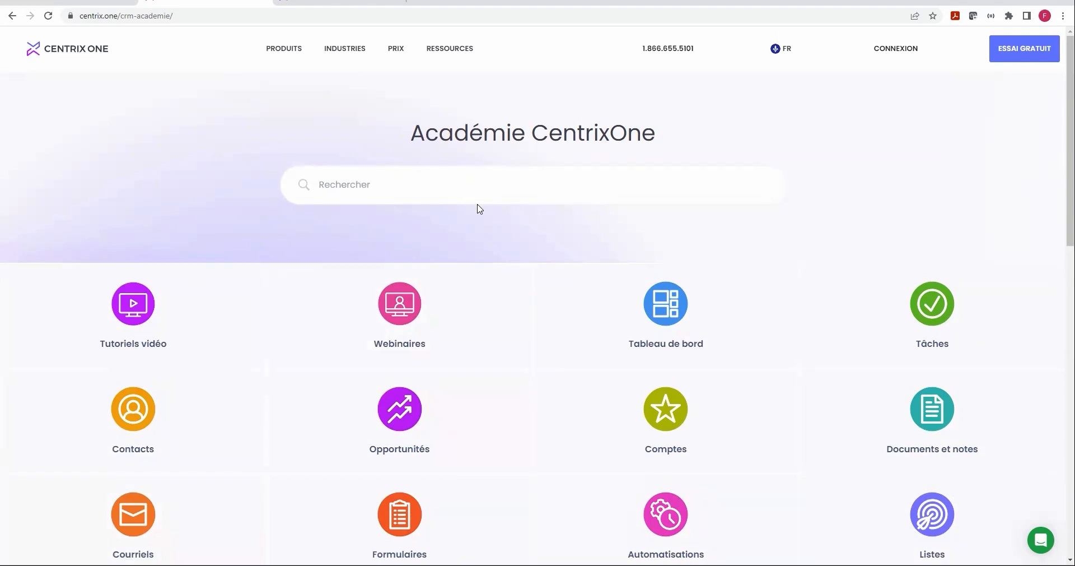
left_click(12, 13)
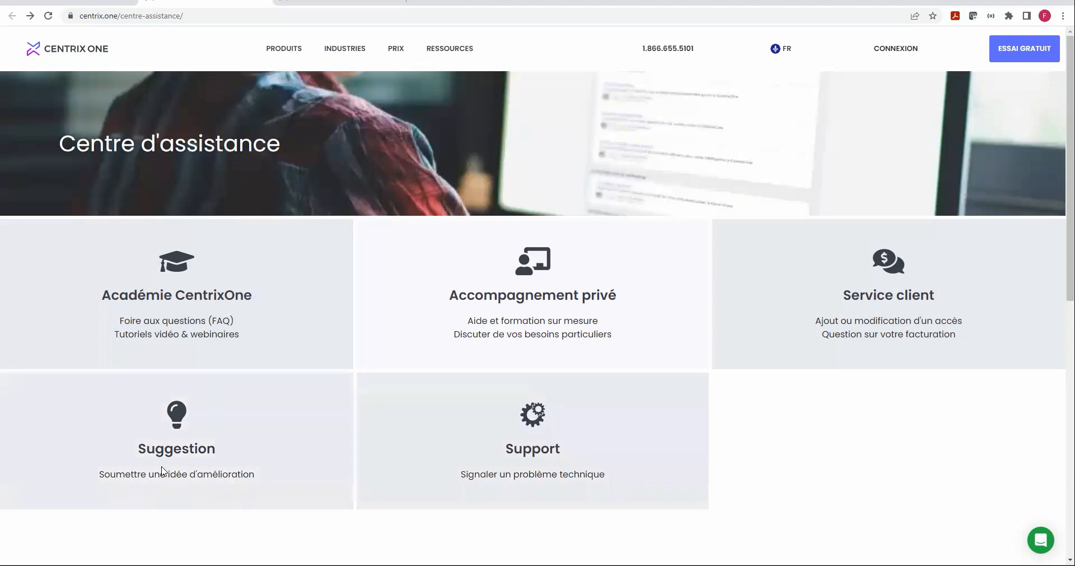
left_click(174, 455)
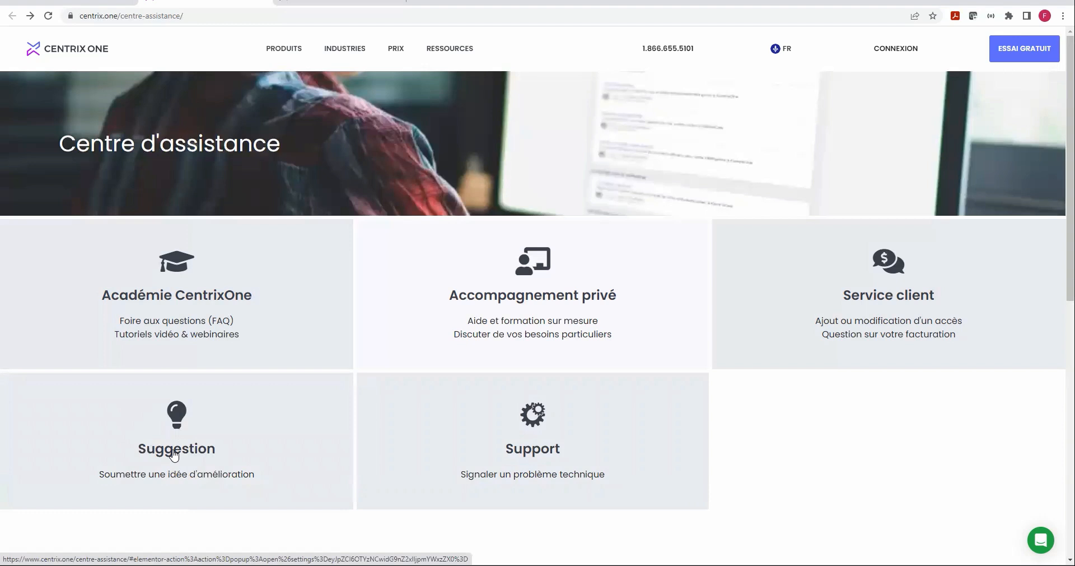
left_click(174, 455)
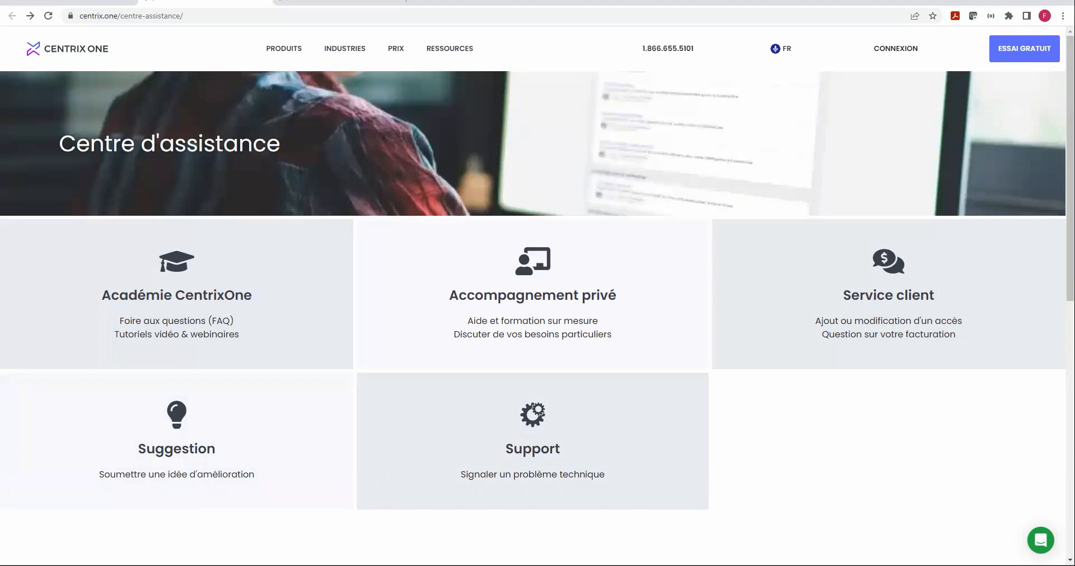
key("ctrl")
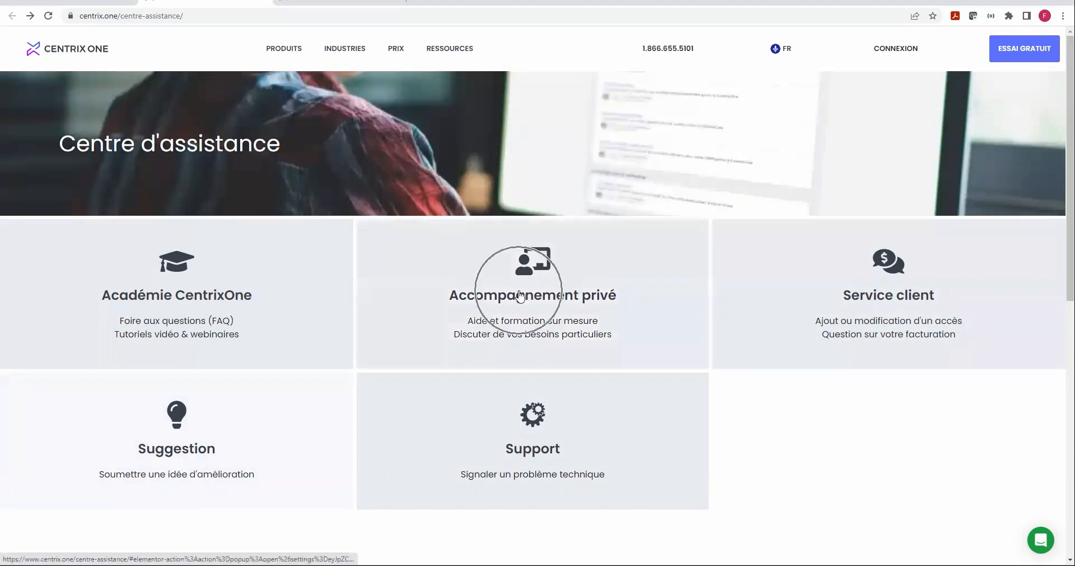
key("ctrl")
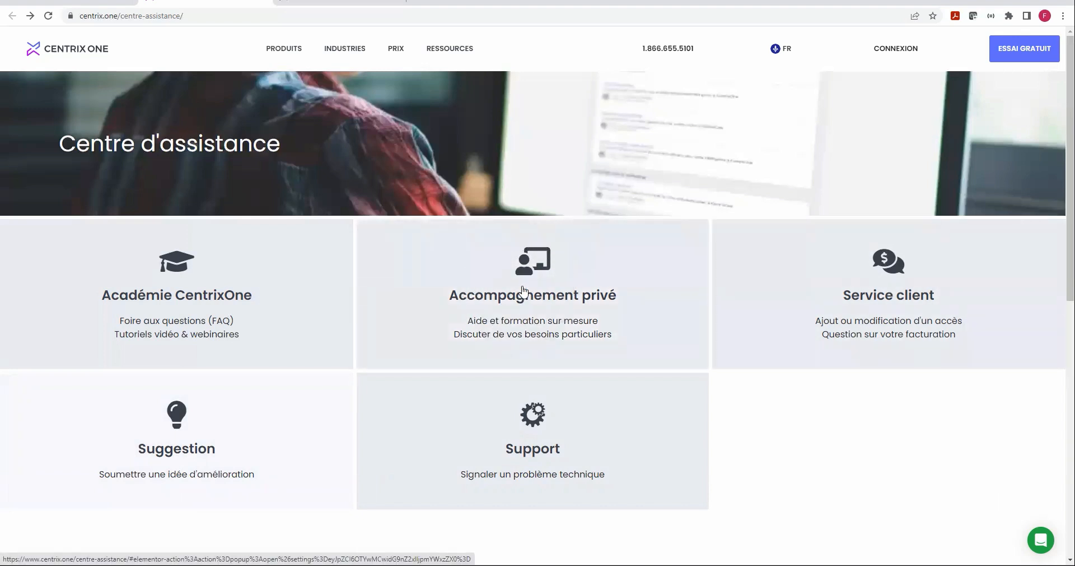